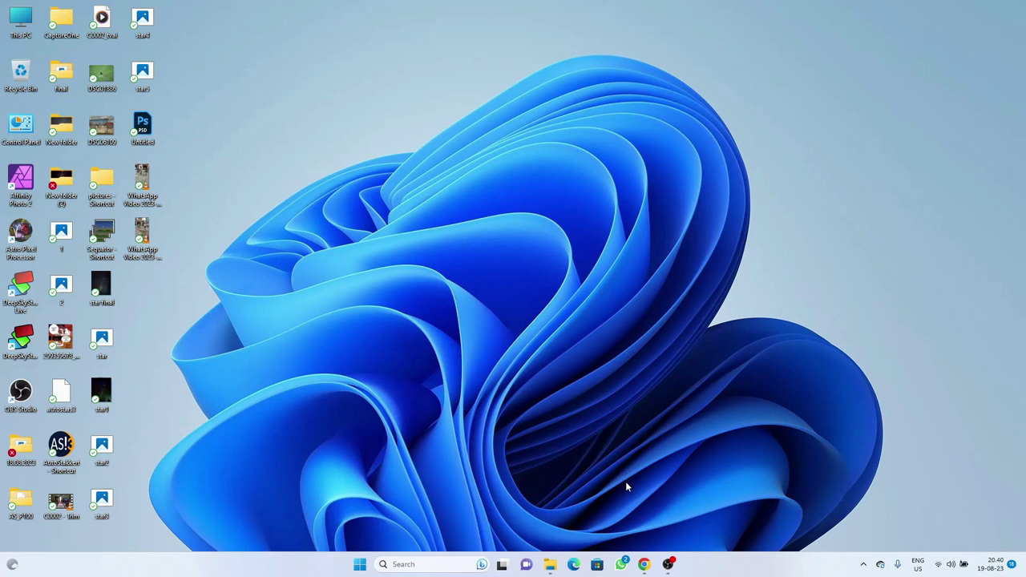
Open Google Chrome, search for "light pollution map" and open the lightpollutionmap.info site.
{"action": "left_click", "coordinate": [643, 567]}
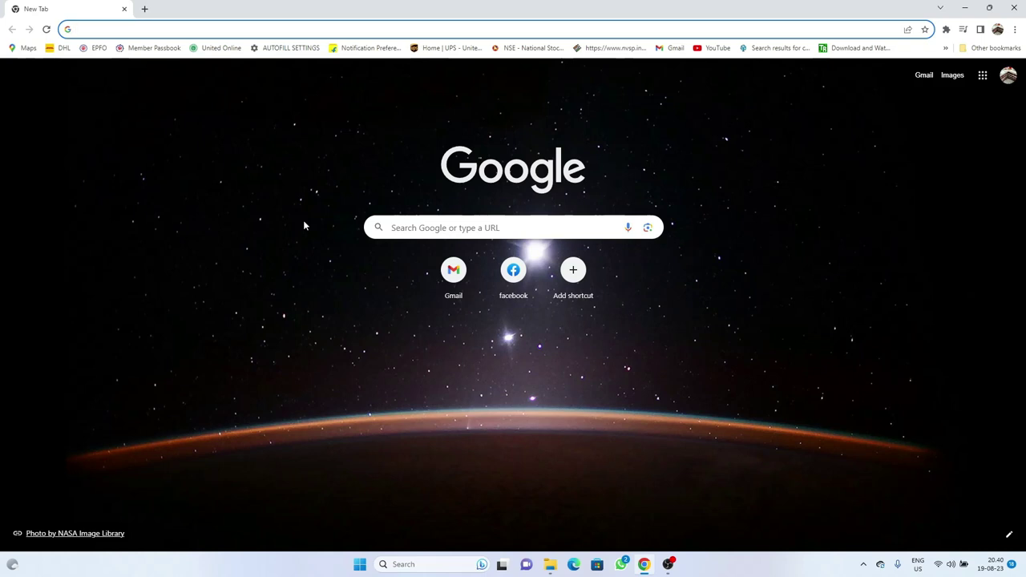
{"action": "type", "text": "li"}
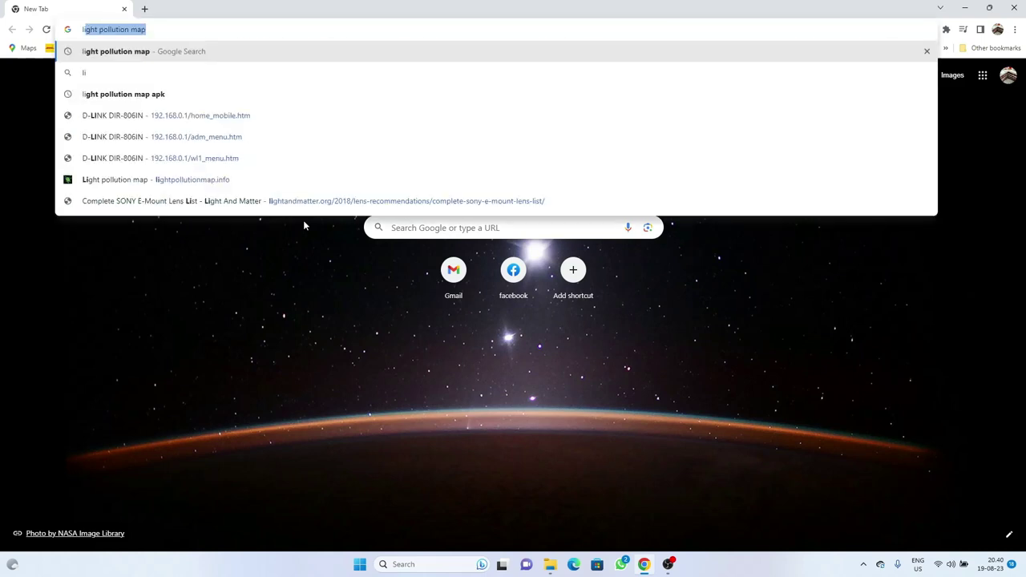
{"action": "type", "text": "ght"}
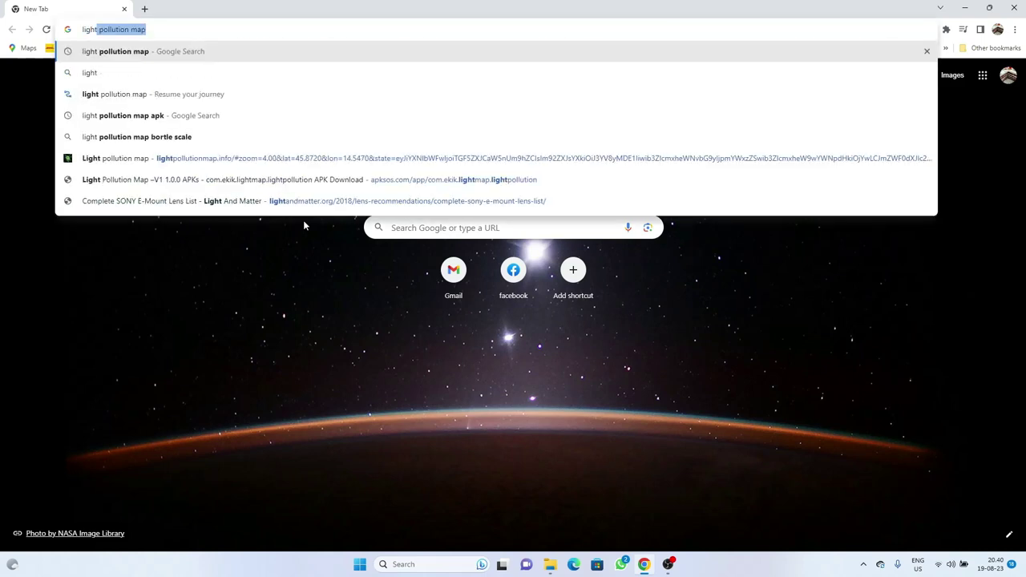
{"action": "key", "text": "Return"}
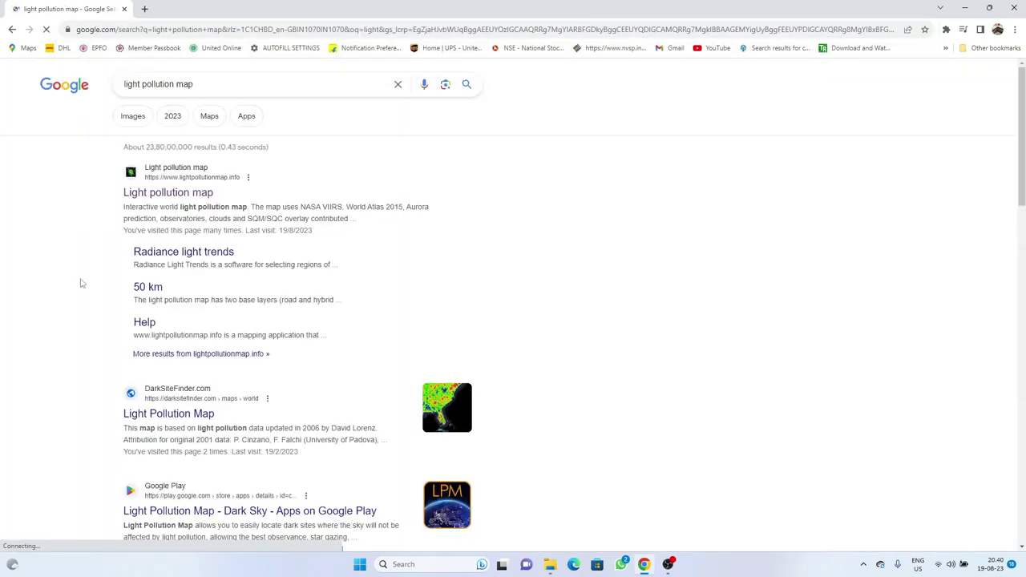
{"action": "left_click", "coordinate": [138, 194]}
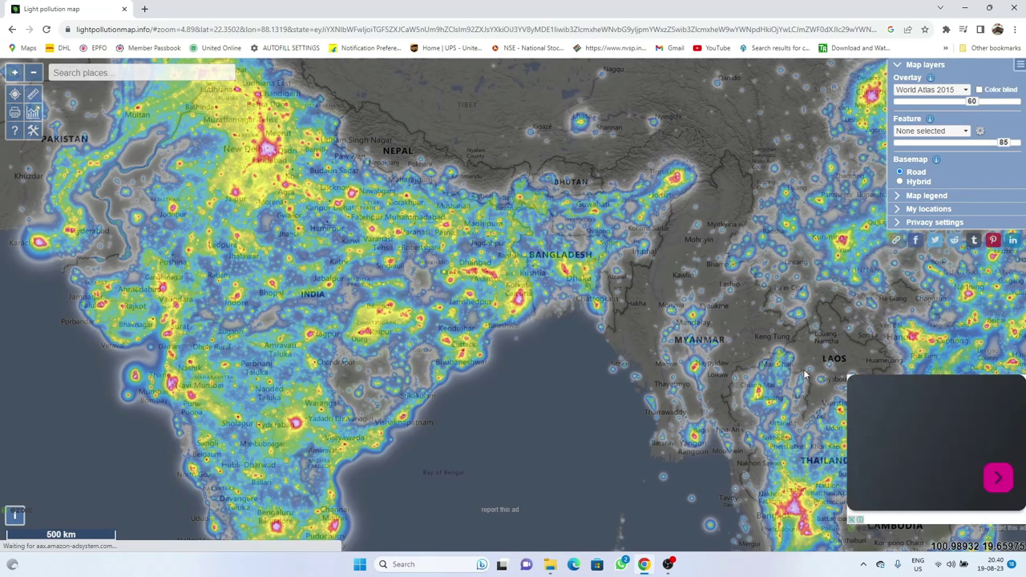
Survey the light pollution overlay across Southeast Asia, southern China and the Philippines, and return to India.
{"action": "left_click_drag", "start_coordinate": [808, 372], "coordinate": [257, 239]}
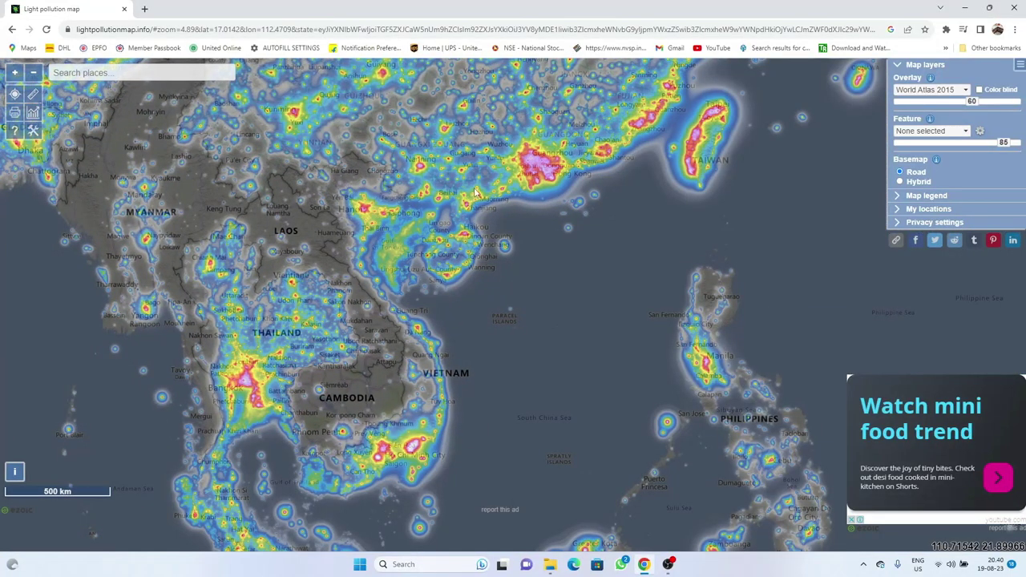
{"action": "left_click_drag", "start_coordinate": [476, 191], "coordinate": [390, 235]}
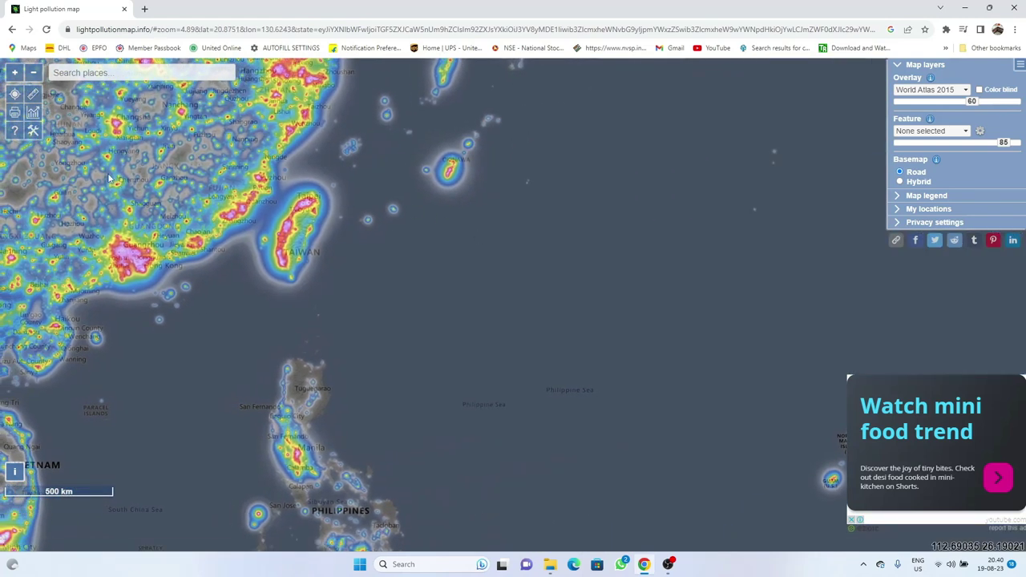
{"action": "left_click_drag", "start_coordinate": [93, 222], "coordinate": [636, 126]}
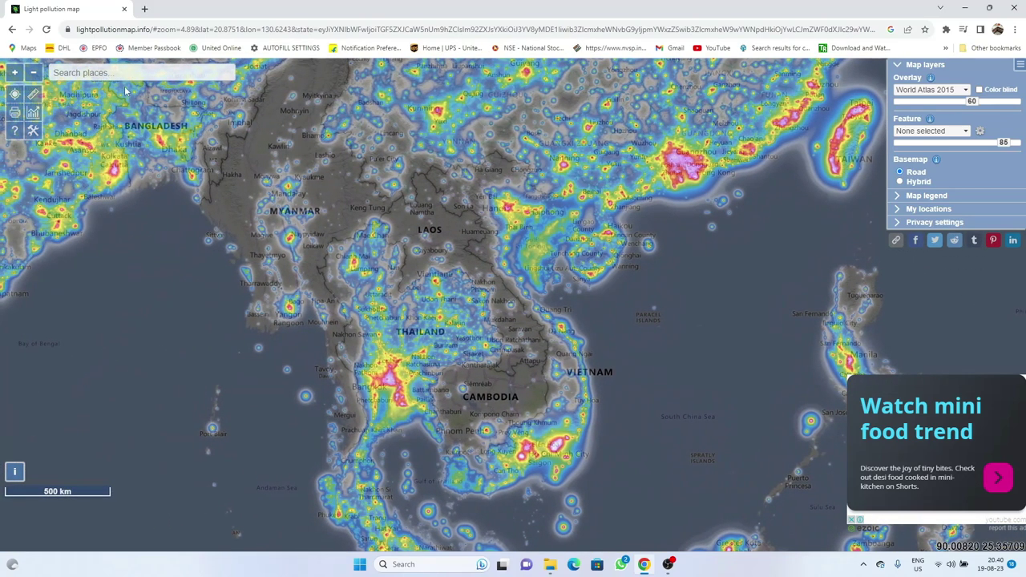
{"action": "left_click_drag", "start_coordinate": [112, 160], "coordinate": [468, 290]}
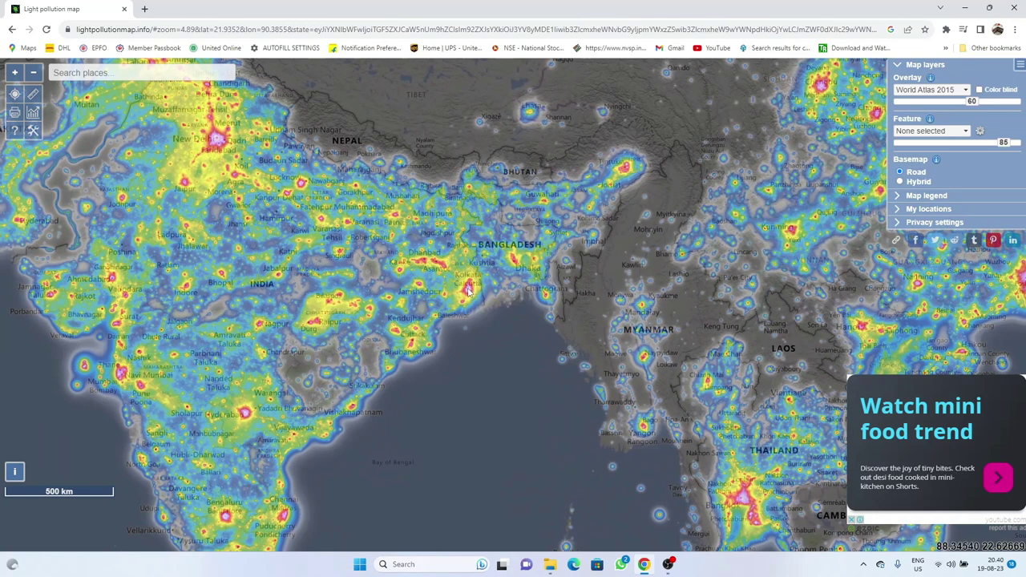
Examine the light pollution around Kolkata from the regional scale down to street level.
{"action": "scroll", "coordinate": [468, 290], "scroll_direction": "up", "scroll_amount": 1}
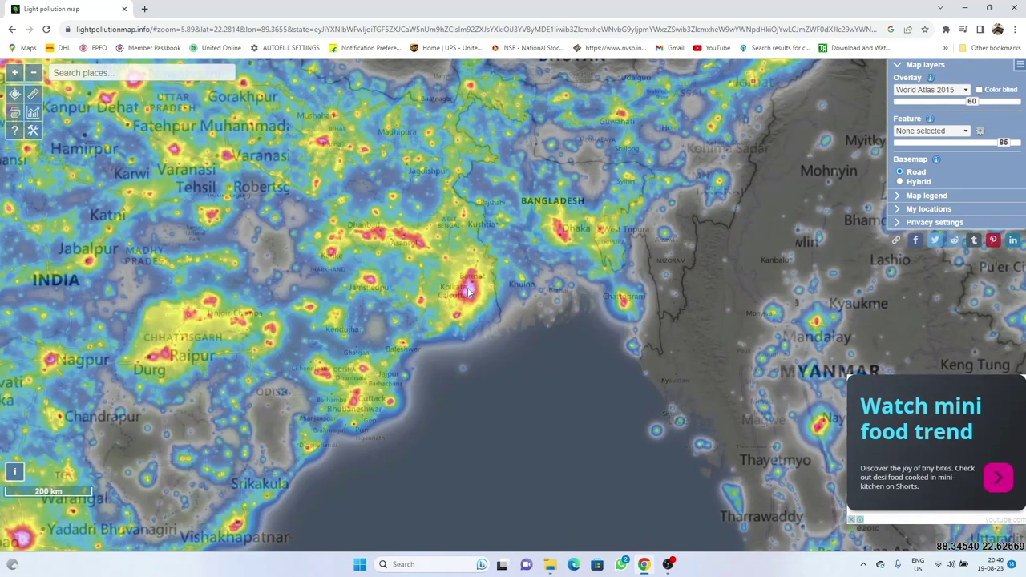
{"action": "scroll", "coordinate": [468, 293], "scroll_direction": "up", "scroll_amount": 1}
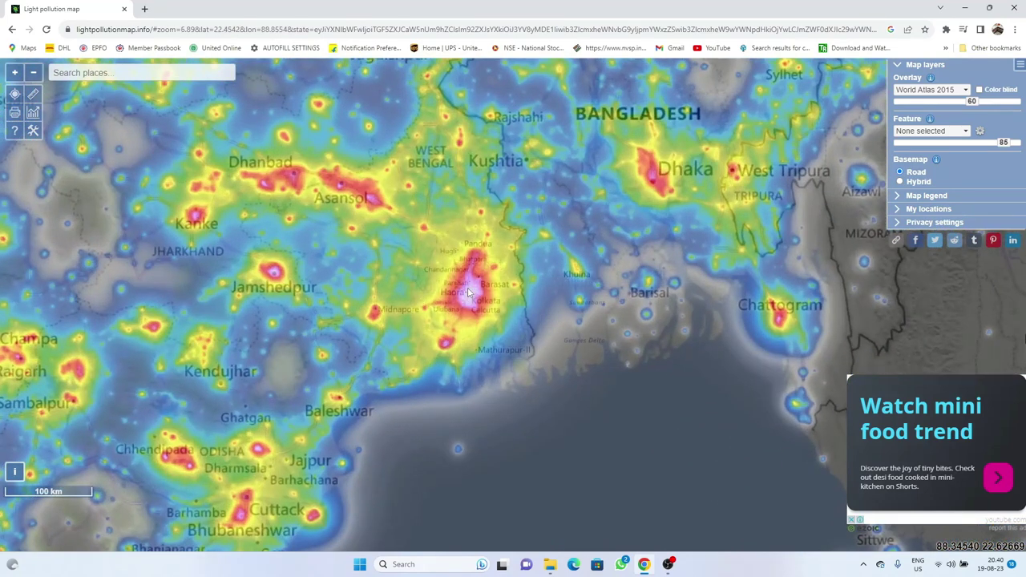
{"action": "scroll", "coordinate": [468, 292], "scroll_direction": "up", "scroll_amount": 1}
{"action": "scroll", "coordinate": [469, 293], "scroll_direction": "up", "scroll_amount": 1}
{"action": "scroll", "coordinate": [469, 293], "scroll_direction": "up", "scroll_amount": 1}
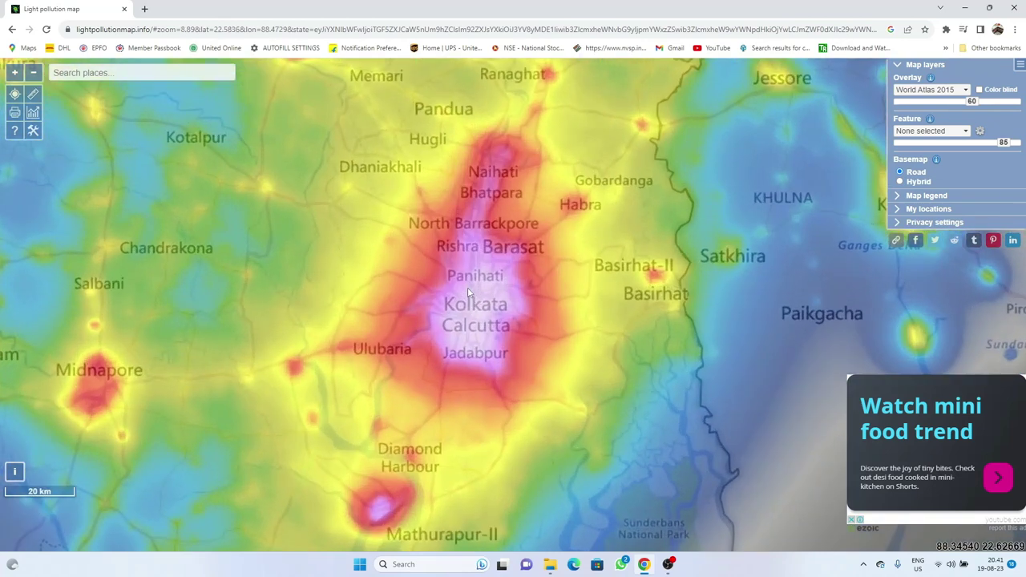
{"action": "scroll", "coordinate": [481, 317], "scroll_direction": "up", "scroll_amount": 1}
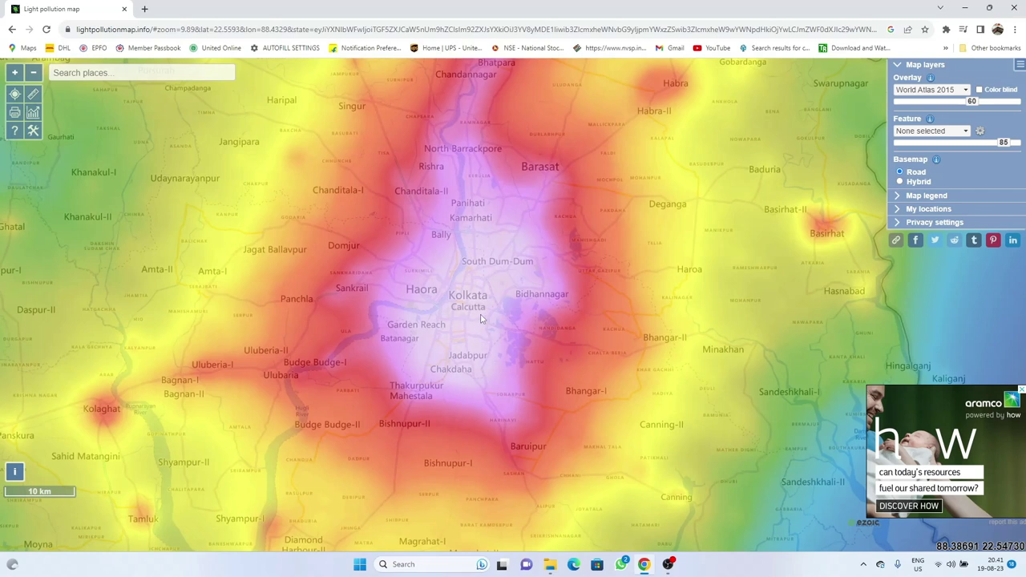
{"action": "scroll", "coordinate": [482, 318], "scroll_direction": "up", "scroll_amount": 2}
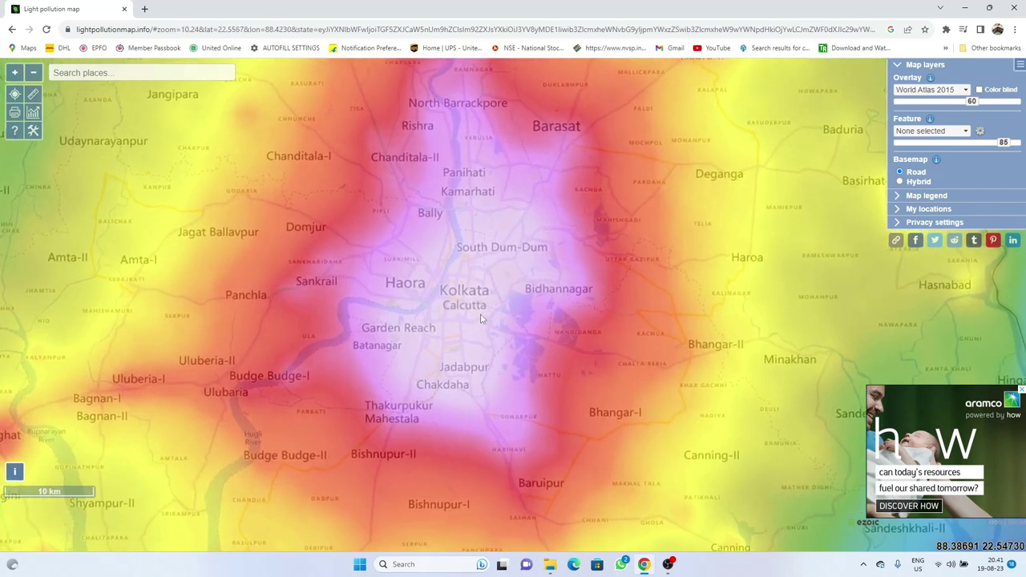
{"action": "scroll", "coordinate": [481, 318], "scroll_direction": "up", "scroll_amount": 2}
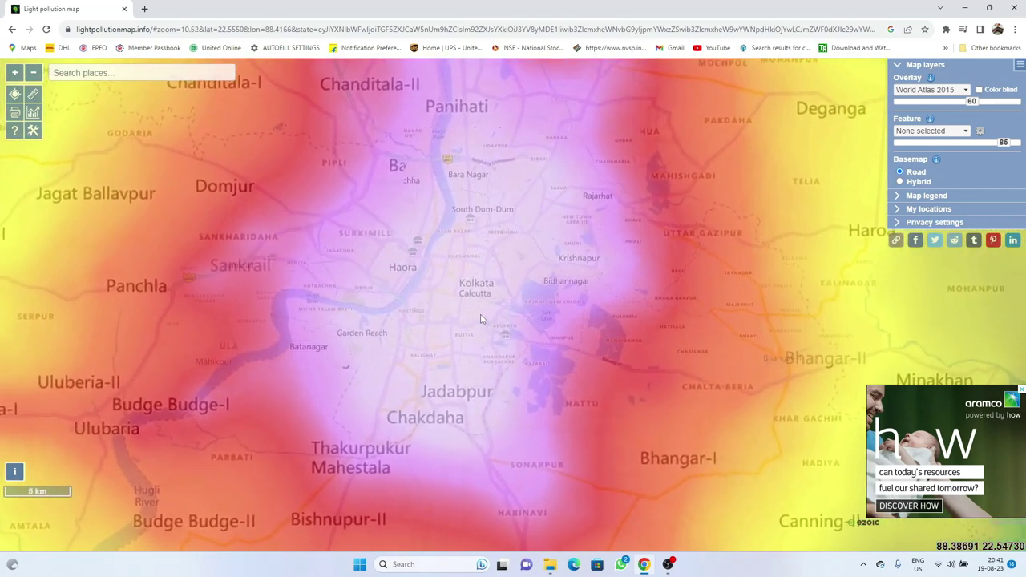
{"action": "scroll", "coordinate": [481, 318], "scroll_direction": "up", "scroll_amount": 1}
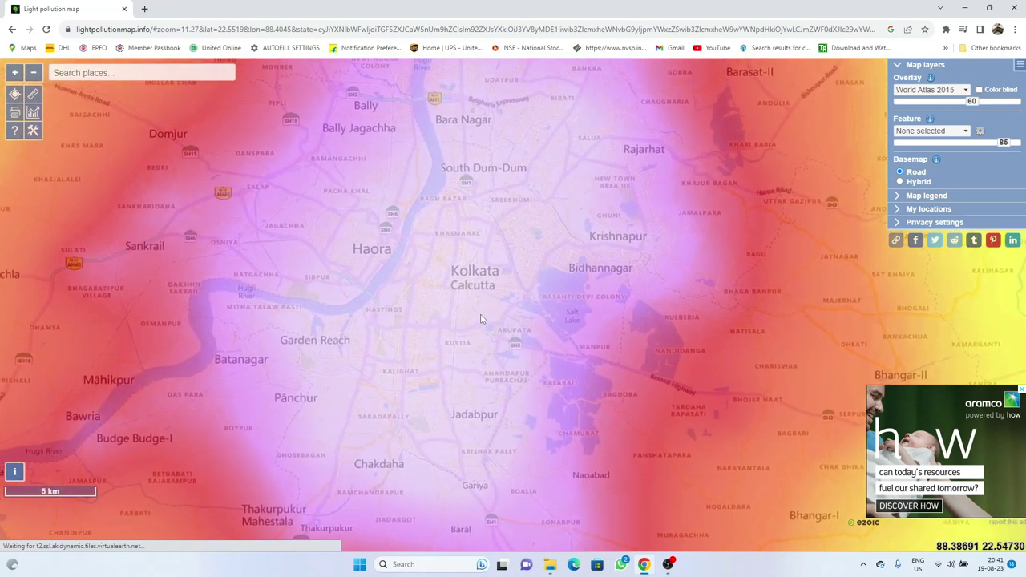
{"action": "scroll", "coordinate": [481, 319], "scroll_direction": "up", "scroll_amount": 2}
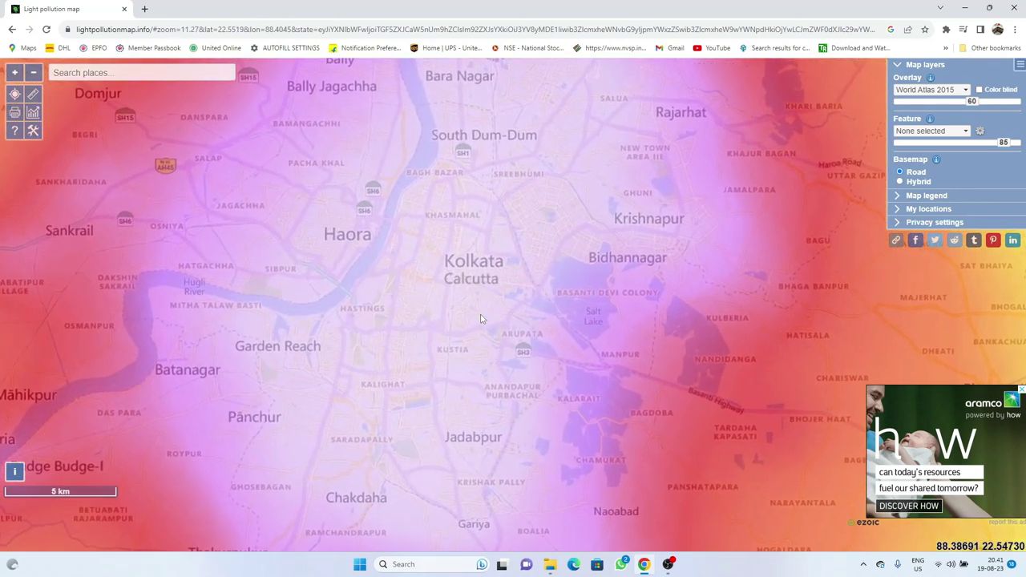
{"action": "scroll", "coordinate": [484, 331], "scroll_direction": "up", "scroll_amount": 1}
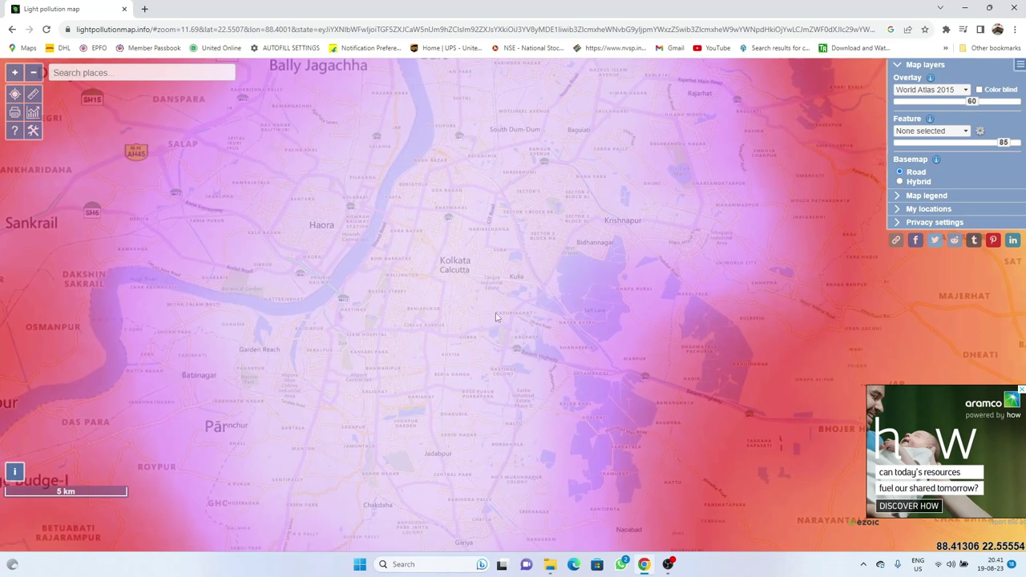
{"action": "scroll", "coordinate": [483, 295], "scroll_direction": "up", "scroll_amount": 3}
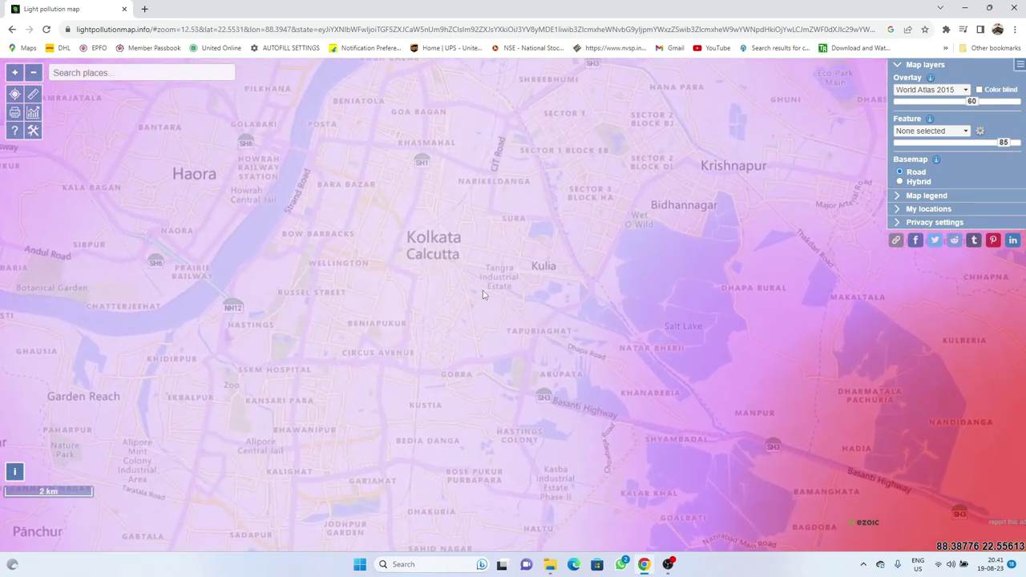
{"action": "scroll", "coordinate": [482, 295], "scroll_direction": "up", "scroll_amount": 3}
{"action": "scroll", "coordinate": [483, 295], "scroll_direction": "up", "scroll_amount": 2}
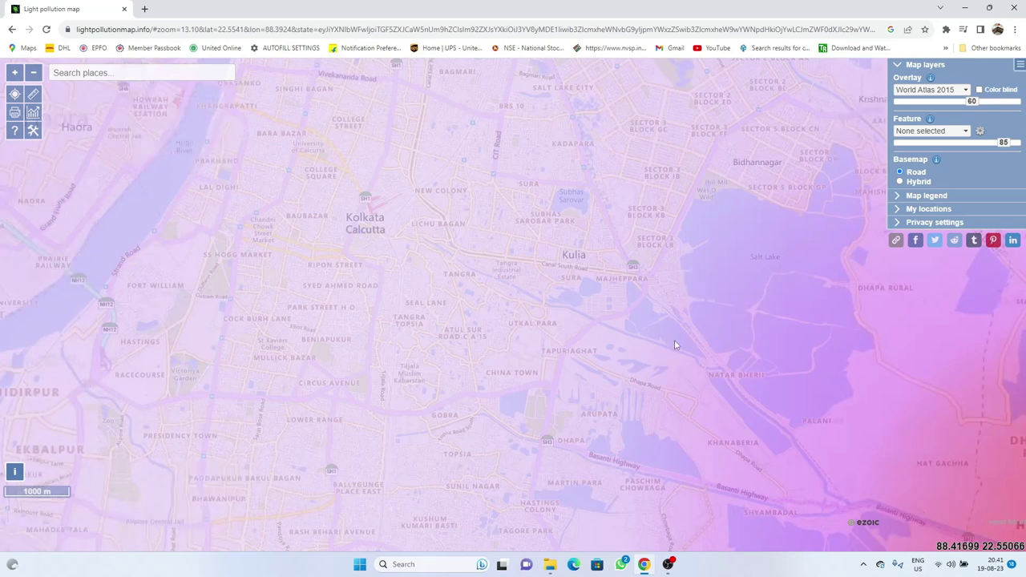
Check the zenith sky brightness info for a point in the Salt Lake area east of Kolkata, and close it.
{"action": "left_click_drag", "start_coordinate": [678, 313], "coordinate": [515, 232]}
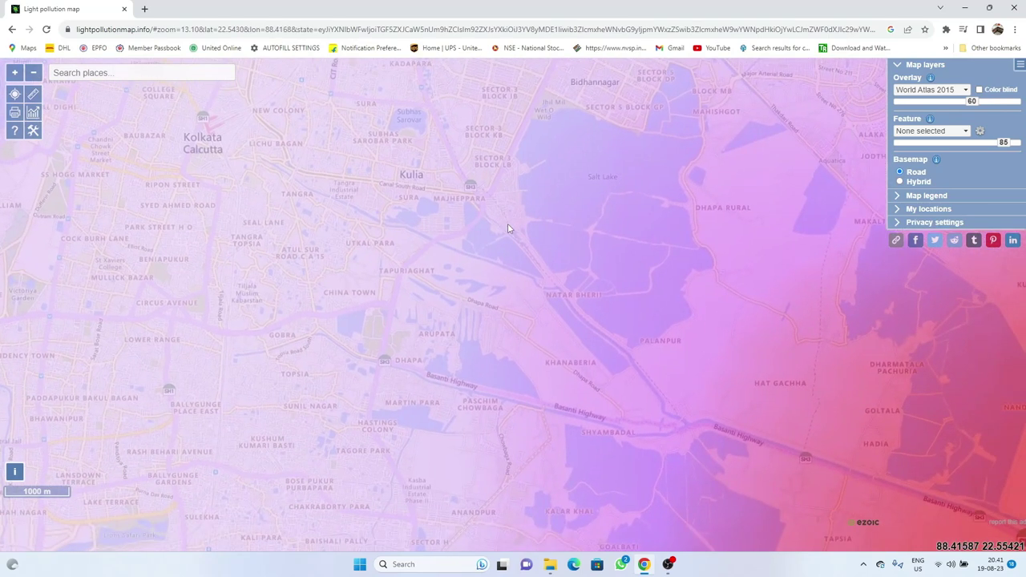
{"action": "left_click", "coordinate": [594, 186]}
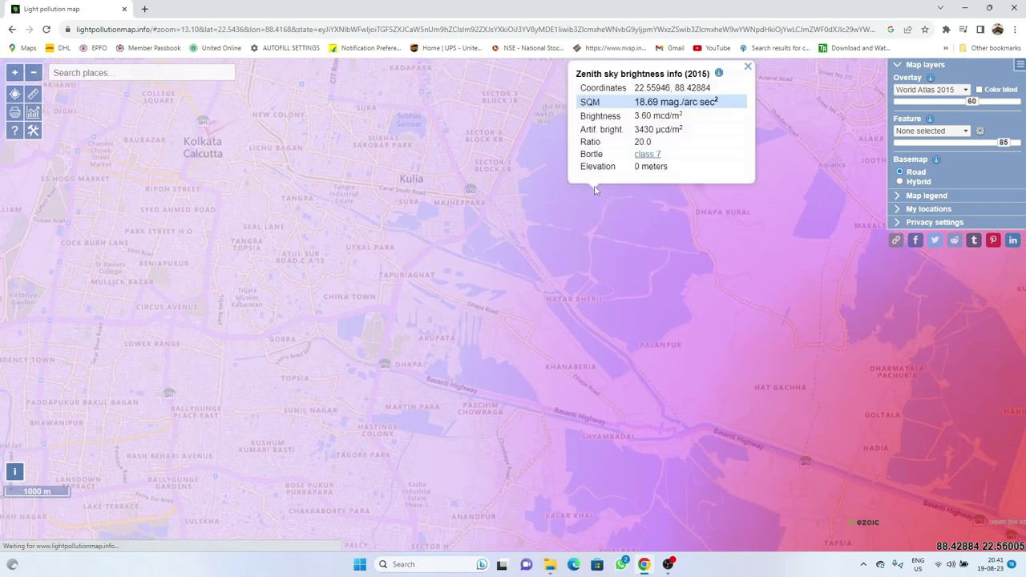
{"action": "scroll", "coordinate": [594, 185], "scroll_direction": "up", "scroll_amount": 1}
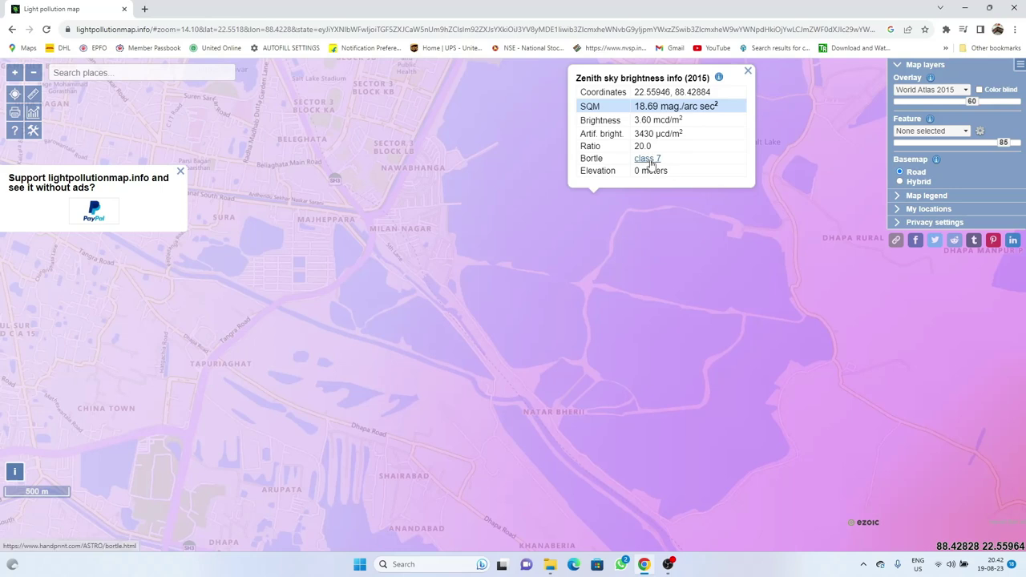
{"action": "left_click", "coordinate": [748, 73]}
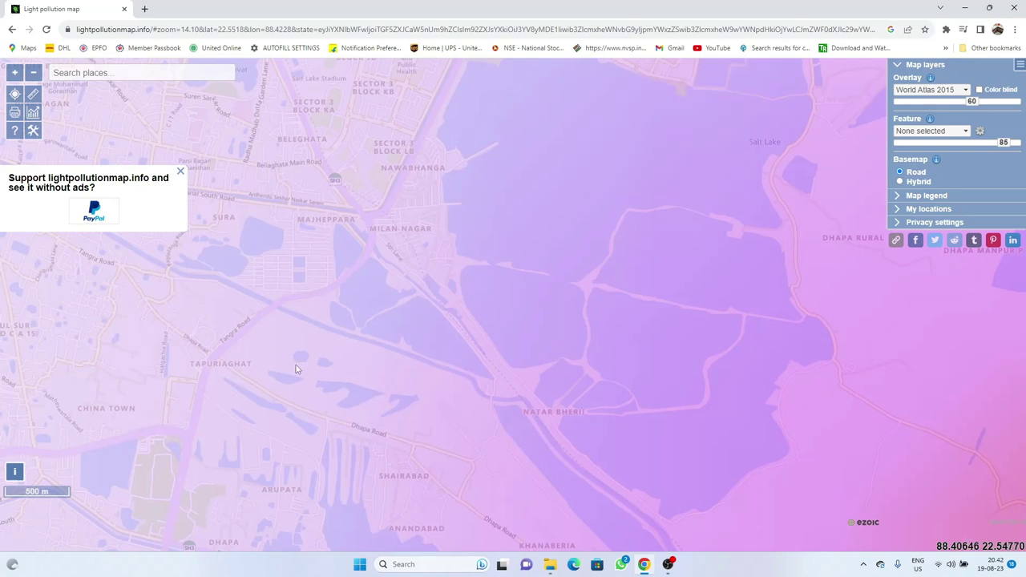
Check the zenith sky brightness at two central Kolkata points, near Park Circus Maidan and north of South Park Street Cemetery.
{"action": "left_click_drag", "start_coordinate": [123, 339], "coordinate": [599, 301]}
{"action": "left_click", "coordinate": [388, 313]}
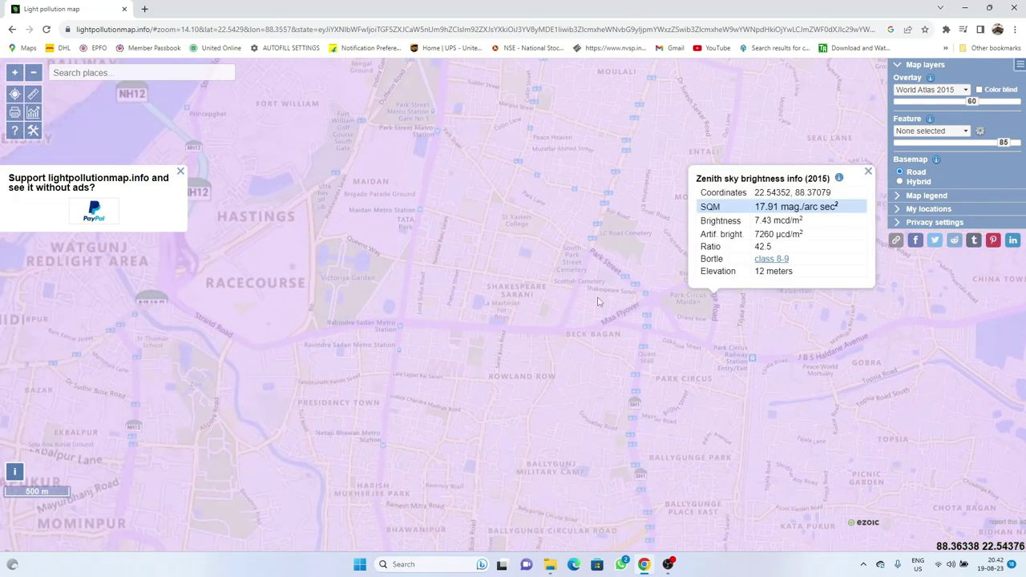
{"action": "left_click", "coordinate": [867, 174]}
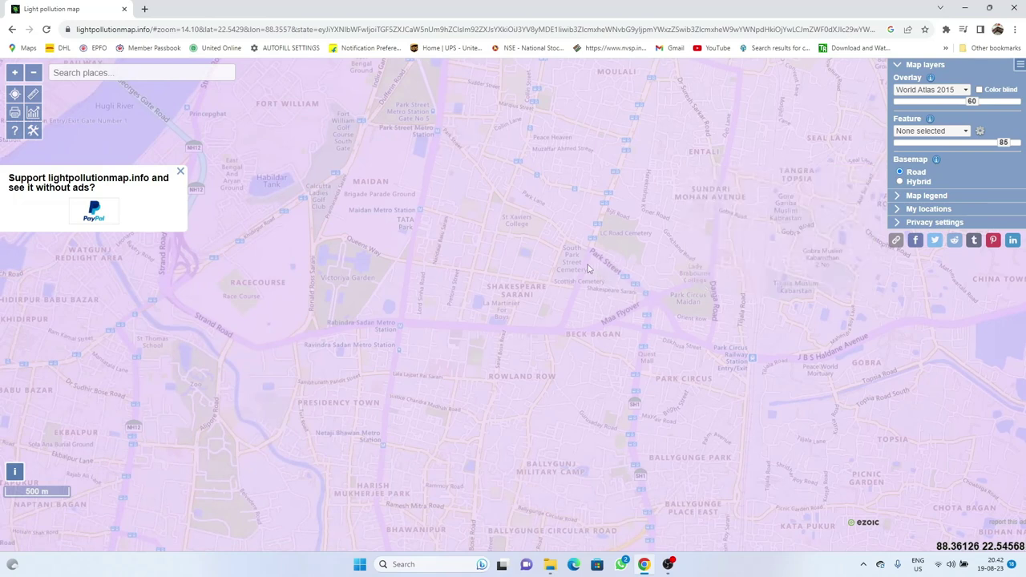
{"action": "left_click", "coordinate": [584, 219]}
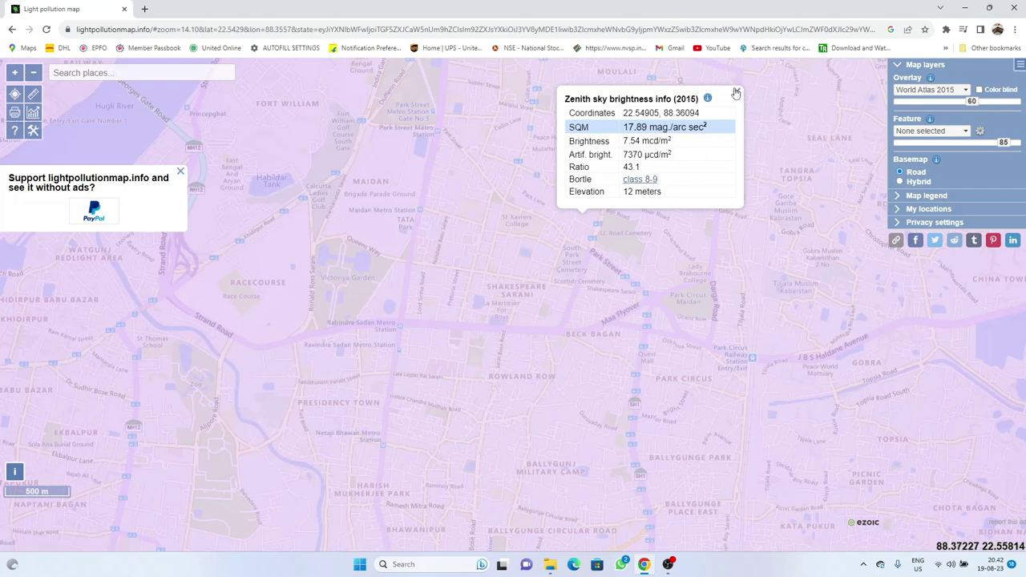
{"action": "left_click", "coordinate": [738, 93]}
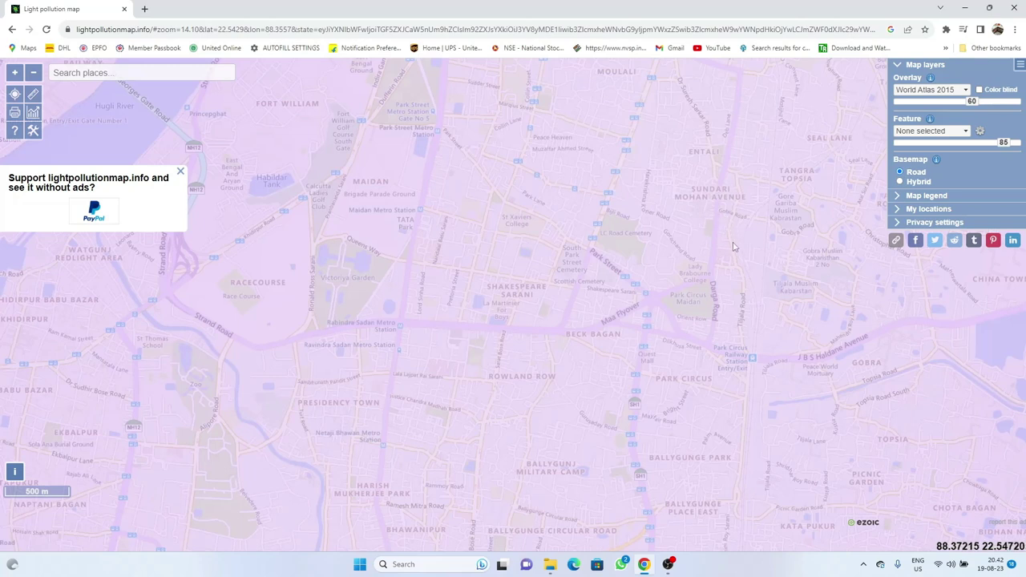
Check the zenith sky brightness info for a point just east of Sealdah station, and close it.
{"action": "left_click_drag", "start_coordinate": [750, 243], "coordinate": [461, 367]}
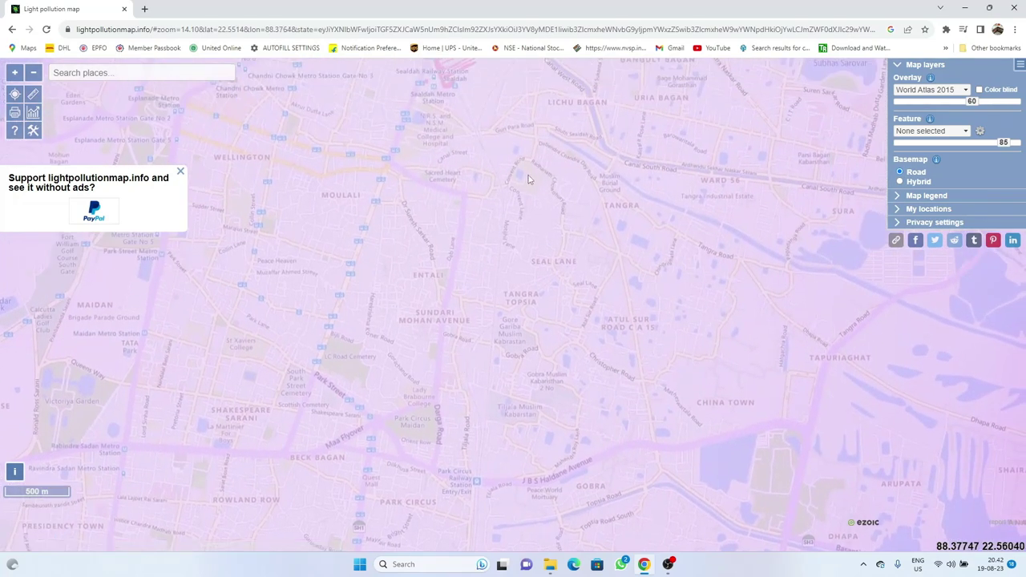
{"action": "left_click_drag", "start_coordinate": [541, 207], "coordinate": [544, 369]}
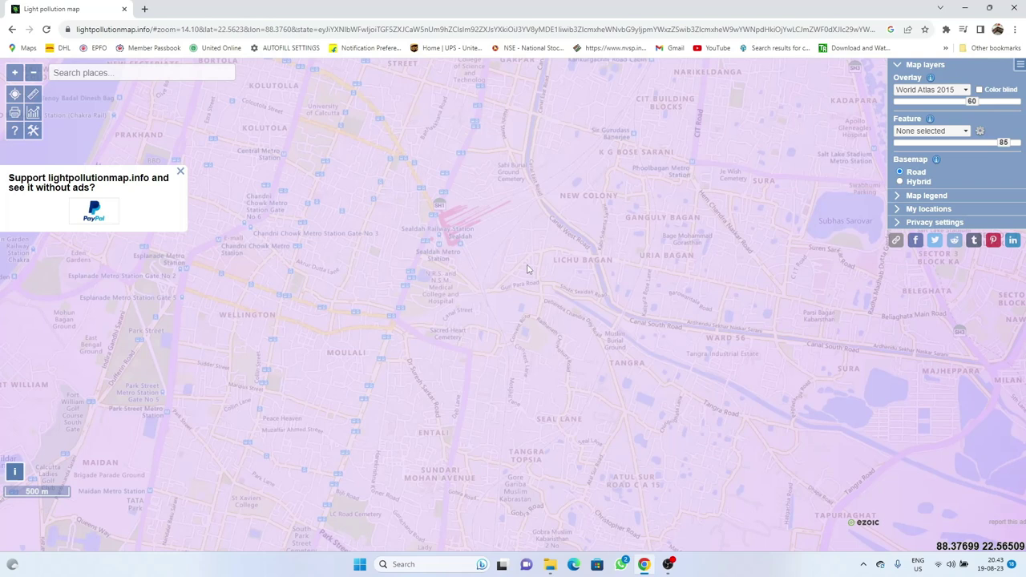
{"action": "left_click", "coordinate": [527, 270]}
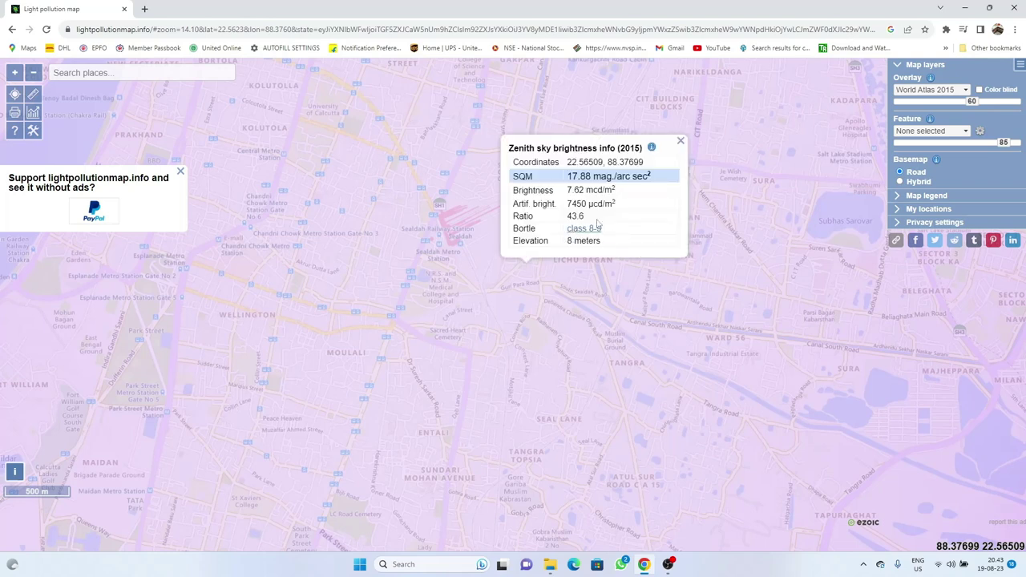
{"action": "left_click", "coordinate": [681, 142]}
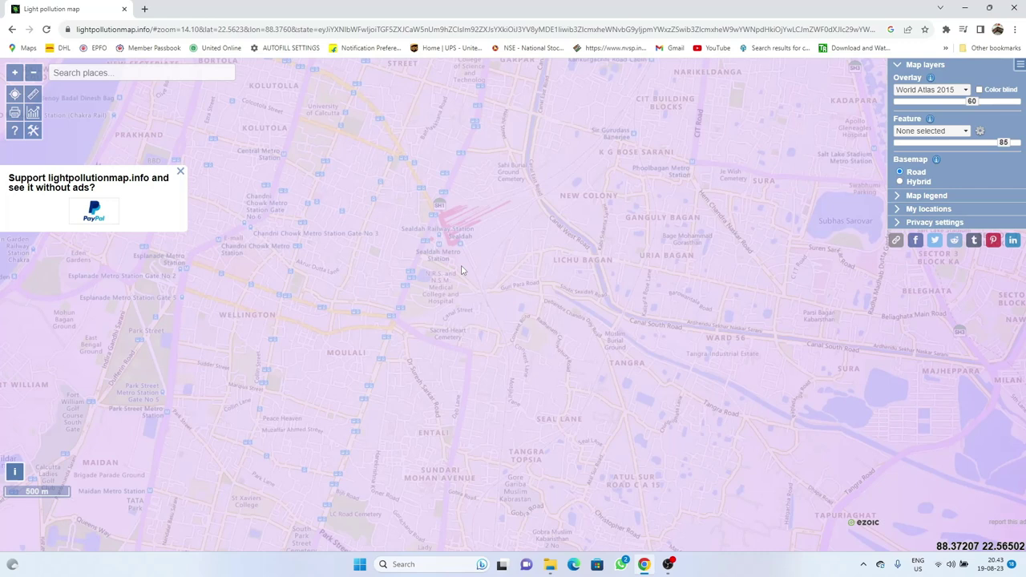
Minimize the browser and bring up the File Explorer window showing New folder (2).
{"action": "left_click", "coordinate": [965, 7]}
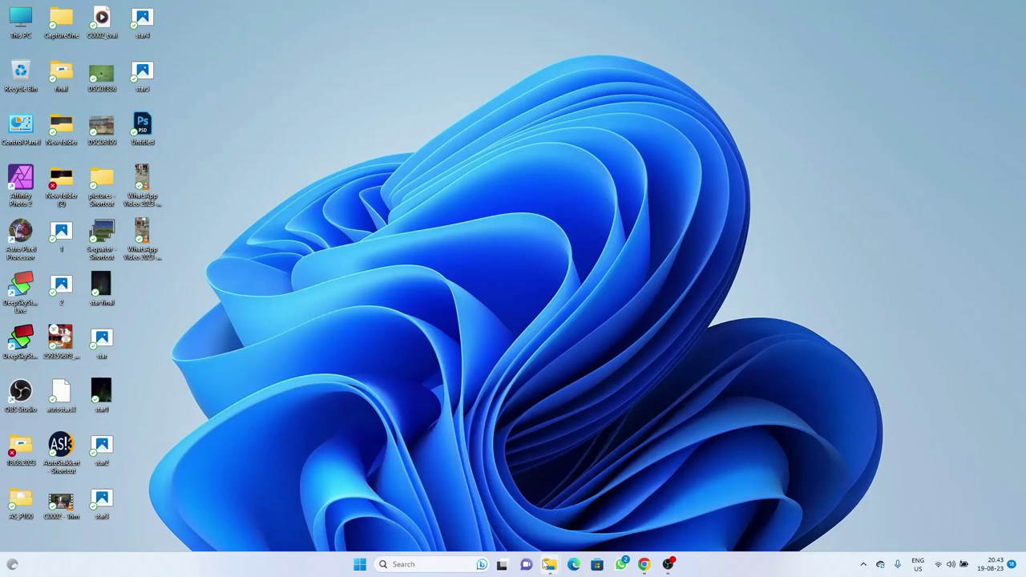
{"action": "mouse_move", "coordinate": [550, 567]}
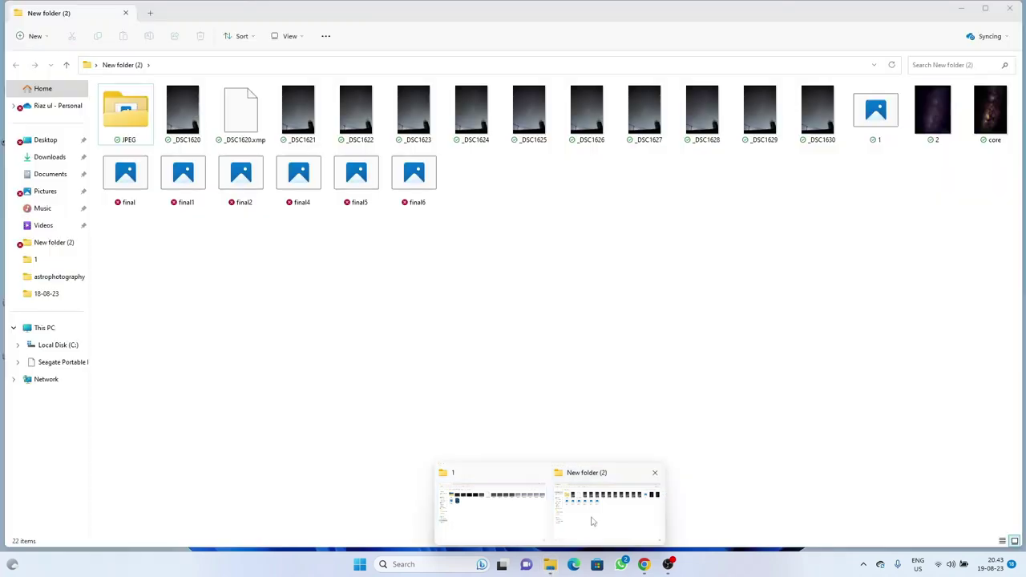
{"action": "left_click", "coordinate": [593, 521]}
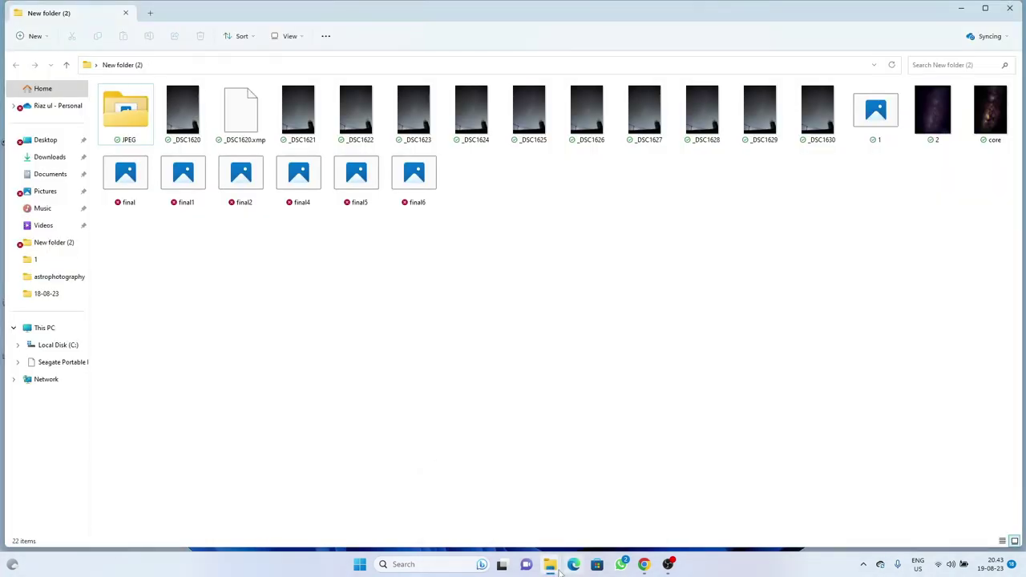
Open the raw photo DSC02418 from folder 1 inside 17-08-23 on the portable drive and show its file info.
{"action": "left_click", "coordinate": [509, 522]}
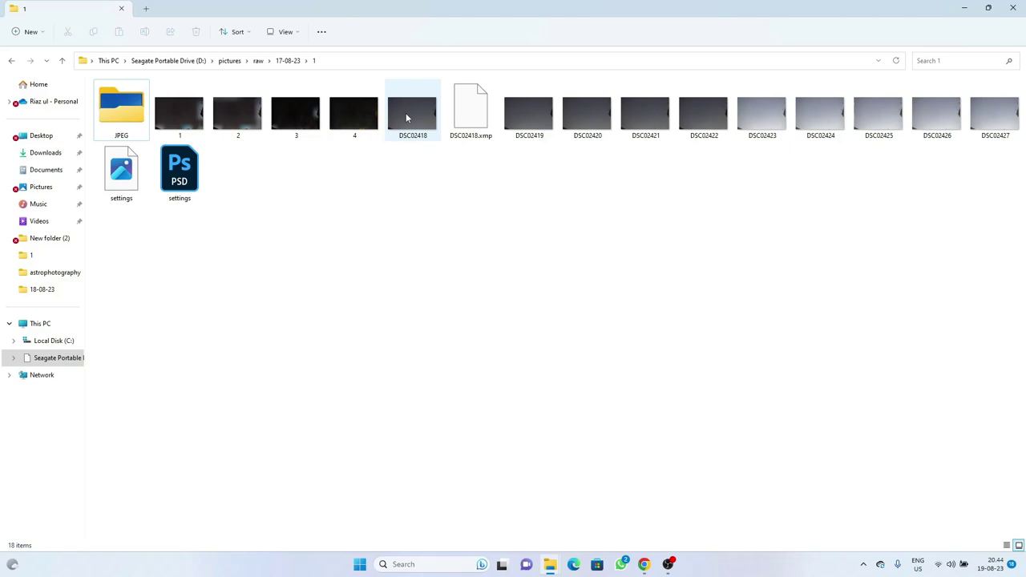
{"action": "mouse_move", "coordinate": [406, 117]}
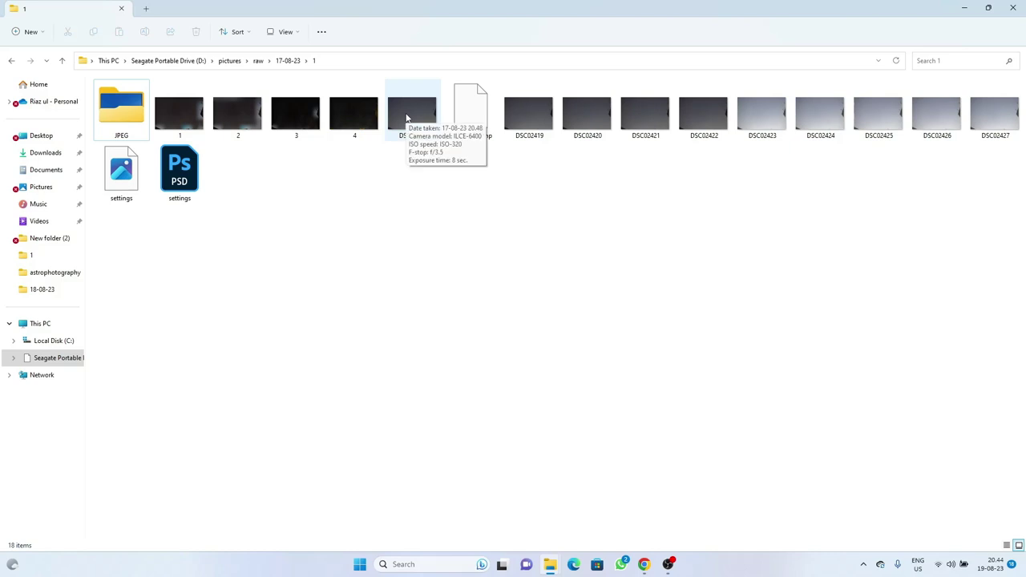
{"action": "double_click", "coordinate": [407, 117]}
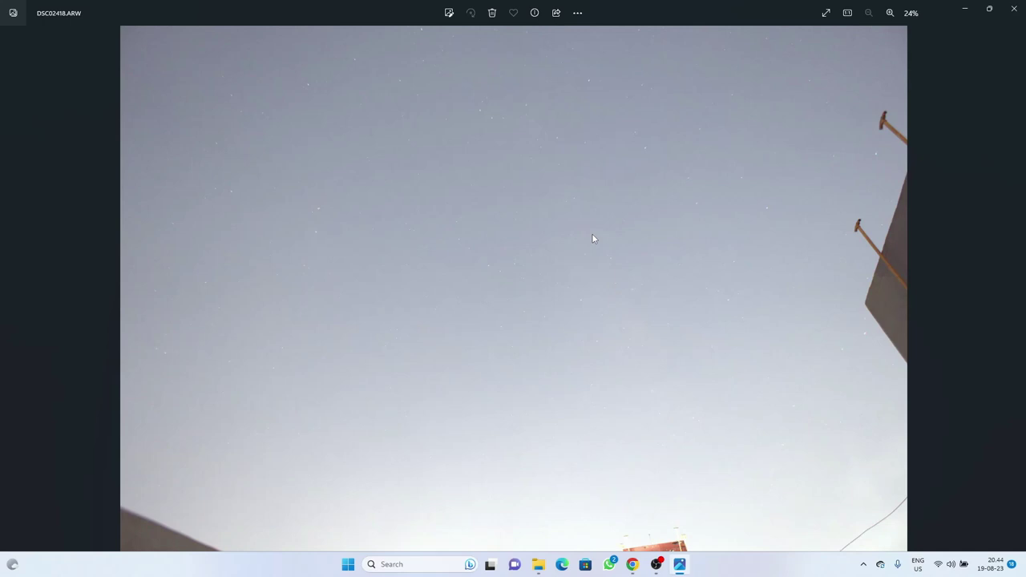
{"action": "left_click", "coordinate": [533, 14]}
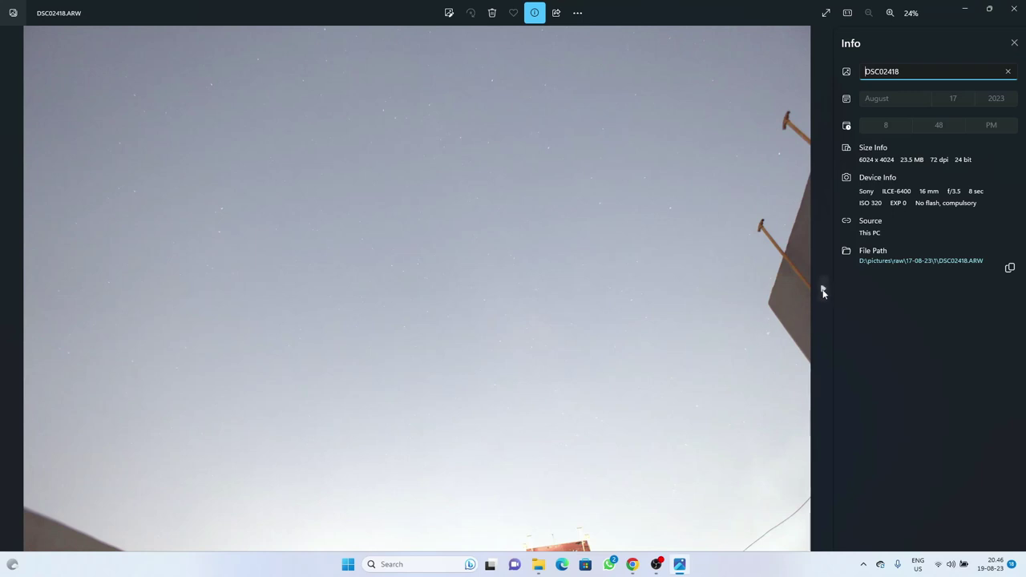
Browse the following raw photos up to DSC02423 with their camera settings shown, and close the photo viewer.
{"action": "left_click", "coordinate": [824, 291]}
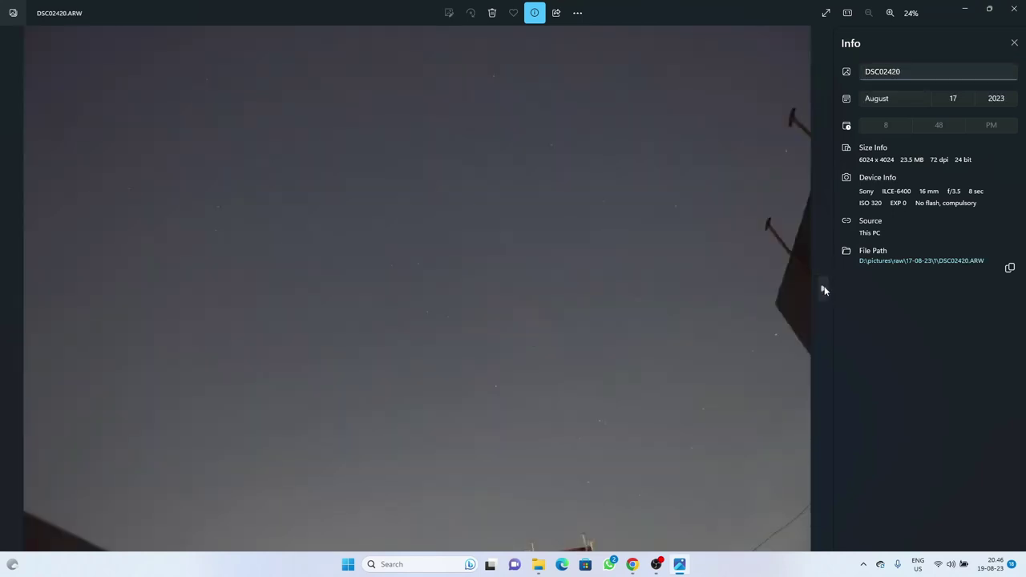
{"action": "left_click", "coordinate": [825, 291]}
{"action": "left_click", "coordinate": [825, 290]}
{"action": "left_click", "coordinate": [824, 291]}
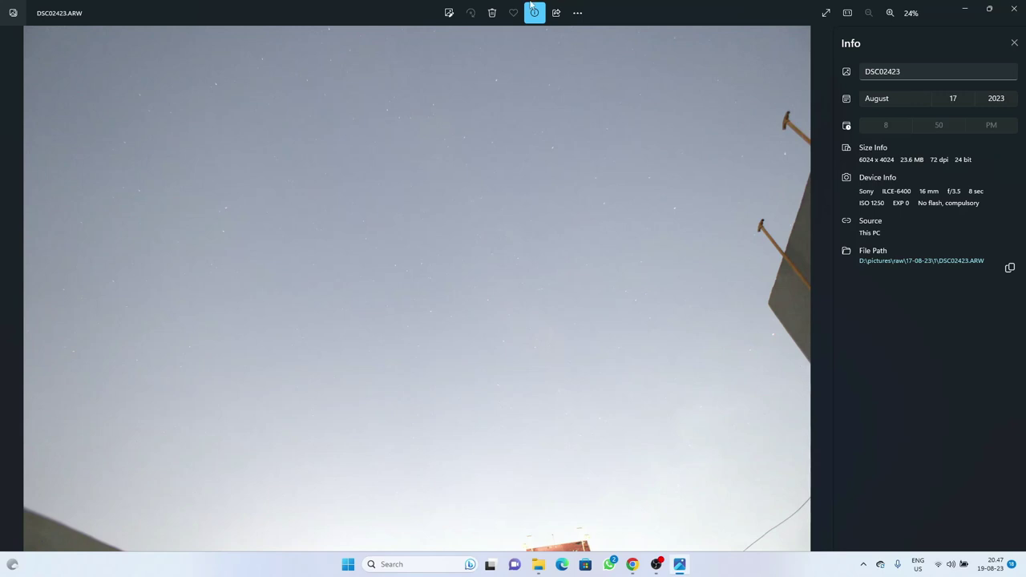
{"action": "left_click", "coordinate": [1016, 7]}
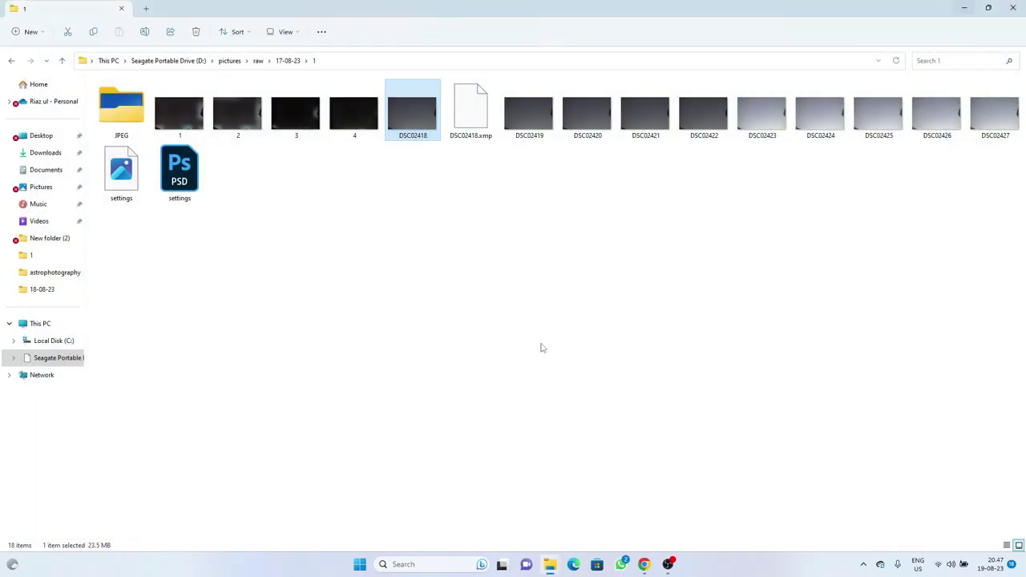
Minimize the open folder windows and launch Sequator from the desktop.
{"action": "left_click", "coordinate": [966, 8]}
{"action": "left_click", "coordinate": [966, 7]}
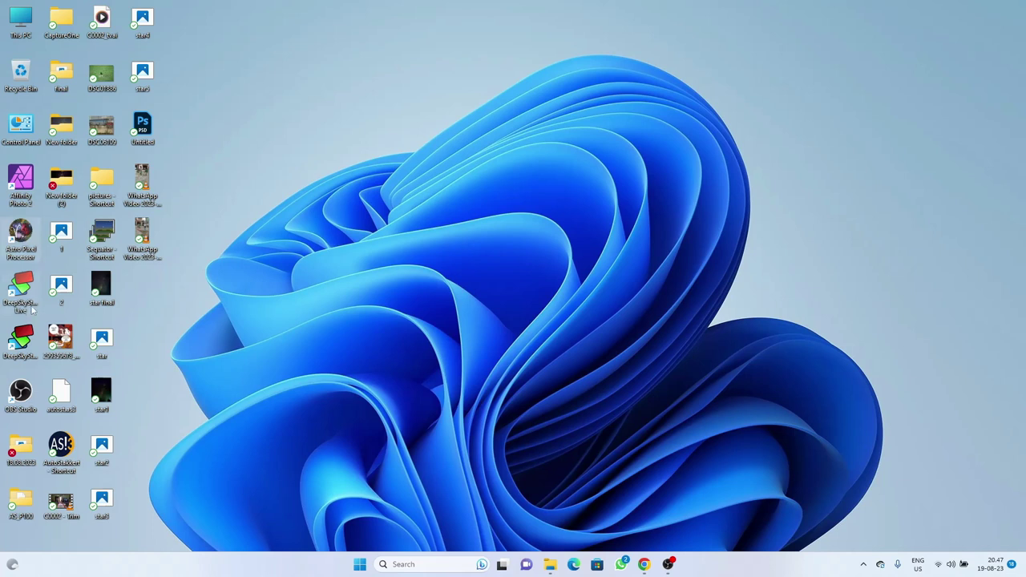
{"action": "double_click", "coordinate": [102, 230]}
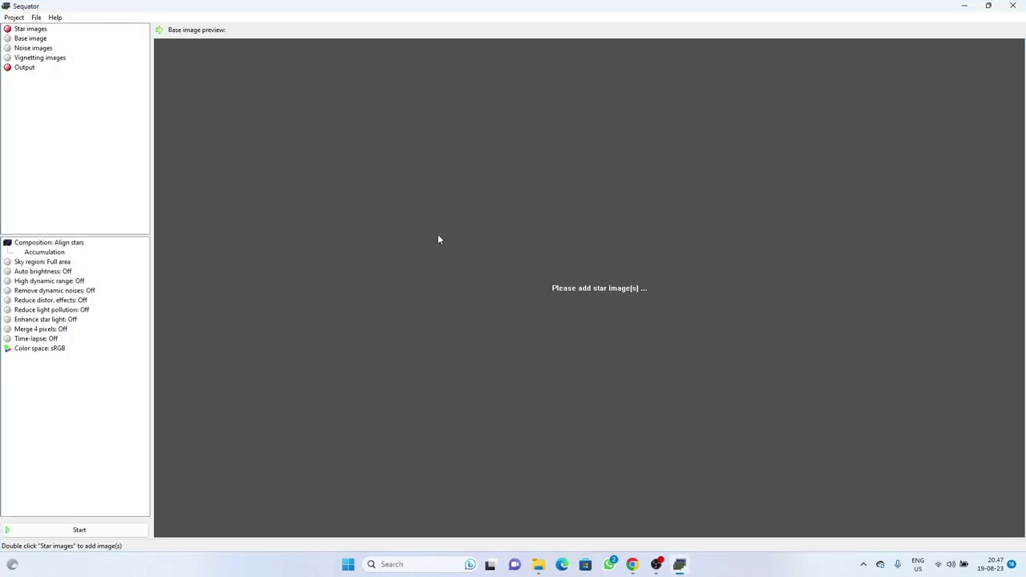
Add the ten raw files DSC02418 through DSC02427 from folder 1 inside 17-08-23 as star images.
{"action": "left_click", "coordinate": [9, 30]}
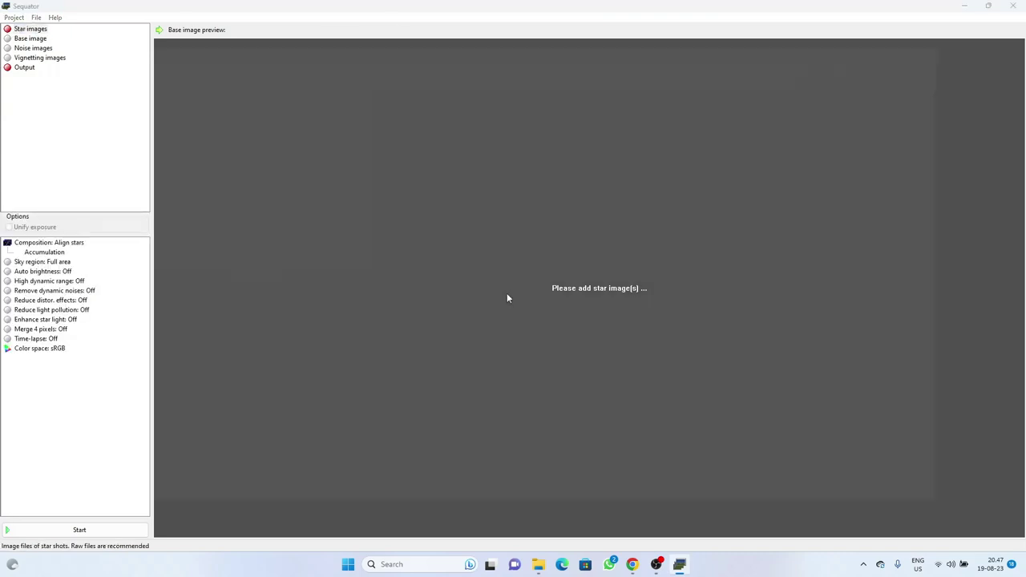
{"action": "left_click", "coordinate": [507, 294]}
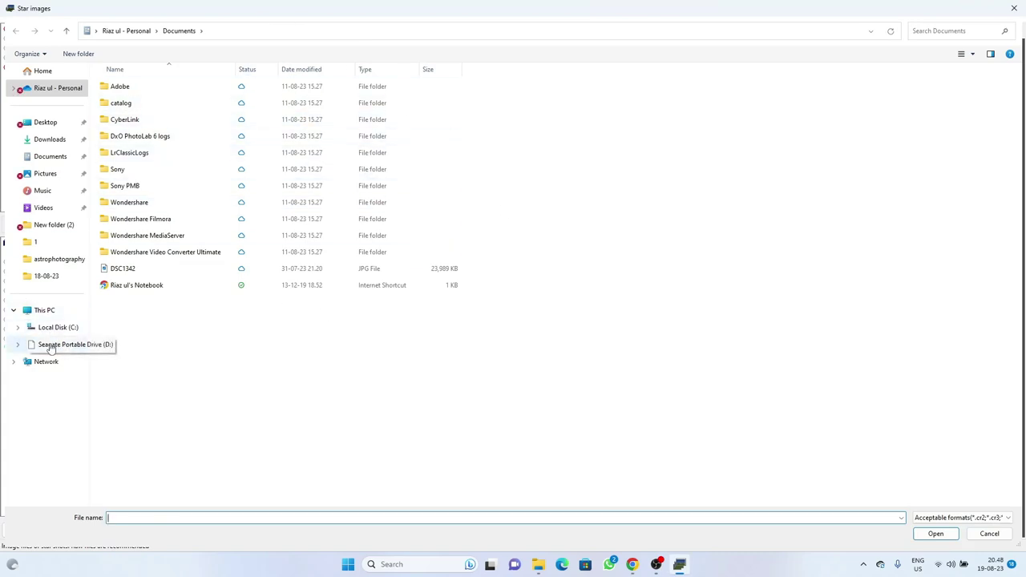
{"action": "left_click", "coordinate": [40, 277]}
{"action": "left_click", "coordinate": [34, 245]}
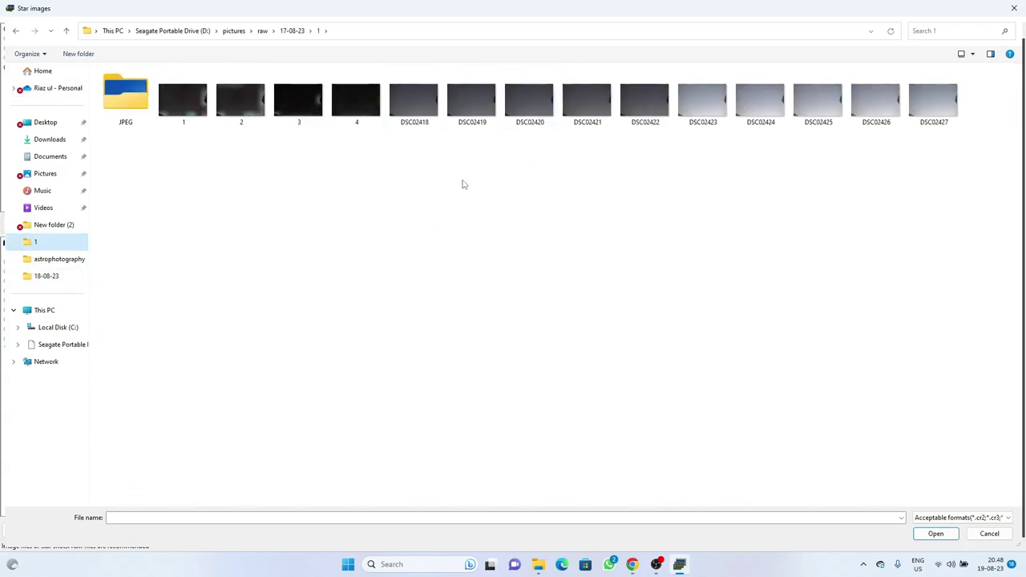
{"action": "left_click", "coordinate": [415, 103]}
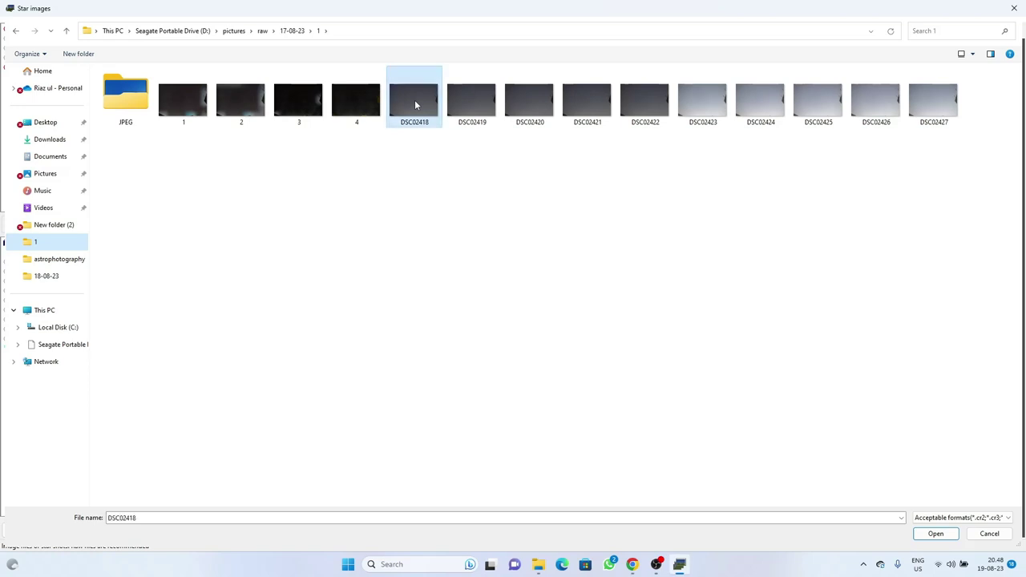
{"action": "left_click", "coordinate": [468, 107], "text": "ctrl"}
{"action": "left_click", "coordinate": [527, 109], "text": "ctrl"}
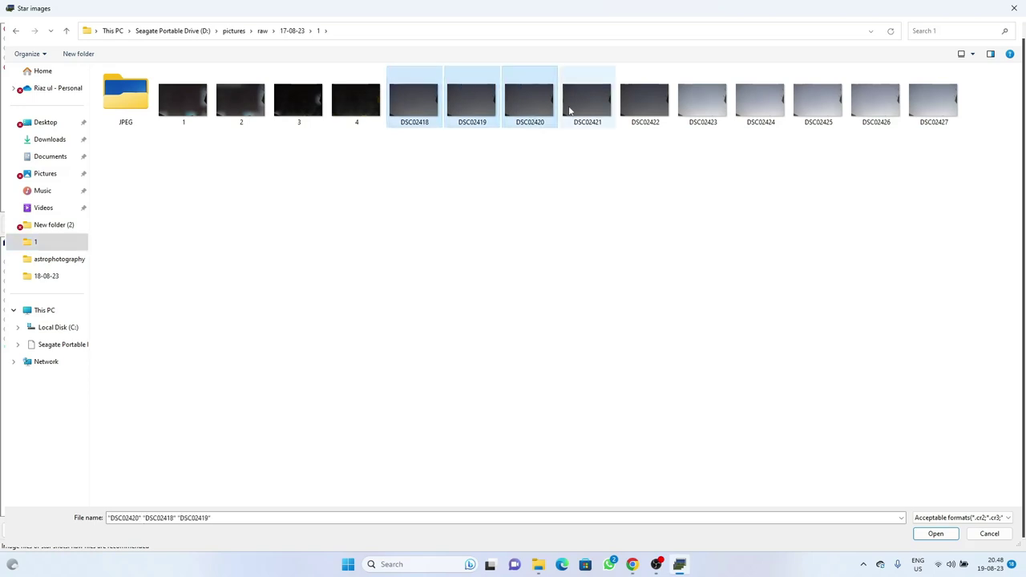
{"action": "left_click", "coordinate": [582, 110], "text": "ctrl"}
{"action": "left_click", "coordinate": [640, 111], "text": "ctrl"}
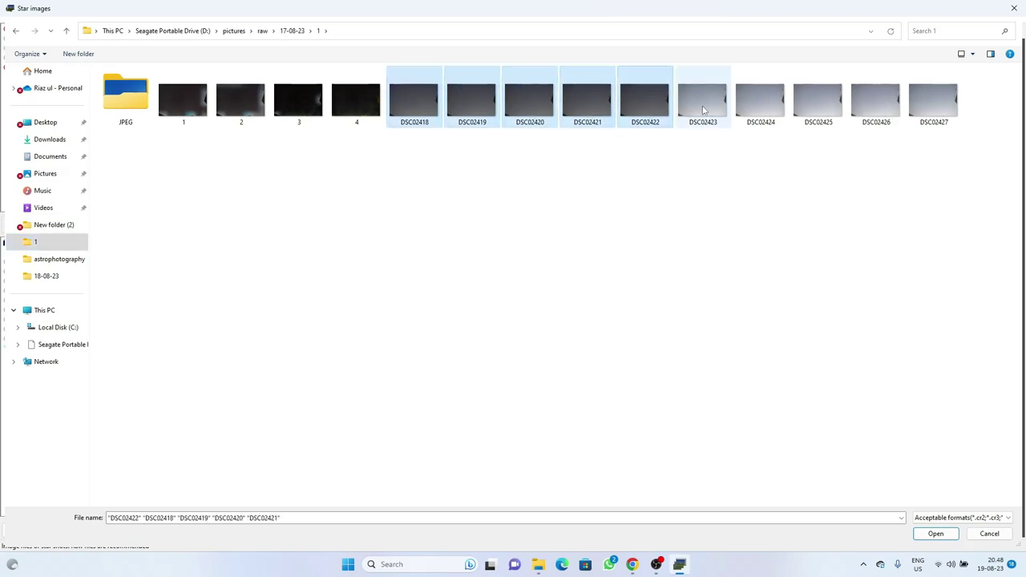
{"action": "left_click", "coordinate": [702, 106], "text": "ctrl"}
{"action": "left_click", "coordinate": [749, 112], "text": "ctrl"}
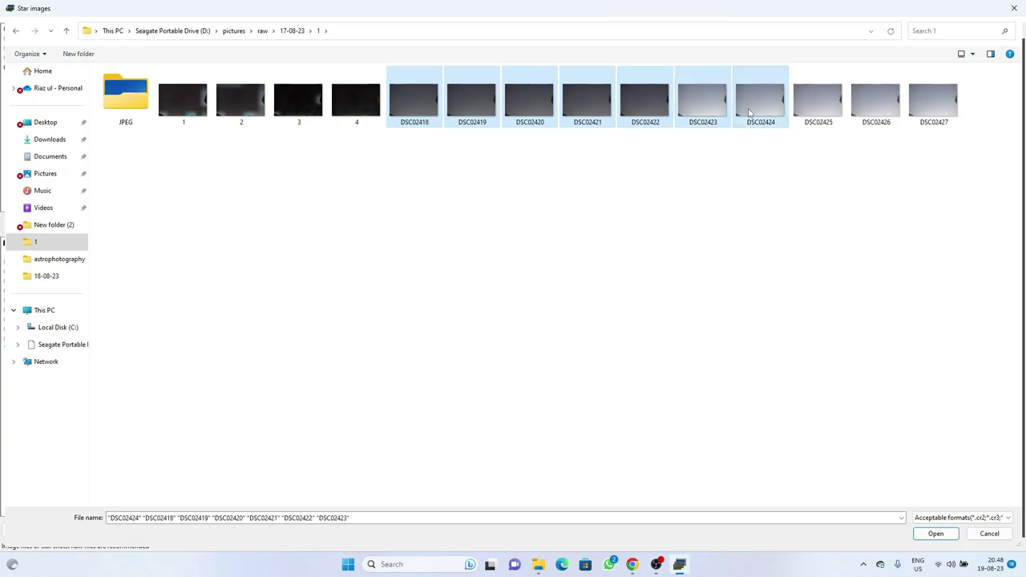
{"action": "left_click", "coordinate": [802, 111], "text": "ctrl"}
{"action": "left_click", "coordinate": [871, 107], "text": "ctrl"}
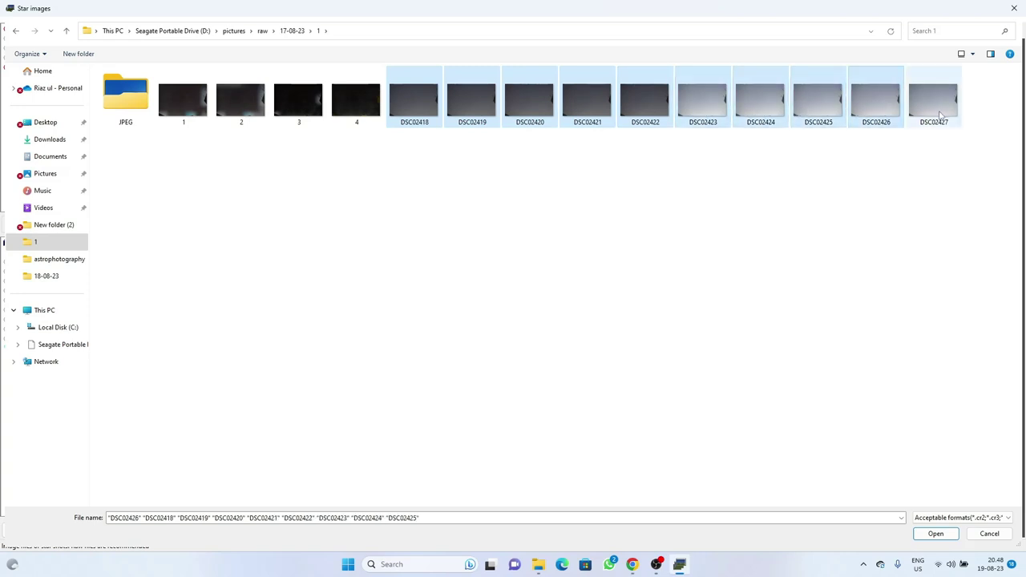
{"action": "left_click", "coordinate": [942, 115], "text": "ctrl"}
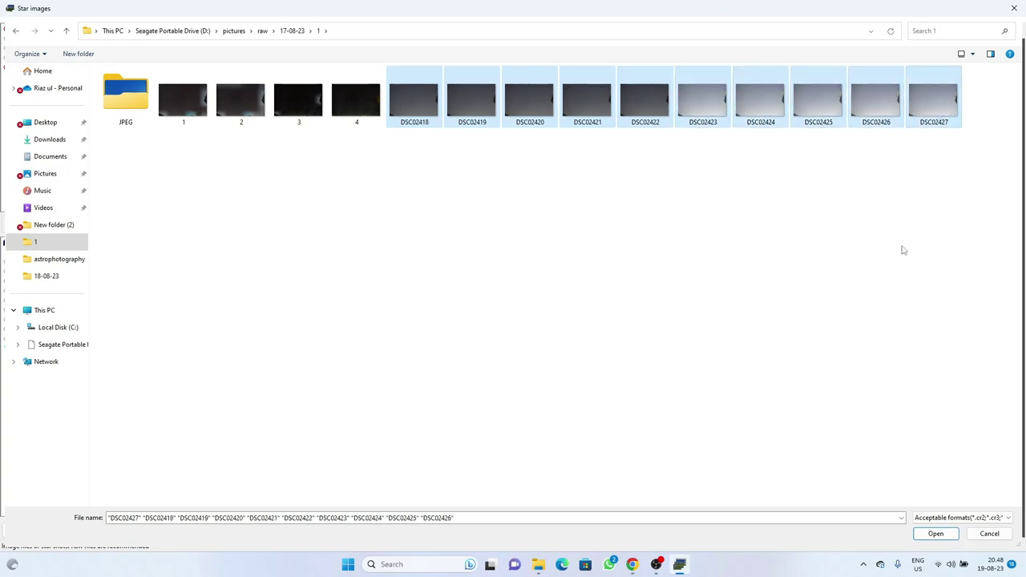
{"action": "left_click", "coordinate": [930, 534]}
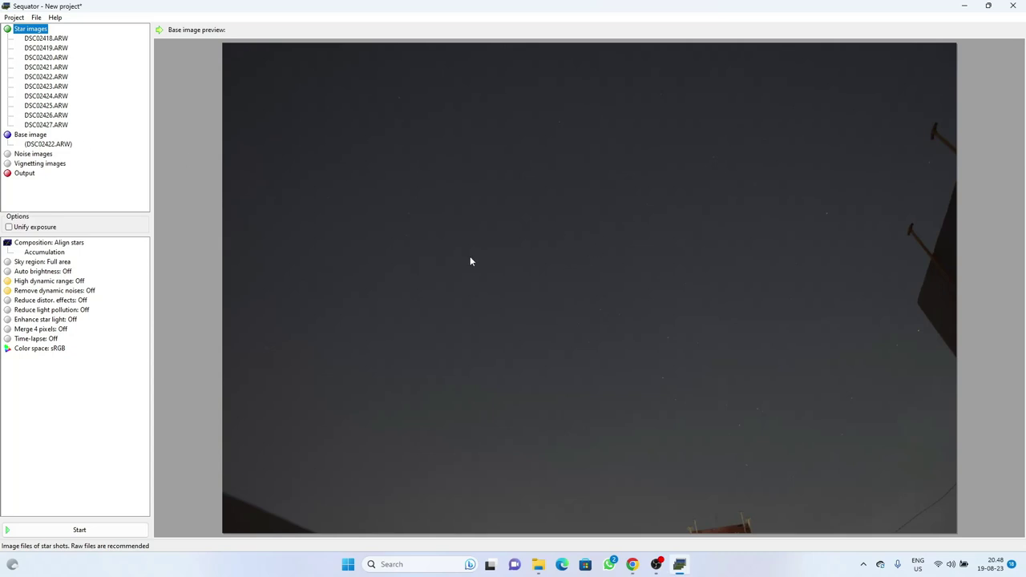
Set the output to an uncompressed TIFF file named milkyway in folder 1.
{"action": "double_click", "coordinate": [20, 173]}
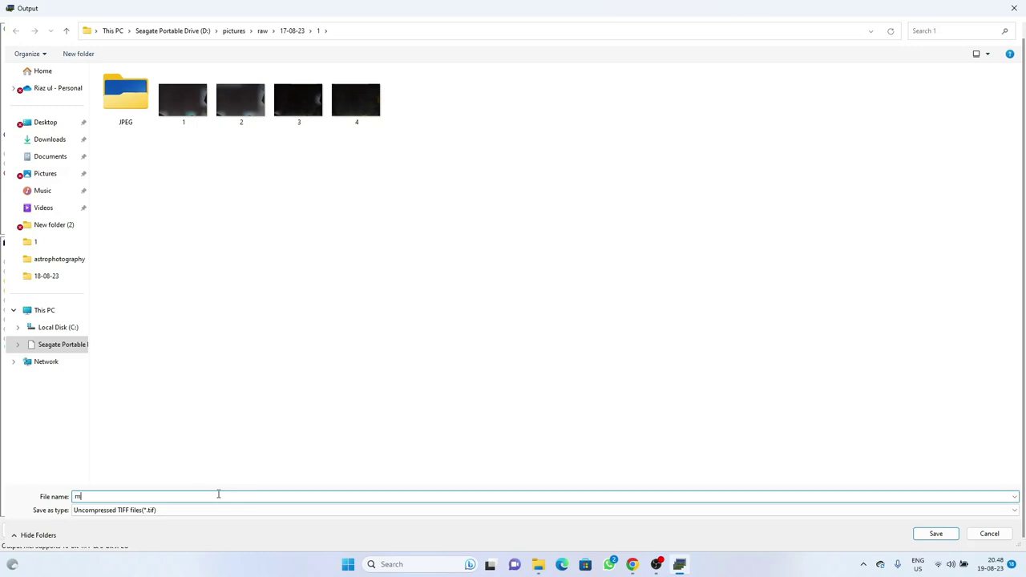
{"action": "type", "text": "way"}
{"action": "key", "text": "Return"}
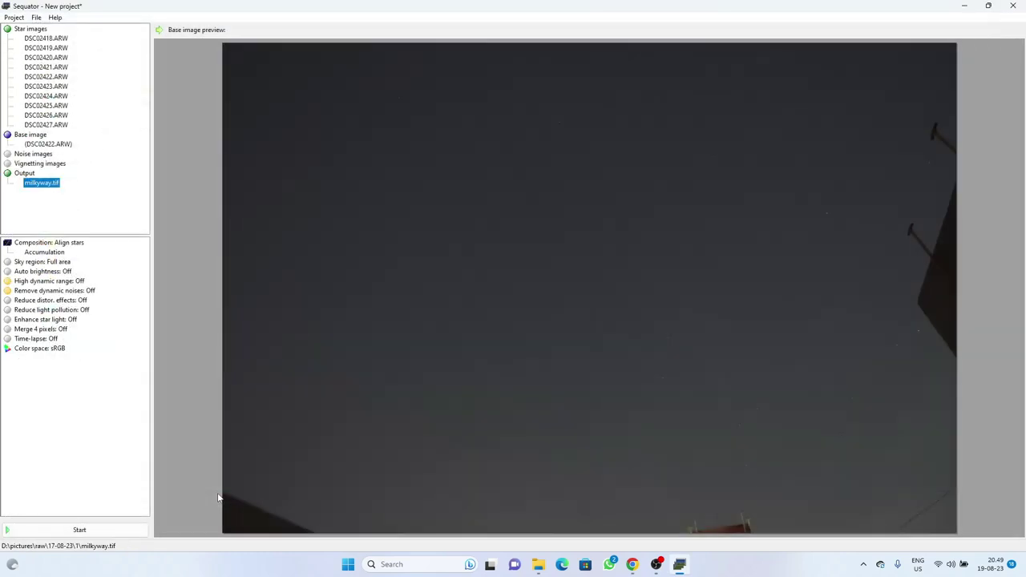
Define the sky region as an irregular mask with auxiliary highlight, painting over the sky and leaving out the buildings and poles.
{"action": "left_click", "coordinate": [67, 244]}
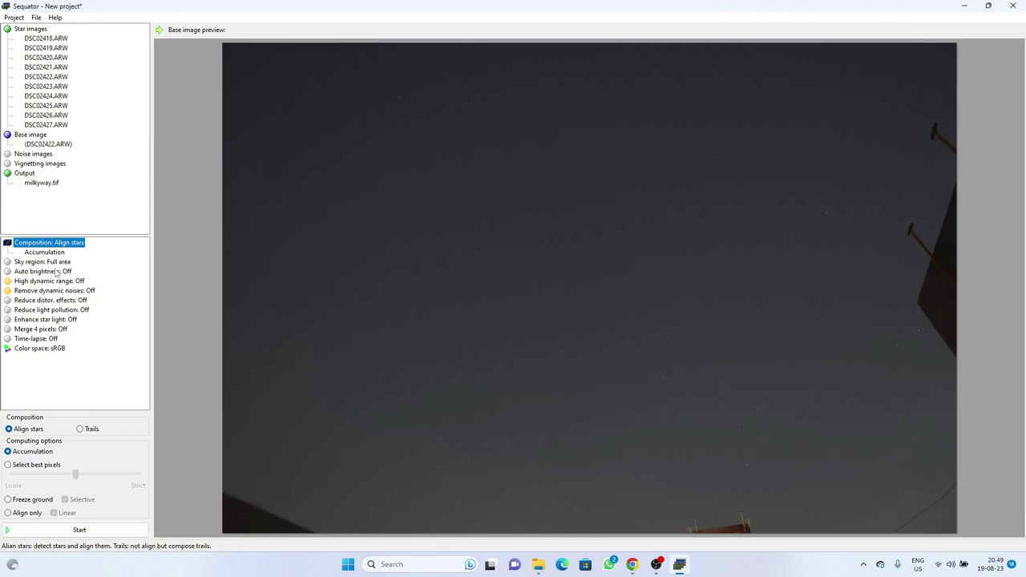
{"action": "left_click", "coordinate": [56, 262]}
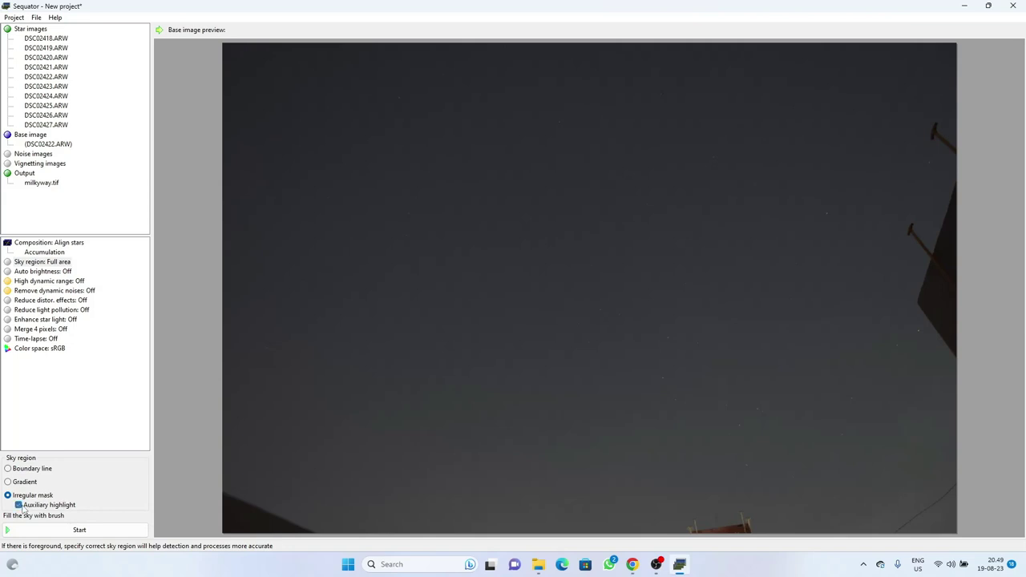
{"action": "left_click", "coordinate": [19, 506]}
{"action": "mouse_move", "coordinate": [230, 68]}
{"action": "left_mouse_down"}
{"action": "mouse_move", "coordinate": [553, 83]}
{"action": "mouse_move", "coordinate": [923, 45]}
{"action": "mouse_move", "coordinate": [872, 86]}
{"action": "mouse_move", "coordinate": [818, 224]}
{"action": "mouse_move", "coordinate": [806, 156]}
{"action": "mouse_move", "coordinate": [744, 132]}
{"action": "mouse_move", "coordinate": [647, 143]}
{"action": "mouse_move", "coordinate": [275, 113]}
{"action": "mouse_move", "coordinate": [208, 132]}
{"action": "mouse_move", "coordinate": [222, 218]}
{"action": "mouse_move", "coordinate": [226, 422]}
{"action": "mouse_move", "coordinate": [334, 484]}
{"action": "mouse_move", "coordinate": [500, 458]}
{"action": "mouse_move", "coordinate": [404, 505]}
{"action": "mouse_move", "coordinate": [631, 511]}
{"action": "mouse_move", "coordinate": [634, 473]}
{"action": "mouse_move", "coordinate": [653, 450]}
{"action": "mouse_move", "coordinate": [732, 445]}
{"action": "mouse_move", "coordinate": [774, 454]}
{"action": "mouse_move", "coordinate": [800, 506]}
{"action": "mouse_move", "coordinate": [938, 519]}
{"action": "mouse_move", "coordinate": [936, 439]}
{"action": "mouse_move", "coordinate": [891, 365]}
{"action": "mouse_move", "coordinate": [859, 344]}
{"action": "mouse_move", "coordinate": [841, 275]}
{"action": "mouse_move", "coordinate": [857, 144]}
{"action": "mouse_move", "coordinate": [762, 247]}
{"action": "mouse_move", "coordinate": [852, 413]}
{"action": "mouse_move", "coordinate": [746, 394]}
{"action": "mouse_move", "coordinate": [563, 403]}
{"action": "mouse_move", "coordinate": [548, 419]}
{"action": "mouse_move", "coordinate": [357, 392]}
{"action": "mouse_move", "coordinate": [277, 358]}
{"action": "mouse_move", "coordinate": [297, 185]}
{"action": "mouse_move", "coordinate": [510, 199]}
{"action": "mouse_move", "coordinate": [738, 194]}
{"action": "mouse_move", "coordinate": [711, 312]}
{"action": "mouse_move", "coordinate": [625, 259]}
{"action": "mouse_move", "coordinate": [465, 271]}
{"action": "mouse_move", "coordinate": [361, 259]}
{"action": "mouse_move", "coordinate": [353, 323]}
{"action": "mouse_move", "coordinate": [669, 329]}
{"action": "left_mouse_up"}
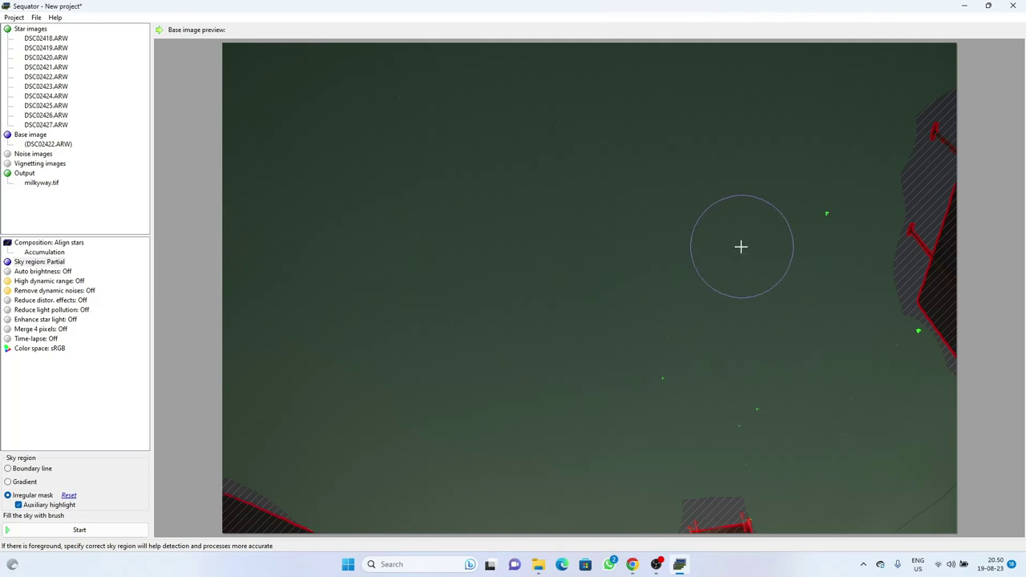
{"action": "scroll", "coordinate": [743, 248], "scroll_direction": "down", "scroll_amount": 3}
{"action": "mouse_move", "coordinate": [904, 164]}
{"action": "left_mouse_down"}
{"action": "mouse_move", "coordinate": [924, 193]}
{"action": "mouse_move", "coordinate": [931, 170]}
{"action": "mouse_move", "coordinate": [914, 165]}
{"action": "mouse_move", "coordinate": [901, 134]}
{"action": "mouse_move", "coordinate": [905, 105]}
{"action": "mouse_move", "coordinate": [933, 92]}
{"action": "mouse_move", "coordinate": [963, 99]}
{"action": "mouse_move", "coordinate": [880, 189]}
{"action": "mouse_move", "coordinate": [880, 246]}
{"action": "mouse_move", "coordinate": [895, 265]}
{"action": "mouse_move", "coordinate": [883, 313]}
{"action": "mouse_move", "coordinate": [960, 407]}
{"action": "left_mouse_up"}
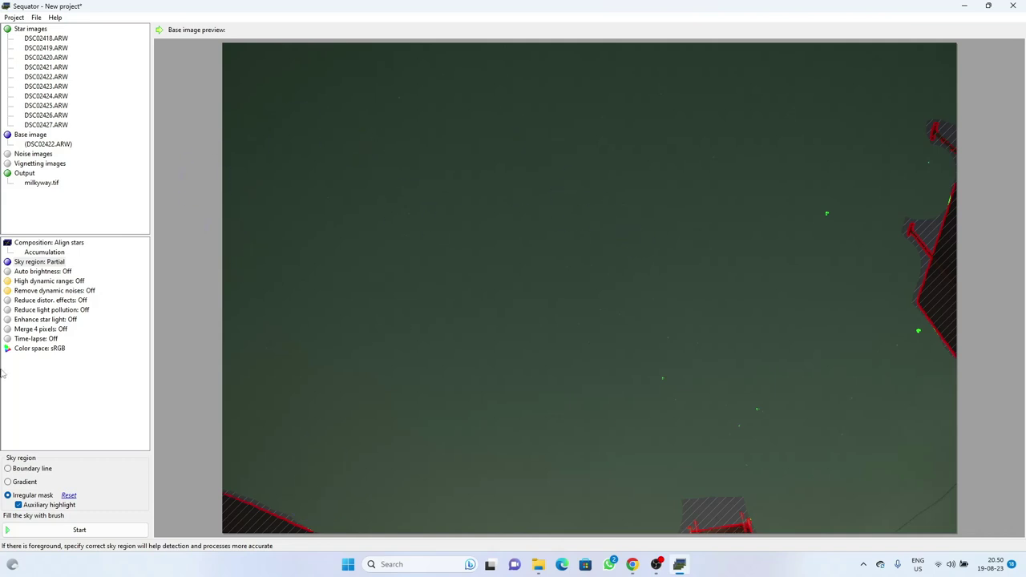
Turn on auto brightness, high dynamic range and removal of dynamic noises.
{"action": "left_click", "coordinate": [41, 271]}
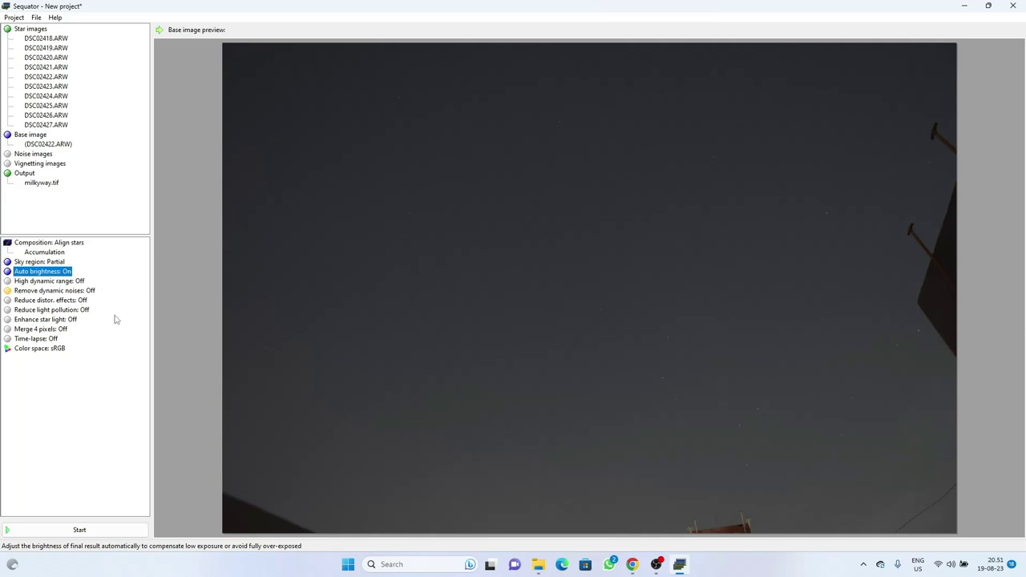
{"action": "left_click", "coordinate": [81, 282]}
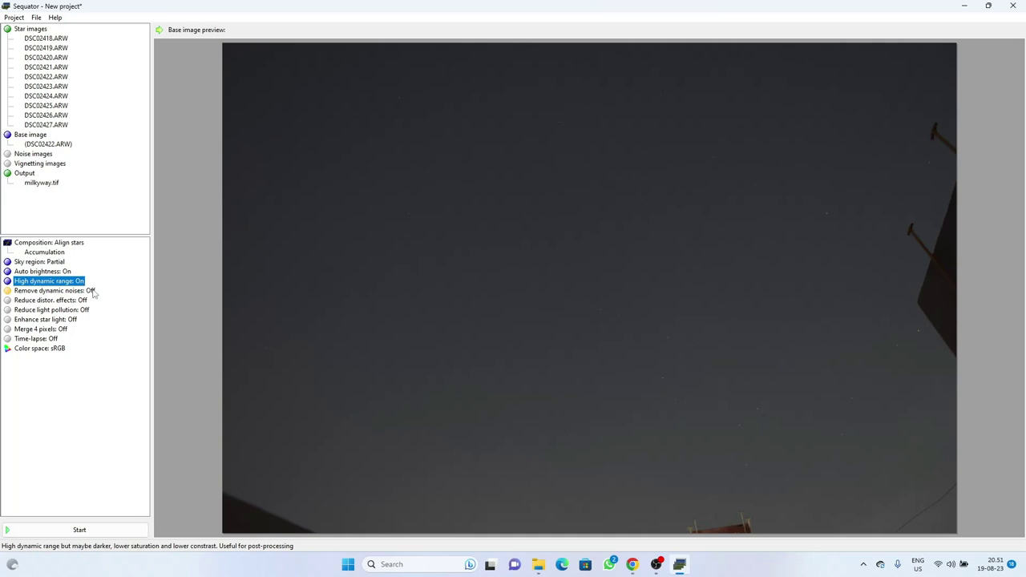
{"action": "left_click", "coordinate": [93, 292]}
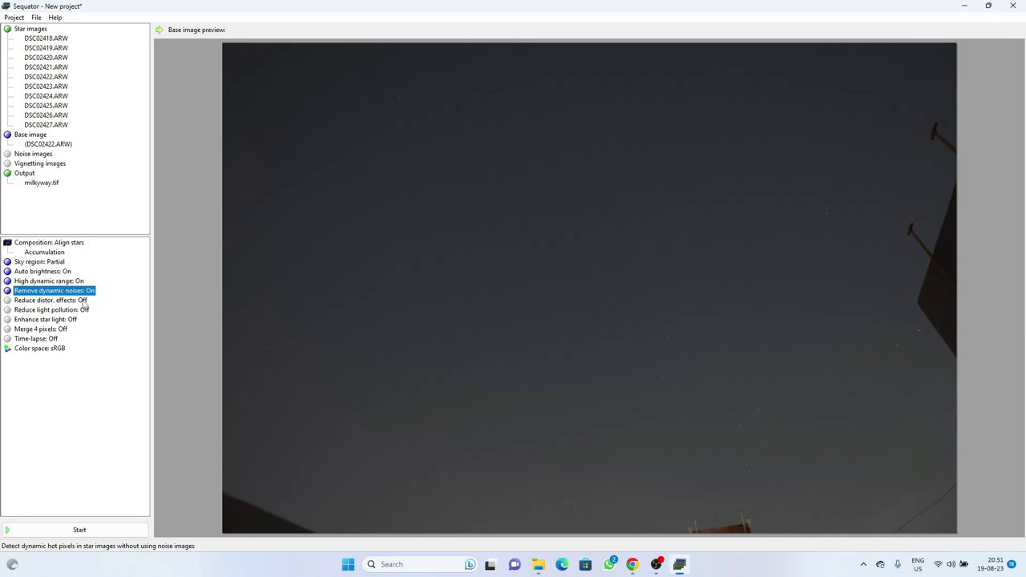
Set distortion effect reduction to Tele and light pollution reduction to Uneven at the strongest level.
{"action": "double_click", "coordinate": [83, 304]}
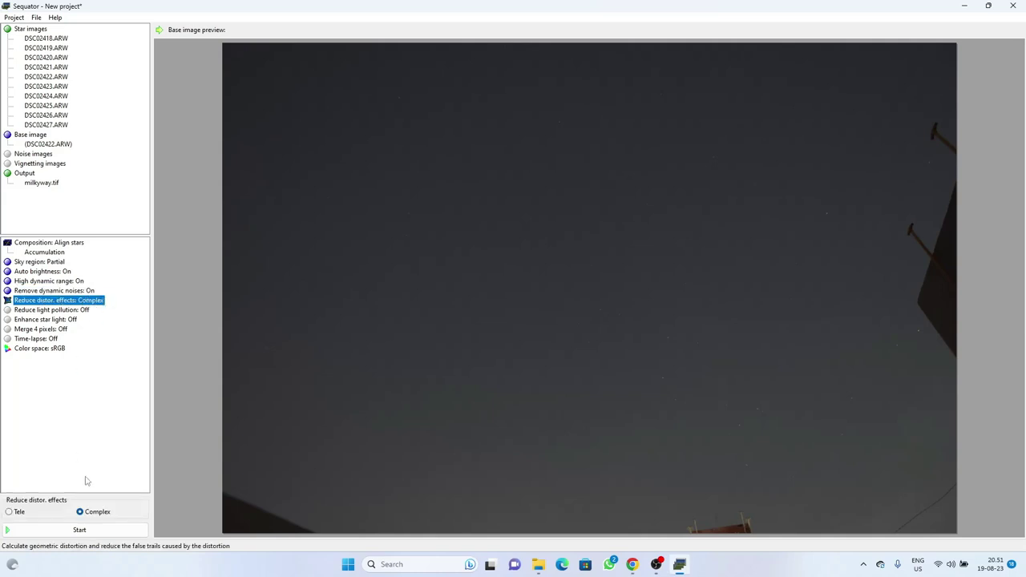
{"action": "left_click", "coordinate": [9, 513]}
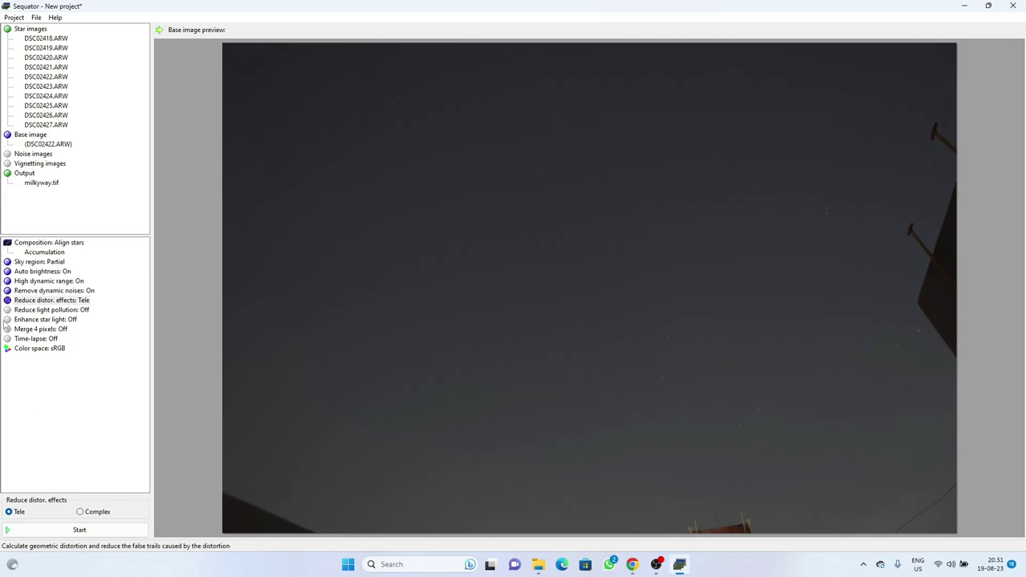
{"action": "left_click", "coordinate": [86, 312]}
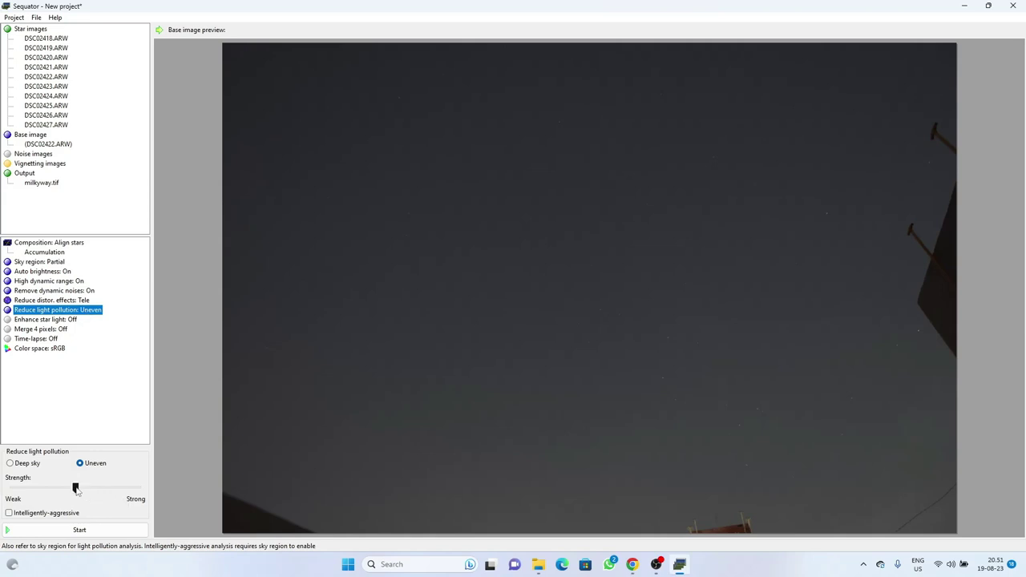
{"action": "left_click_drag", "start_coordinate": [76, 489], "coordinate": [149, 497]}
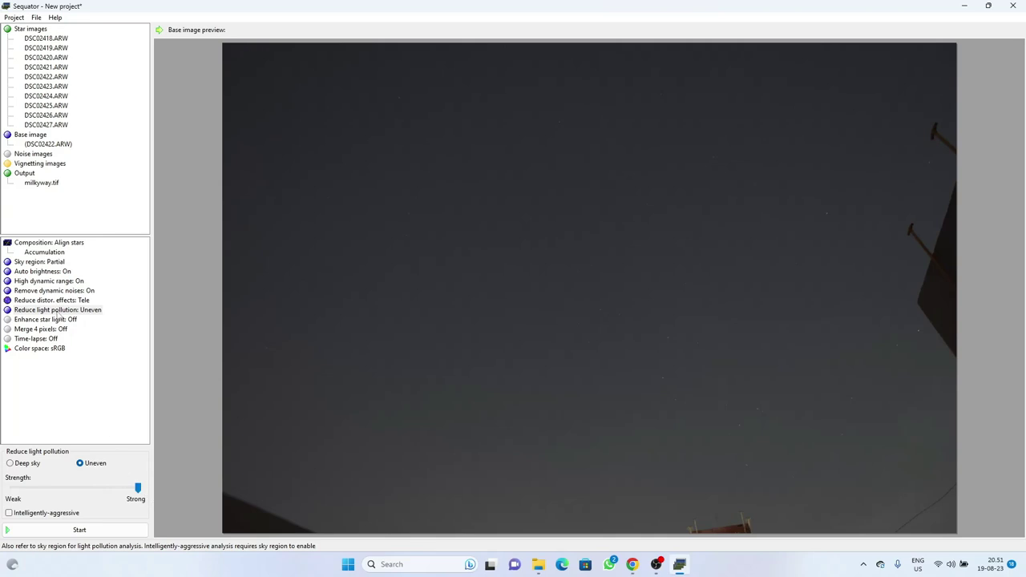
Turn on star light enhancement and run the stacking, closing the processing log once it finishes.
{"action": "left_click", "coordinate": [72, 320]}
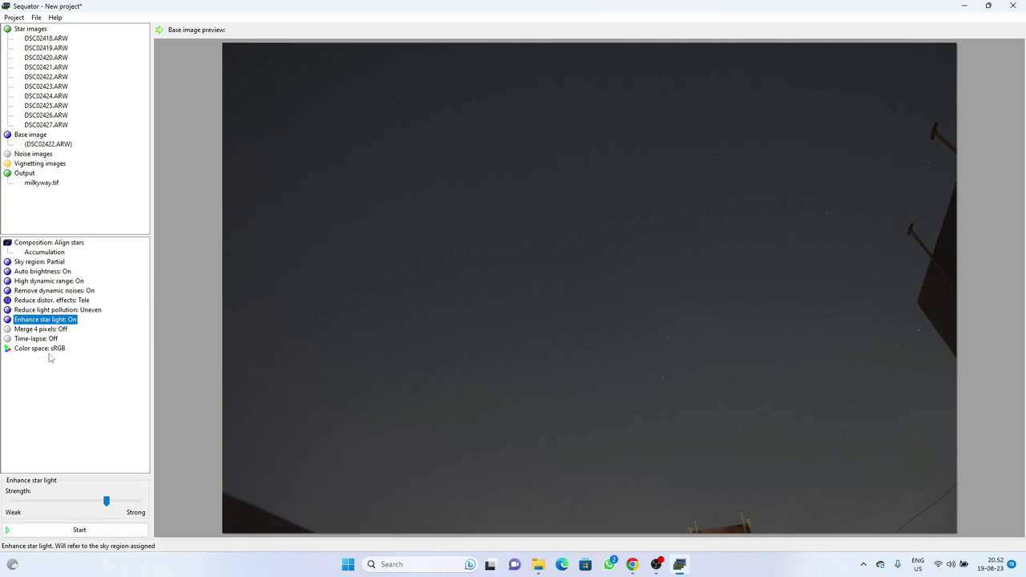
{"action": "left_click", "coordinate": [80, 531]}
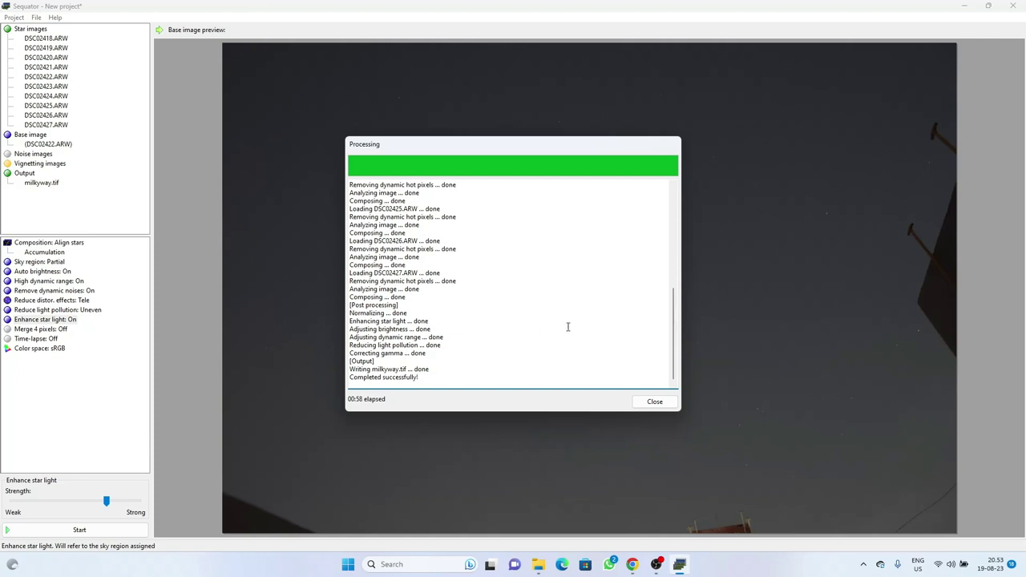
{"action": "left_click", "coordinate": [651, 401]}
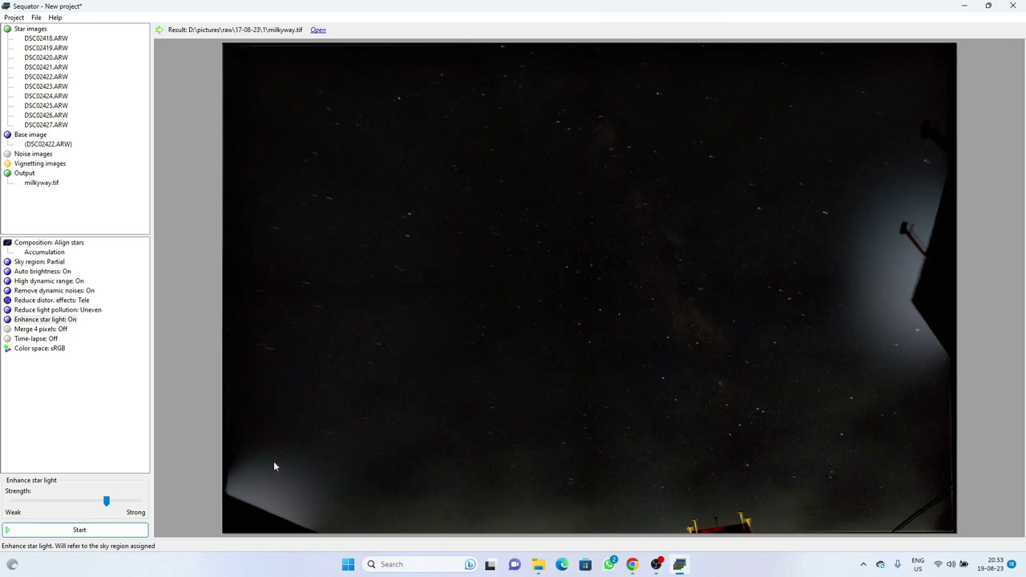
Turn off high dynamic range and rerun the stacking, overwriting the existing output file and closing the processing log once it finishes.
{"action": "left_click", "coordinate": [80, 281]}
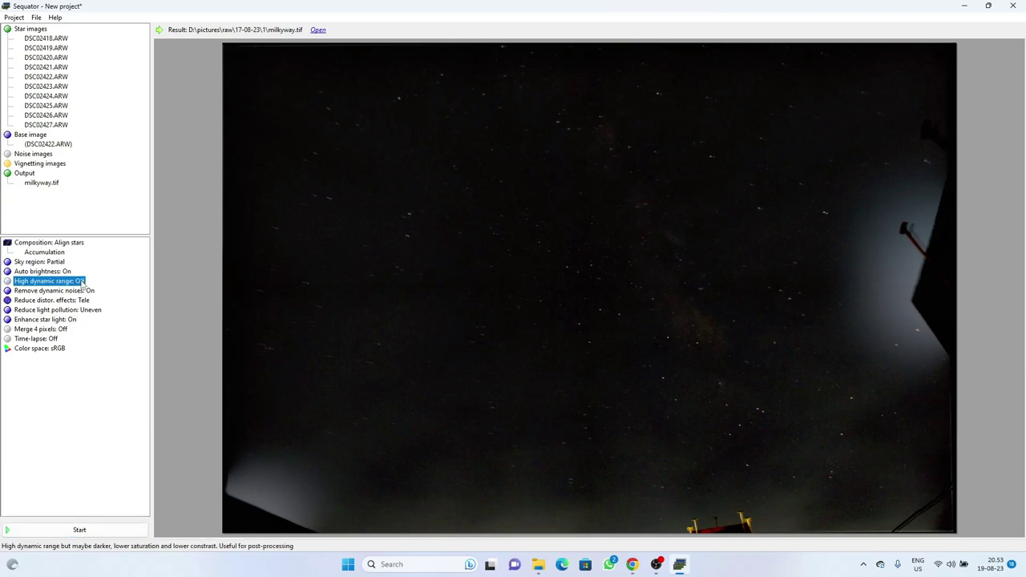
{"action": "left_click", "coordinate": [79, 530]}
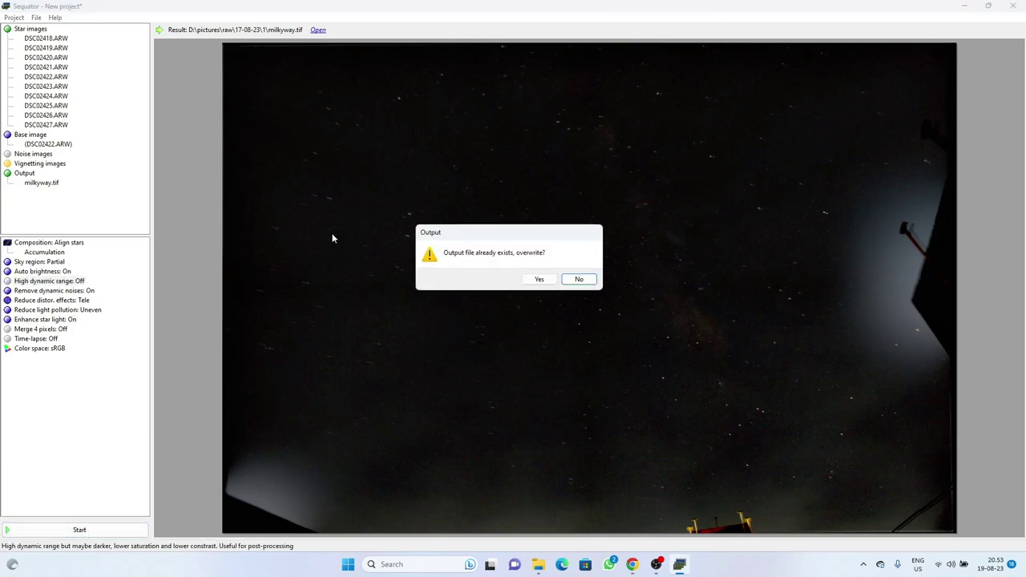
{"action": "left_click", "coordinate": [539, 279]}
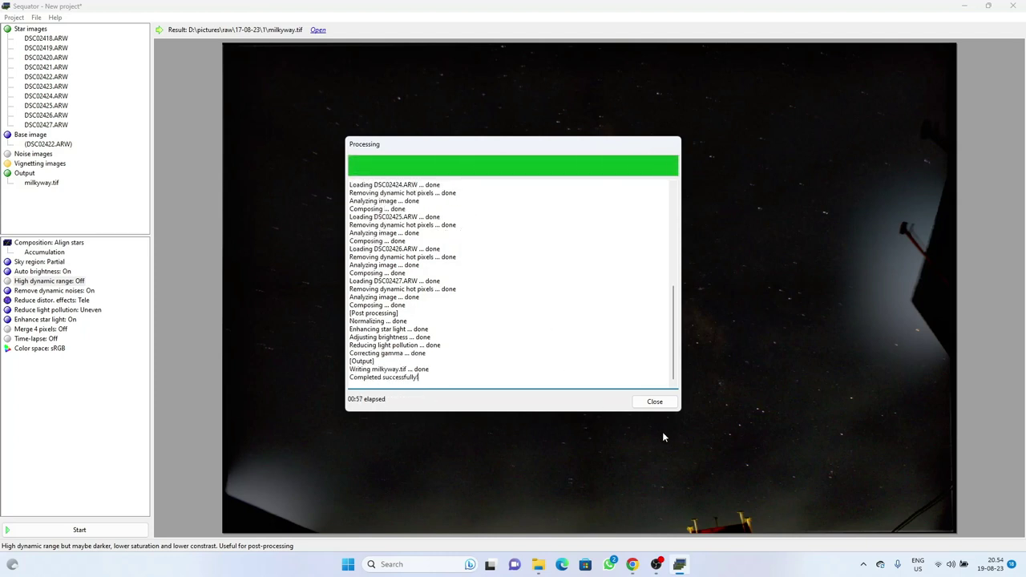
{"action": "left_click", "coordinate": [656, 403]}
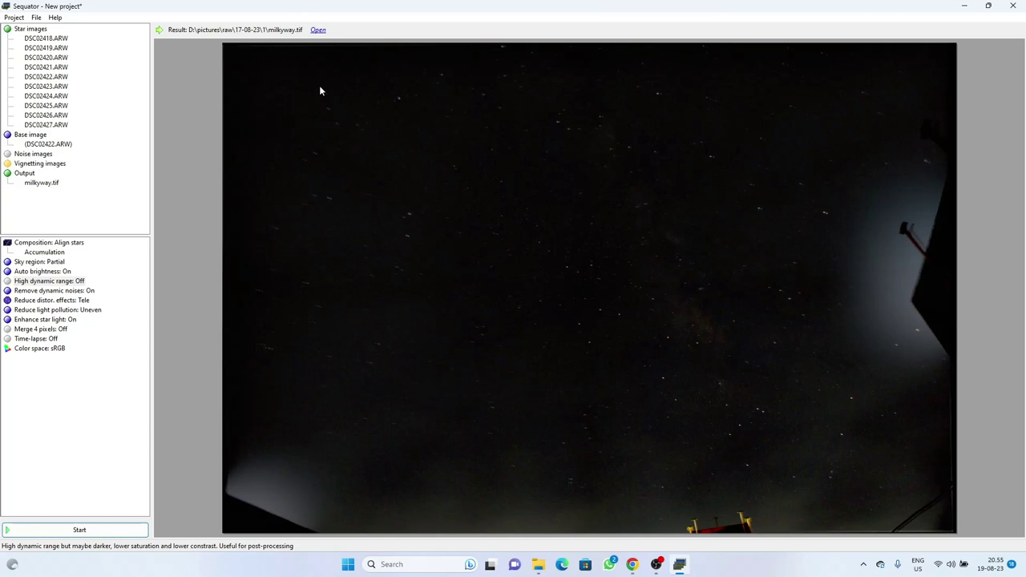
Open the stacked result milkyway.tif and send it to Adobe Photoshop 2023 for editing.
{"action": "left_click", "coordinate": [317, 31]}
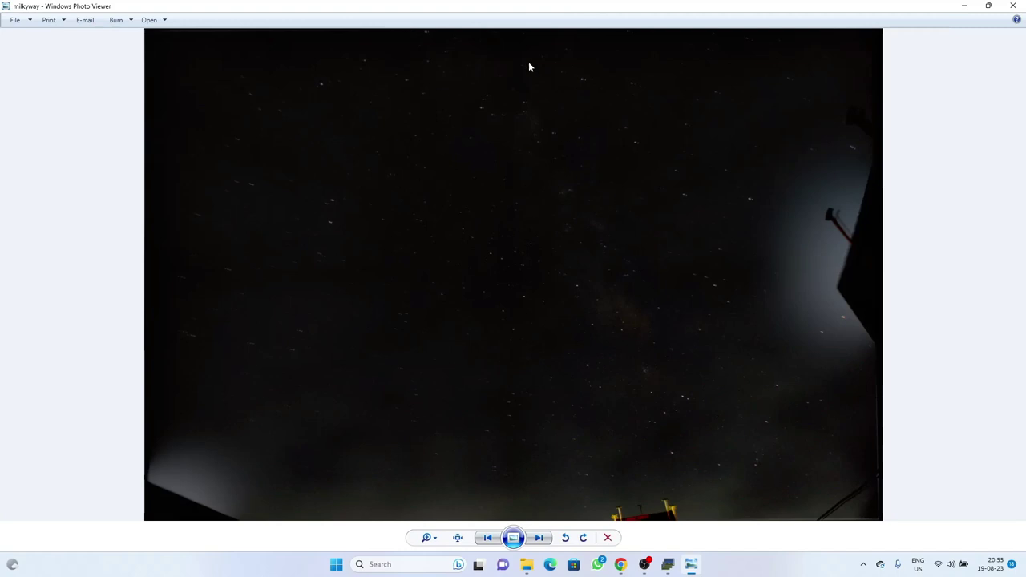
{"action": "right_click", "coordinate": [471, 120]}
{"action": "mouse_move", "coordinate": [574, 133]}
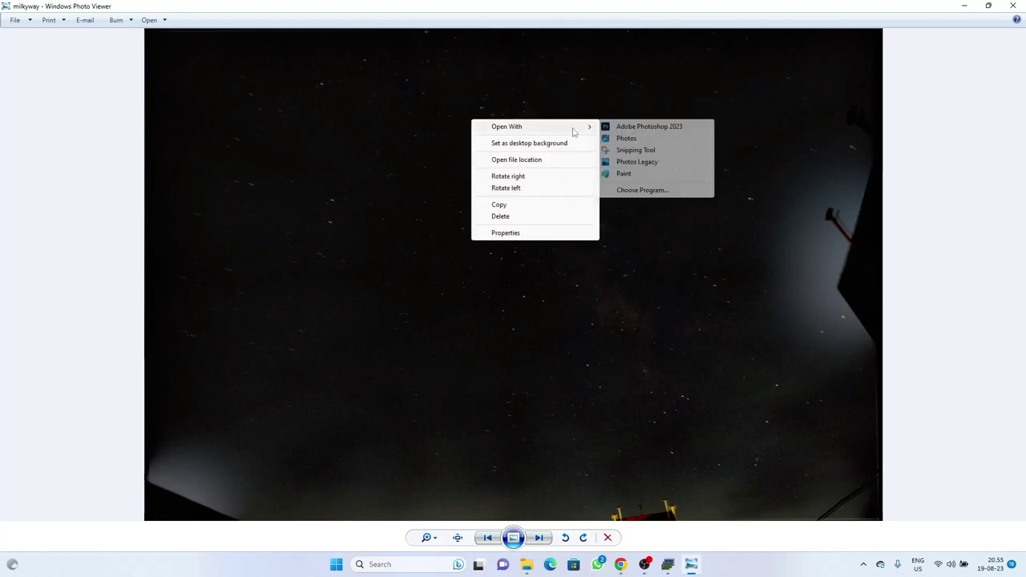
{"action": "left_click", "coordinate": [641, 127]}
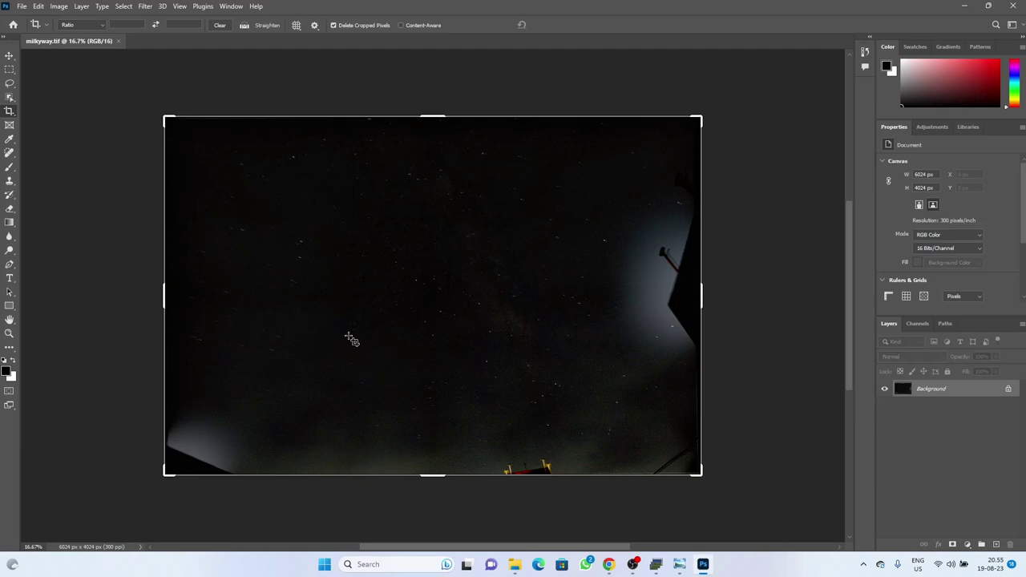
Crop the image to the Milky Way area, about 2988 by 3520 px, leaving out the buildings and glowing edges.
{"action": "left_click_drag", "start_coordinate": [164, 297], "coordinate": [247, 298]}
{"action": "left_click_drag", "start_coordinate": [615, 298], "coordinate": [571, 297]}
{"action": "left_click_drag", "start_coordinate": [433, 475], "coordinate": [437, 452]}
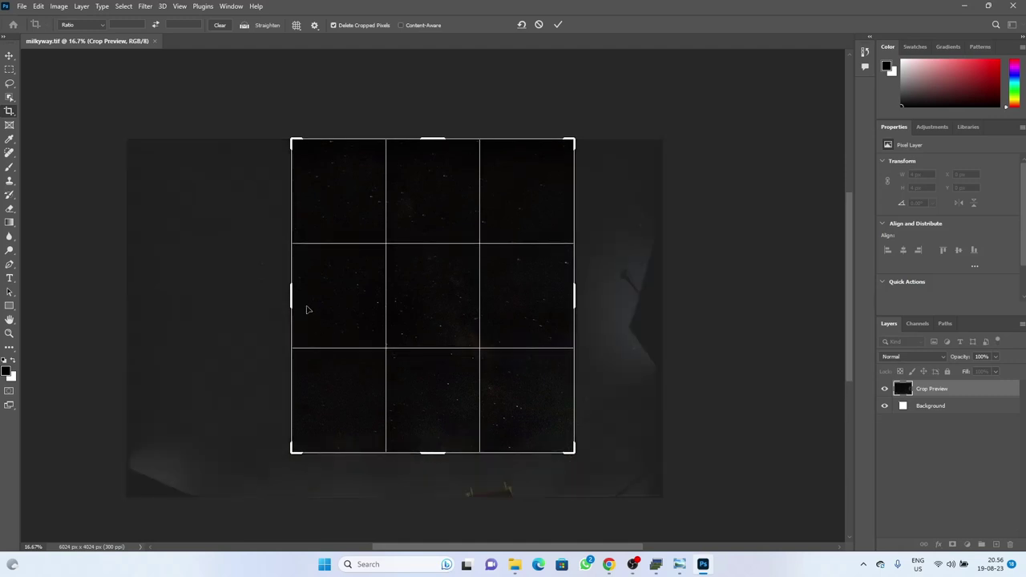
{"action": "left_click_drag", "start_coordinate": [295, 298], "coordinate": [302, 298]}
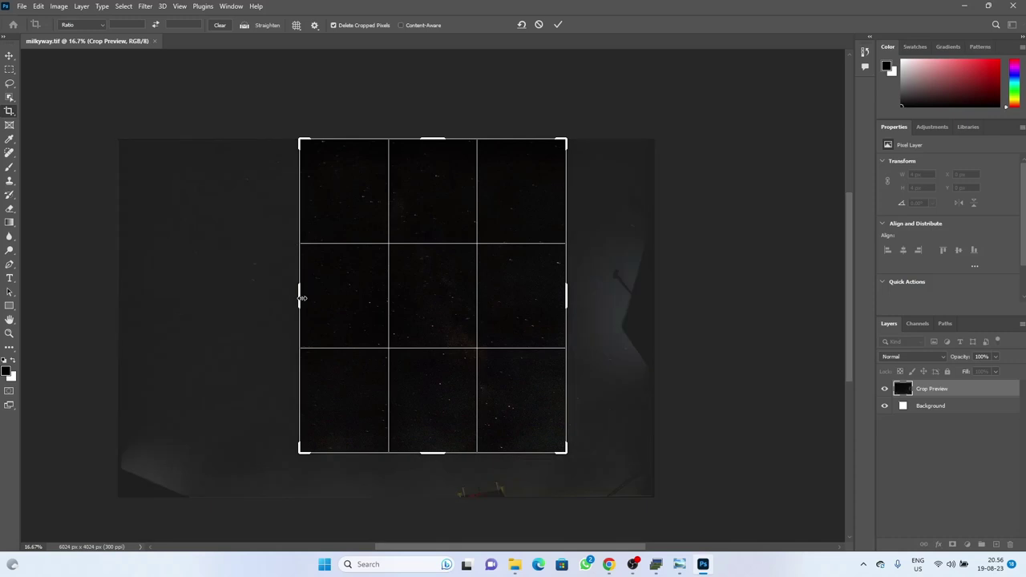
{"action": "key", "text": "Return"}
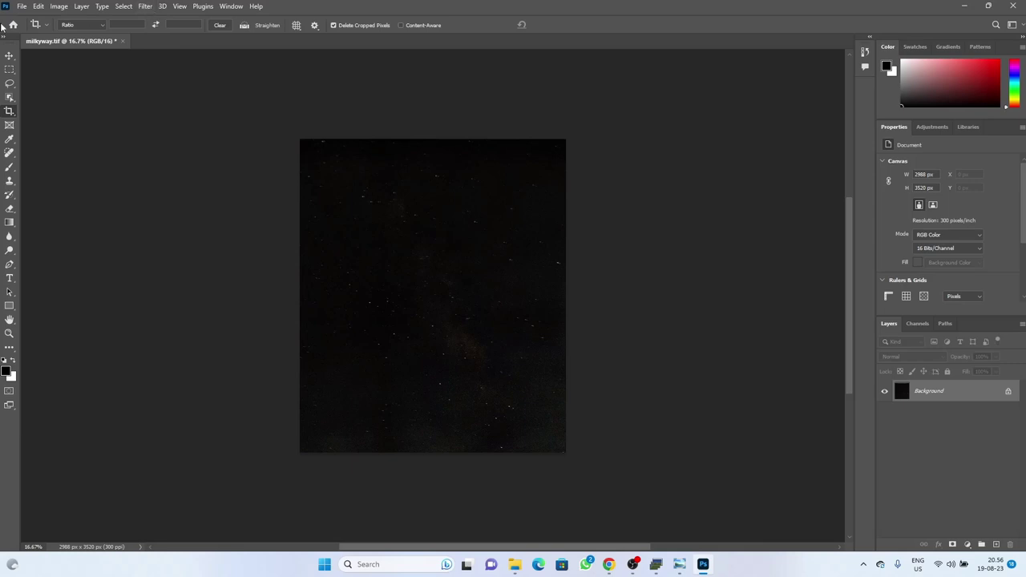
Open the image in the Camera Raw Filter, set contrast to -9 and raise shadows and blacks to +100.
{"action": "left_click", "coordinate": [147, 6]}
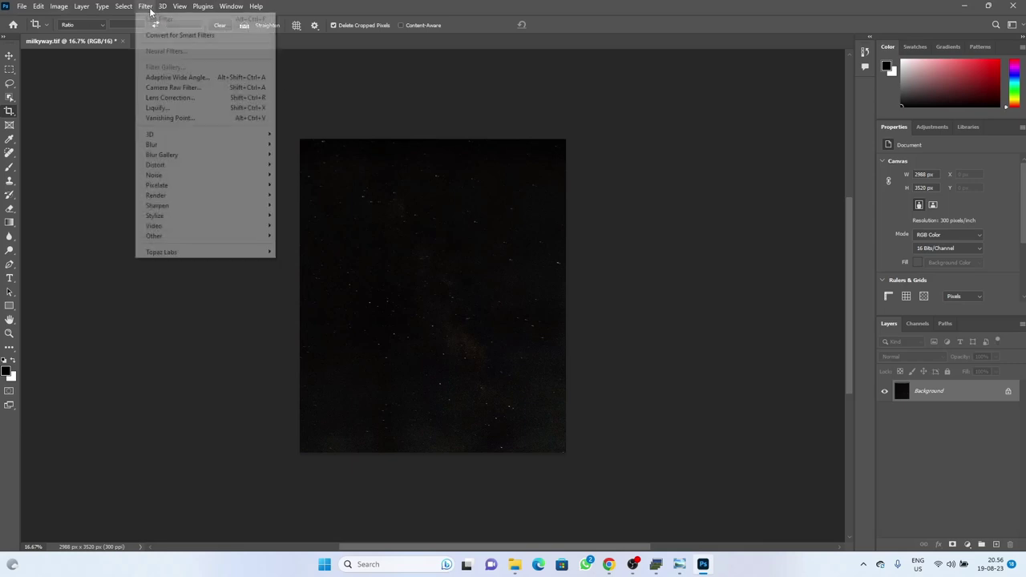
{"action": "left_click", "coordinate": [207, 90]}
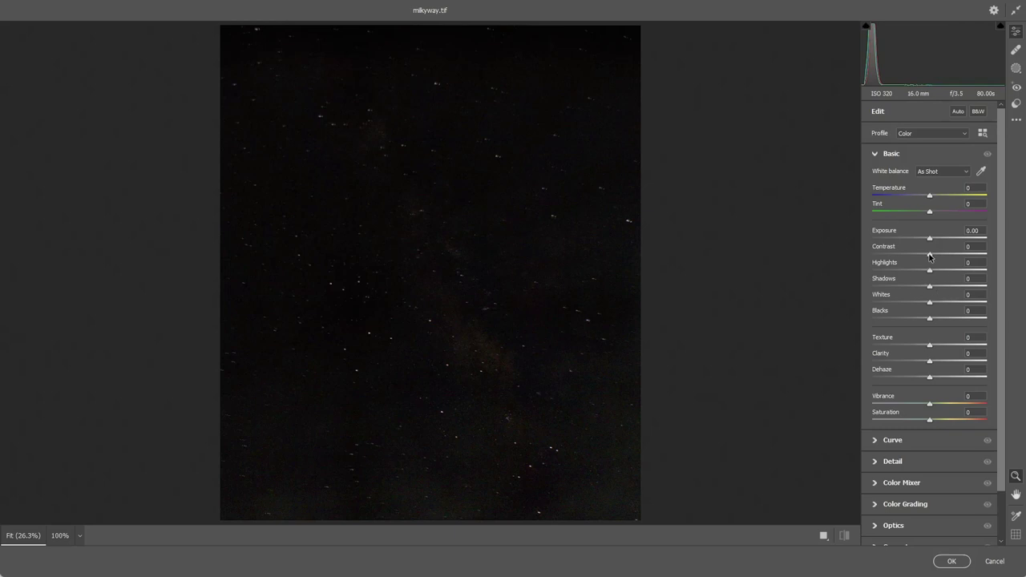
{"action": "left_click_drag", "start_coordinate": [930, 255], "coordinate": [897, 255]}
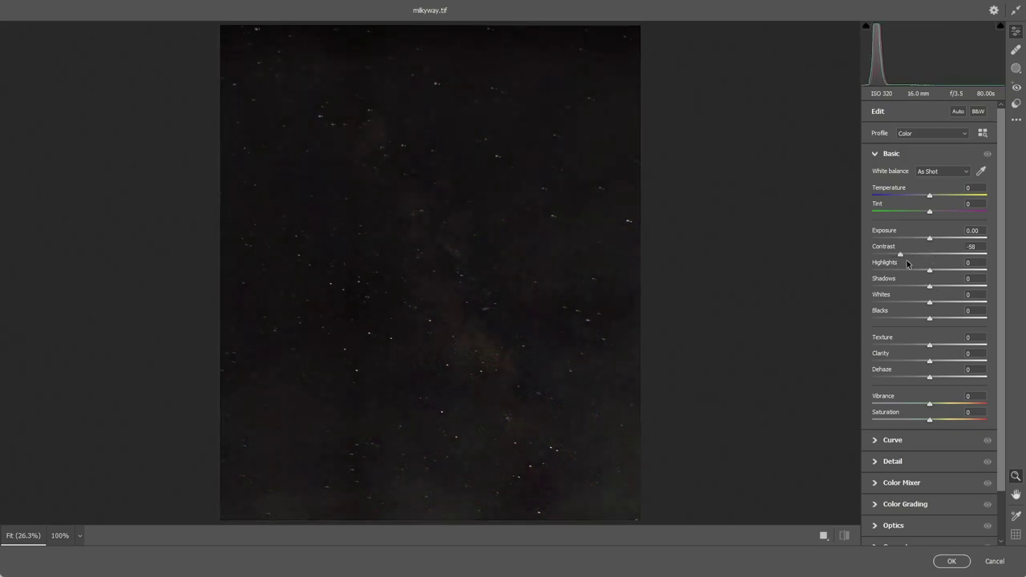
{"action": "left_click", "coordinate": [925, 255]}
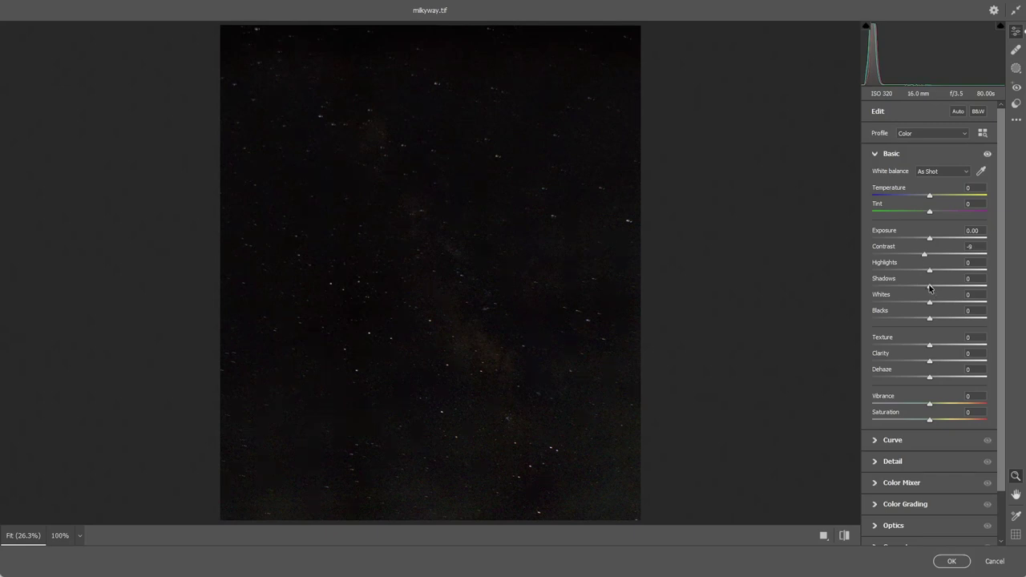
{"action": "left_click_drag", "start_coordinate": [930, 287], "coordinate": [1012, 299]}
{"action": "left_click_drag", "start_coordinate": [930, 321], "coordinate": [988, 319]}
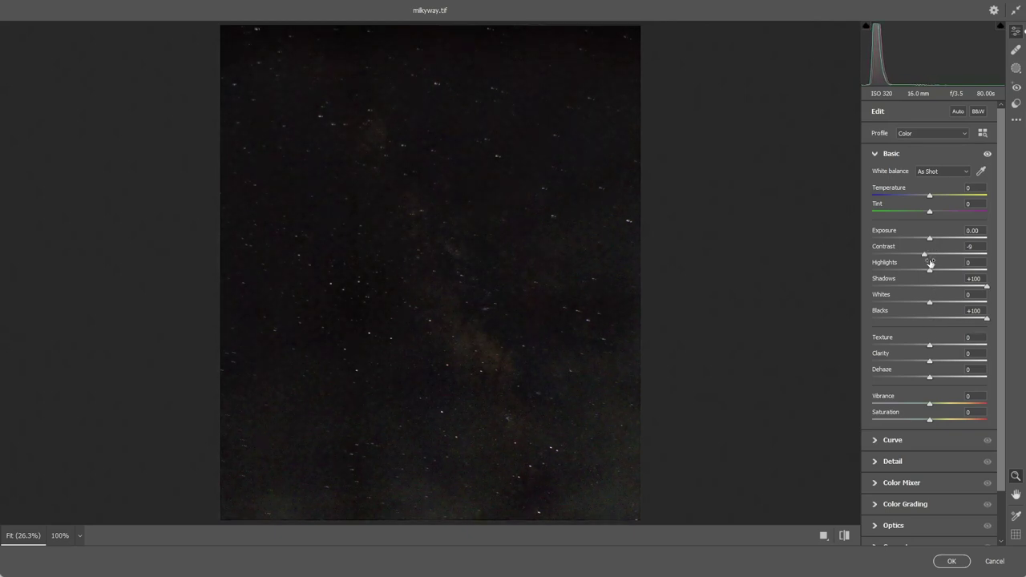
Set highlights to +82, contrast to 0 and saturation to +65.
{"action": "left_click_drag", "start_coordinate": [930, 273], "coordinate": [977, 273]}
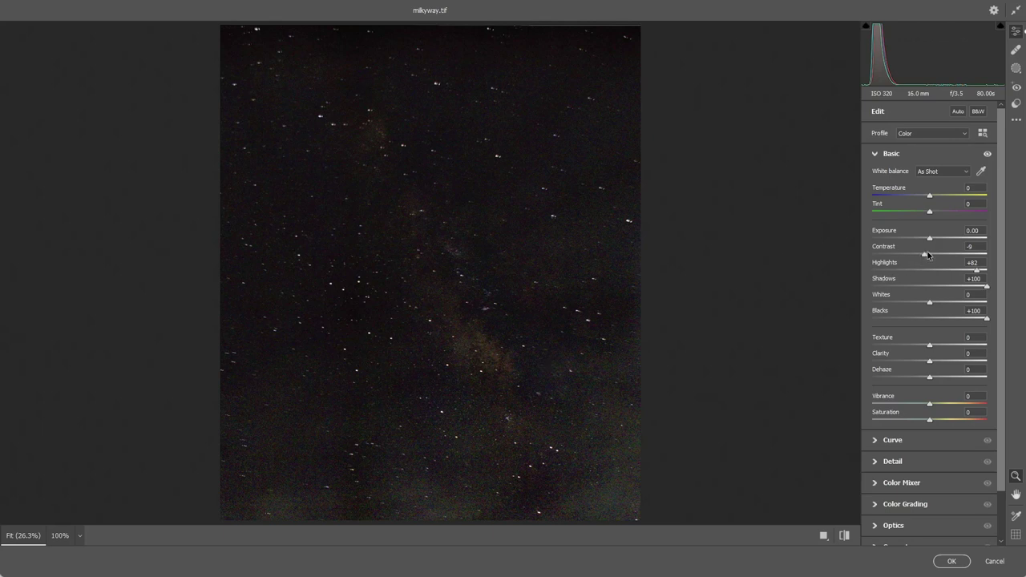
{"action": "mouse_move", "coordinate": [926, 256]}
{"action": "left_mouse_down"}
{"action": "mouse_move", "coordinate": [954, 255]}
{"action": "mouse_move", "coordinate": [928, 256]}
{"action": "left_mouse_up"}
{"action": "left_click_drag", "start_coordinate": [930, 420], "coordinate": [968, 422]}
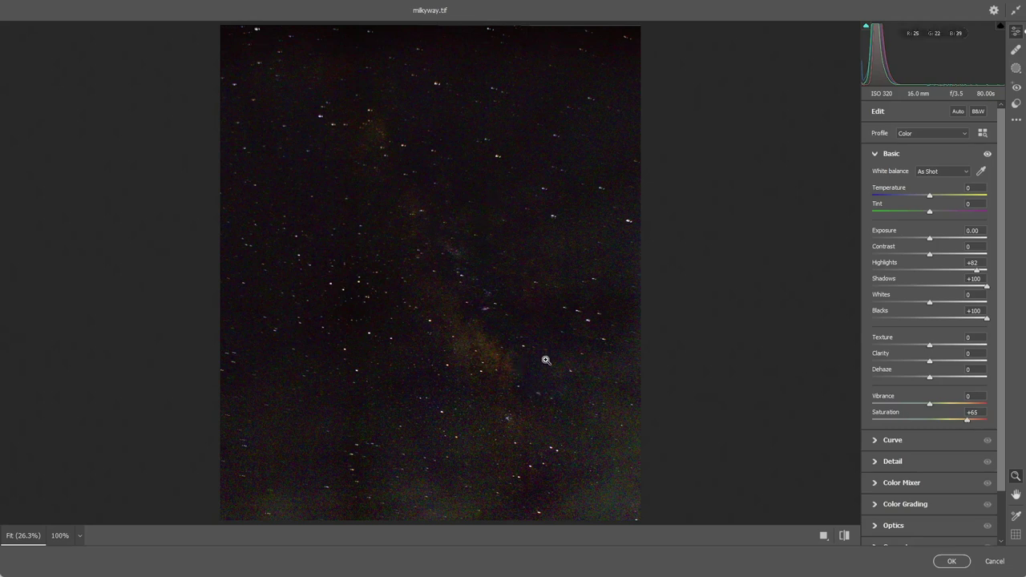
Raise the Color Mixer luminance of yellows to +100 and of oranges to +60.
{"action": "left_click", "coordinate": [935, 486]}
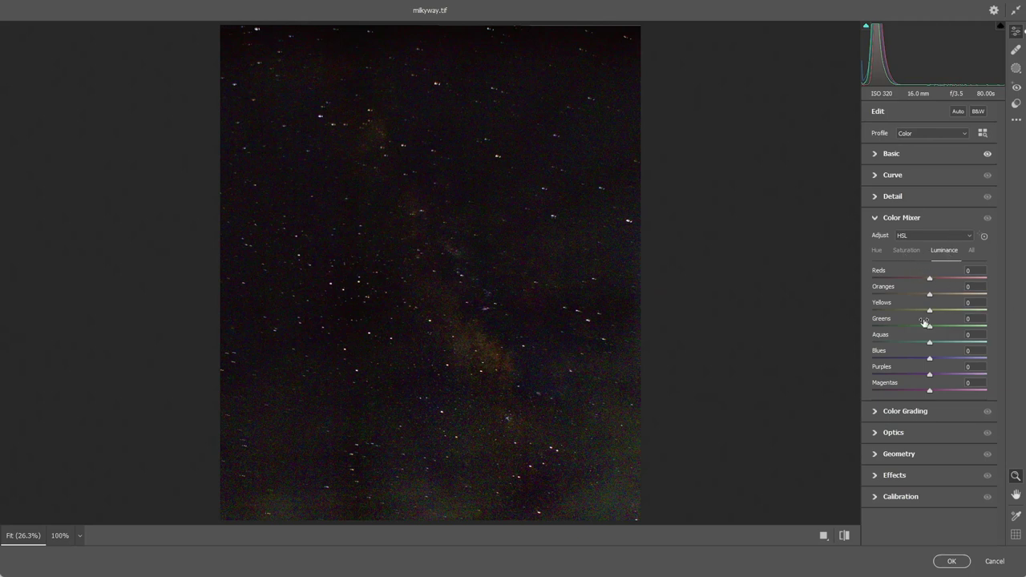
{"action": "left_click_drag", "start_coordinate": [931, 314], "coordinate": [989, 314]}
{"action": "left_click_drag", "start_coordinate": [928, 294], "coordinate": [964, 300]}
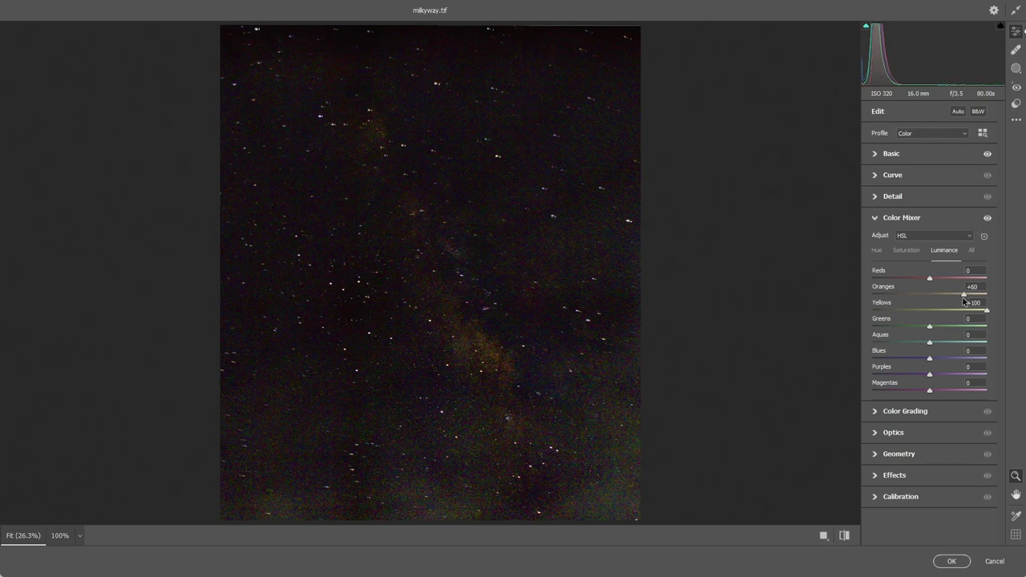
Set the Color Mixer saturation of yellows to +52, oranges to +12 and purples to -24.
{"action": "left_click", "coordinate": [903, 251]}
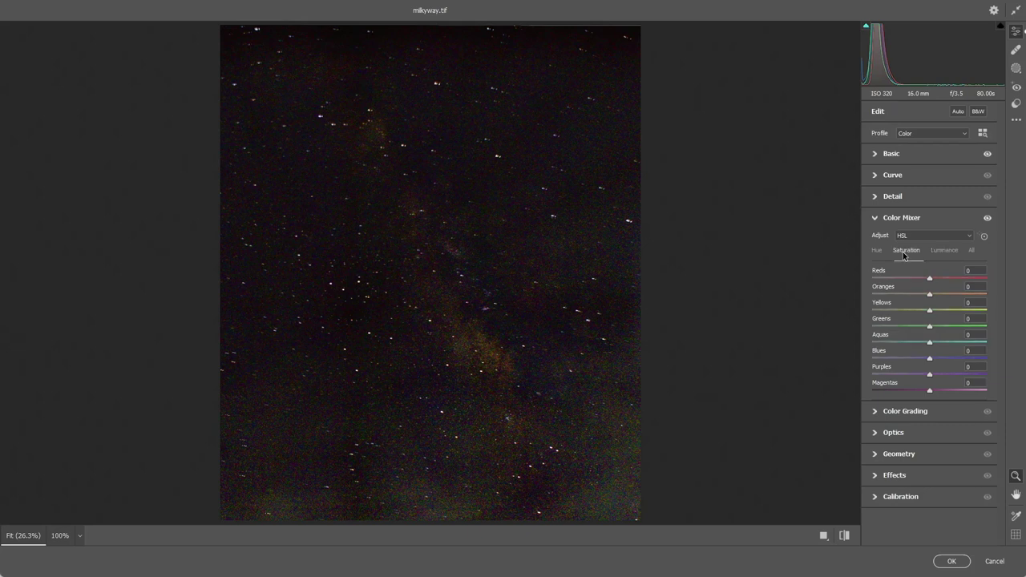
{"action": "left_click_drag", "start_coordinate": [931, 312], "coordinate": [960, 320]}
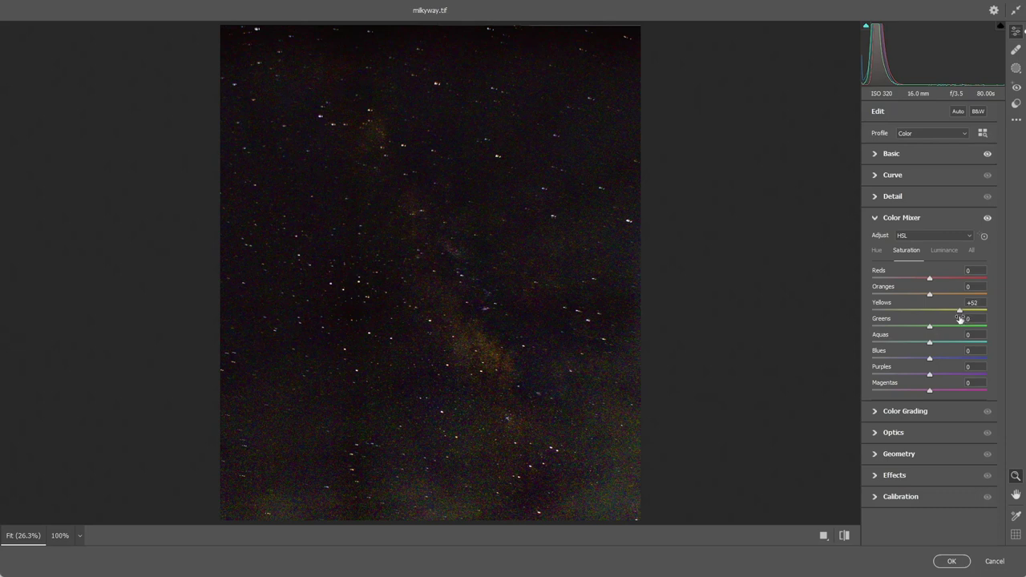
{"action": "left_click", "coordinate": [933, 297]}
{"action": "mouse_move", "coordinate": [931, 378]}
{"action": "left_mouse_down"}
{"action": "mouse_move", "coordinate": [896, 378]}
{"action": "mouse_move", "coordinate": [916, 377]}
{"action": "left_mouse_up"}
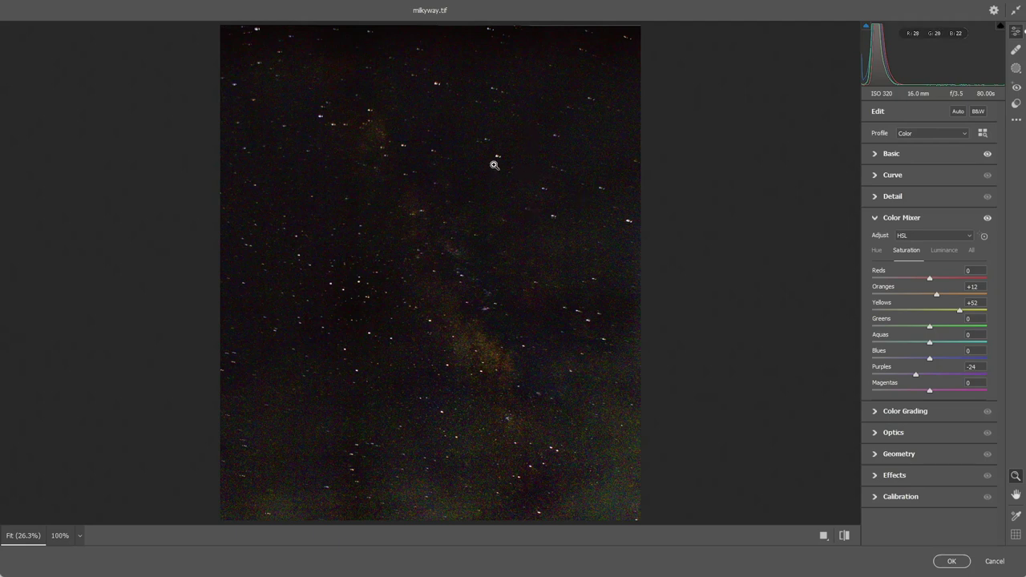
Create a new brush mask with blacks at -93 and a brush size of 33.
{"action": "mouse_move", "coordinate": [505, 157]}
{"action": "left_mouse_down"}
{"action": "mouse_move", "coordinate": [607, 183]}
{"action": "mouse_move", "coordinate": [493, 156]}
{"action": "left_mouse_up"}
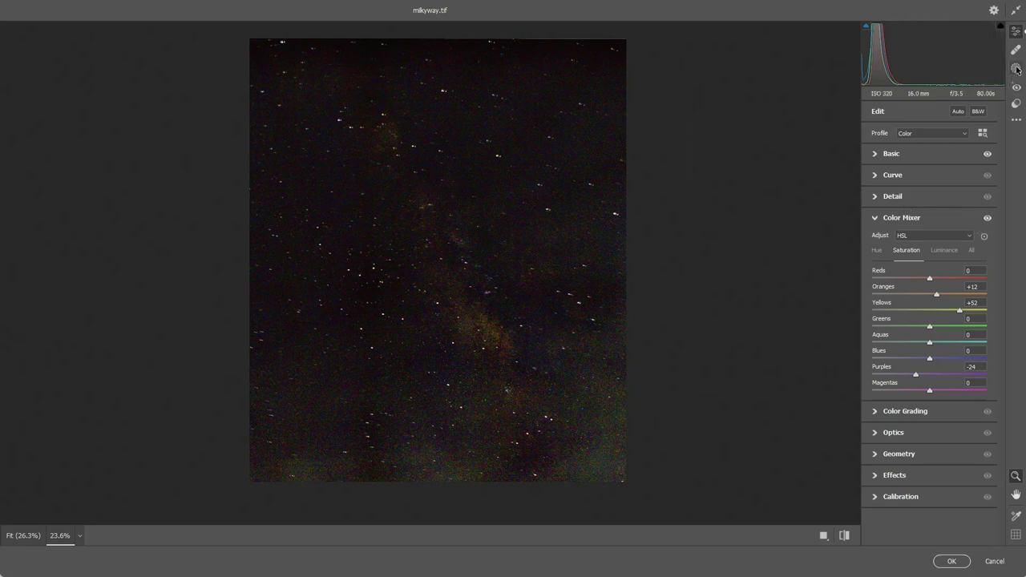
{"action": "left_click", "coordinate": [1017, 70]}
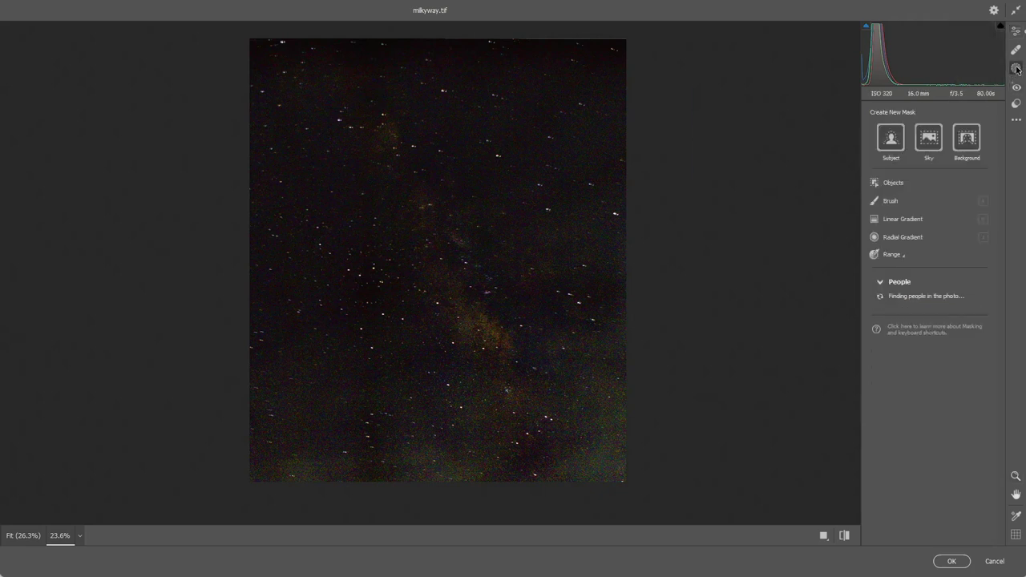
{"action": "left_click", "coordinate": [886, 202]}
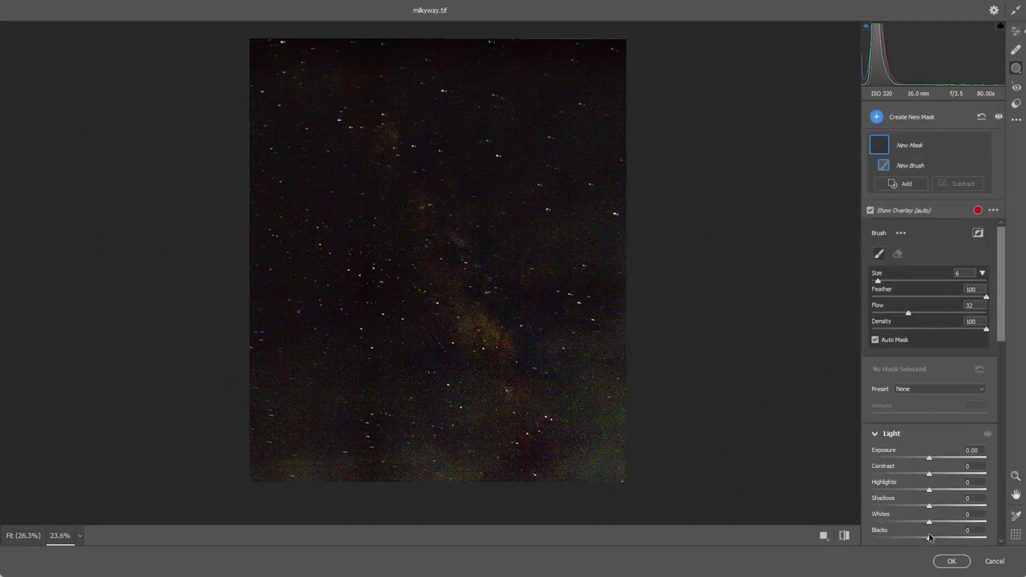
{"action": "left_click_drag", "start_coordinate": [929, 541], "coordinate": [876, 543]}
{"action": "scroll", "coordinate": [515, 165], "scroll_direction": "right", "scroll_amount": 5}
{"action": "scroll", "coordinate": [516, 165], "scroll_direction": "left", "scroll_amount": 7}
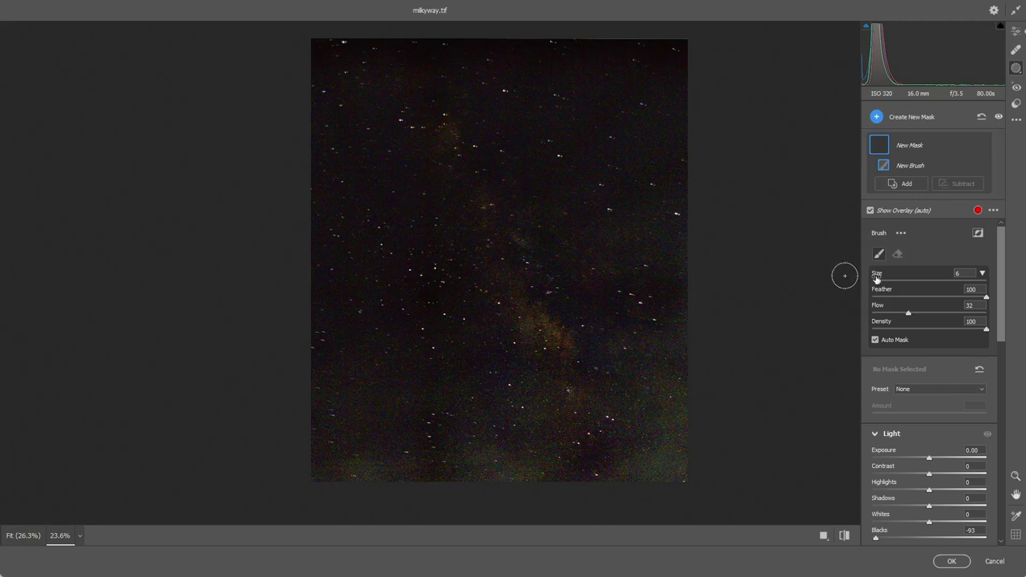
{"action": "left_click_drag", "start_coordinate": [877, 280], "coordinate": [910, 280]}
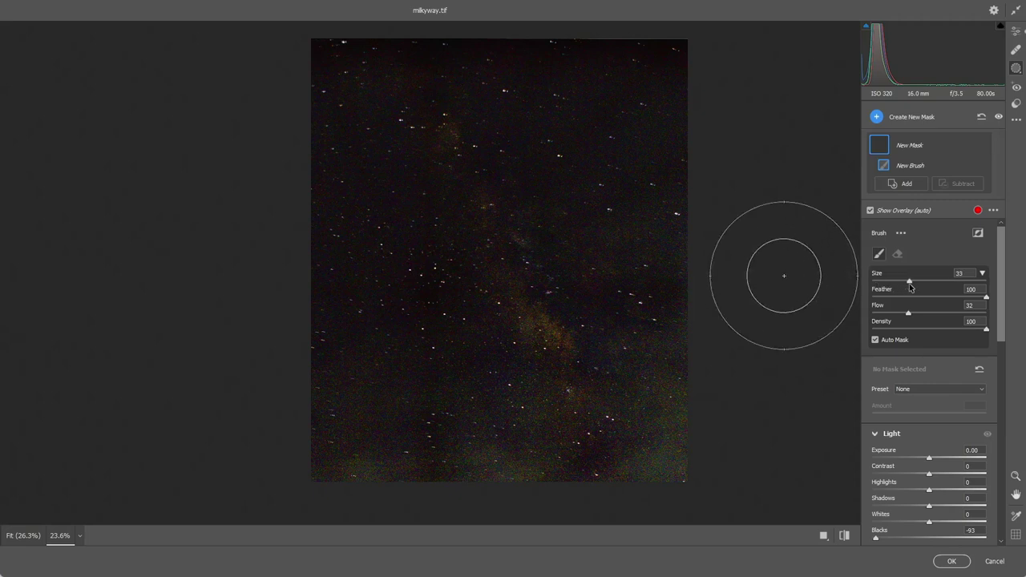
Paint the darkening mask over the sky on both sides of the Milky Way, raising brush flow to 51 and then 64, and apply the filter.
{"action": "mouse_move", "coordinate": [556, 58]}
{"action": "left_mouse_down"}
{"action": "mouse_move", "coordinate": [633, 164]}
{"action": "mouse_move", "coordinate": [603, 61]}
{"action": "mouse_move", "coordinate": [609, 108]}
{"action": "left_mouse_up"}
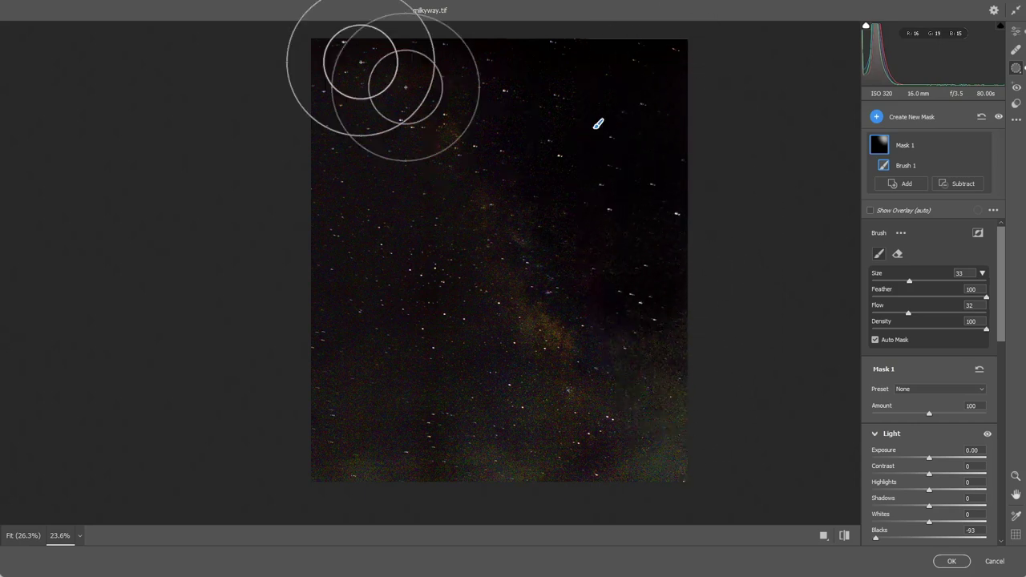
{"action": "mouse_move", "coordinate": [396, 251]}
{"action": "left_mouse_down"}
{"action": "mouse_move", "coordinate": [378, 271]}
{"action": "mouse_move", "coordinate": [360, 213]}
{"action": "mouse_move", "coordinate": [360, 360]}
{"action": "mouse_move", "coordinate": [338, 250]}
{"action": "mouse_move", "coordinate": [354, 291]}
{"action": "left_mouse_up"}
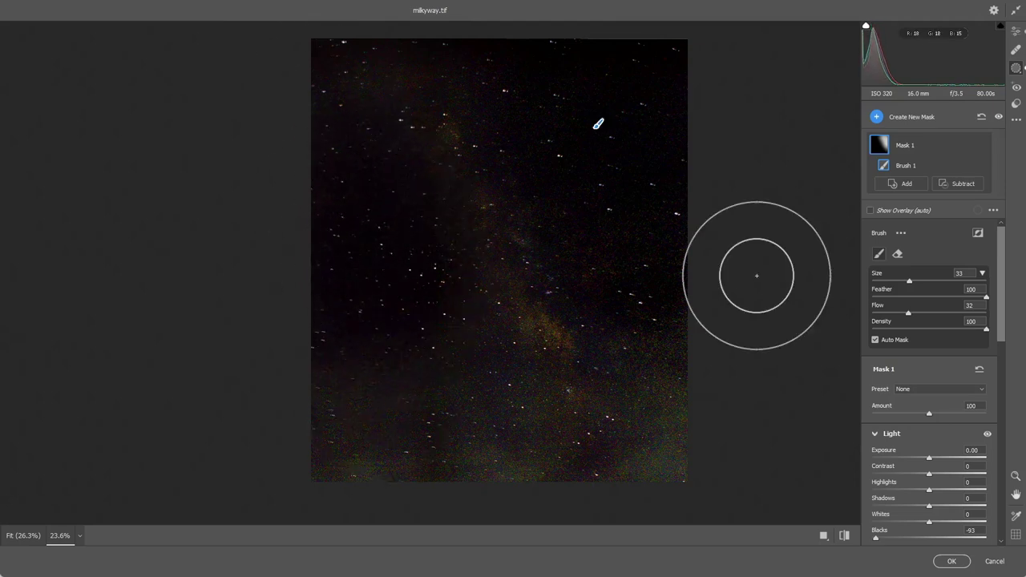
{"action": "left_click_drag", "start_coordinate": [910, 317], "coordinate": [931, 317]}
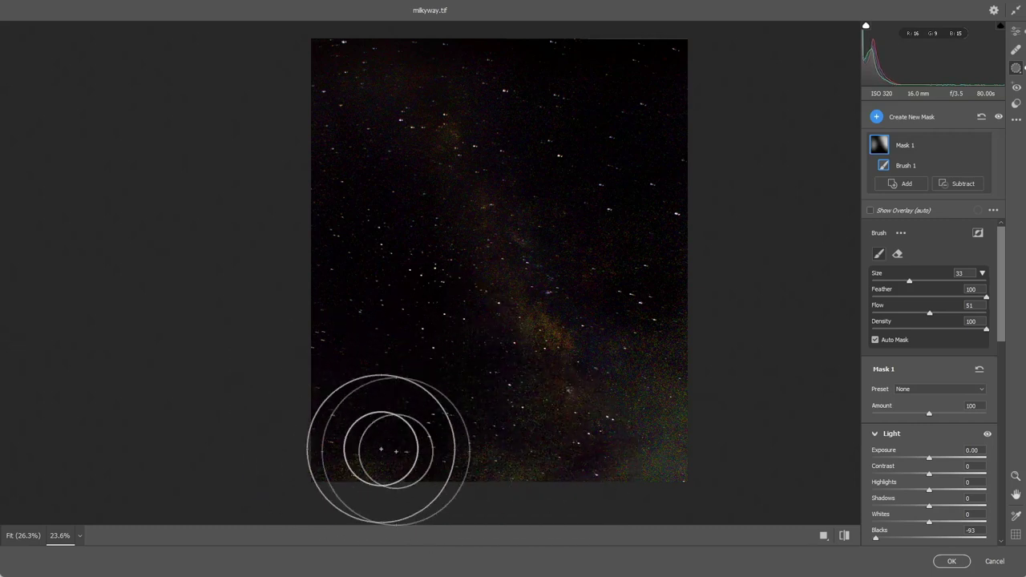
{"action": "left_click_drag", "start_coordinate": [293, 131], "coordinate": [525, 57]}
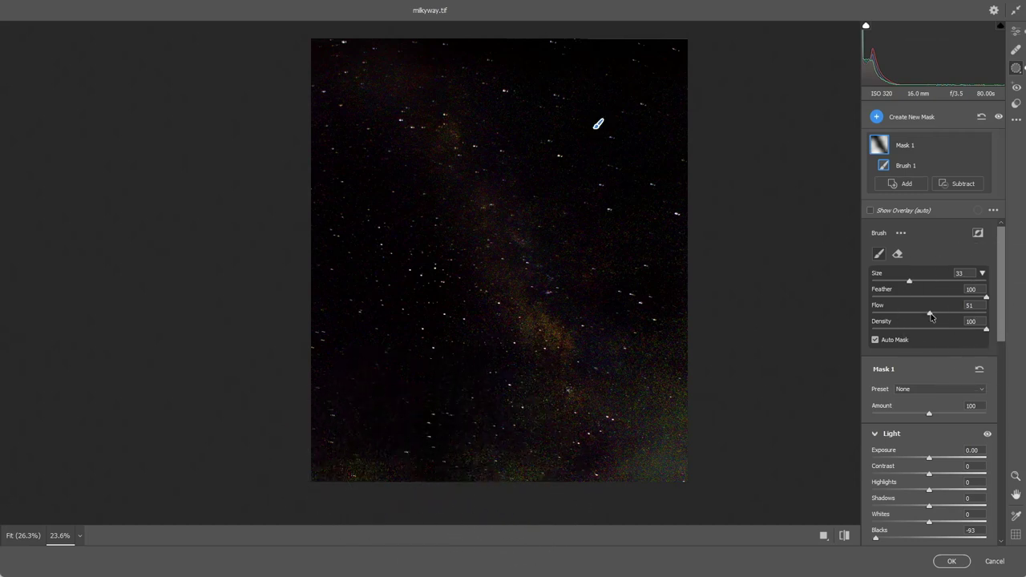
{"action": "left_click_drag", "start_coordinate": [931, 315], "coordinate": [946, 314]}
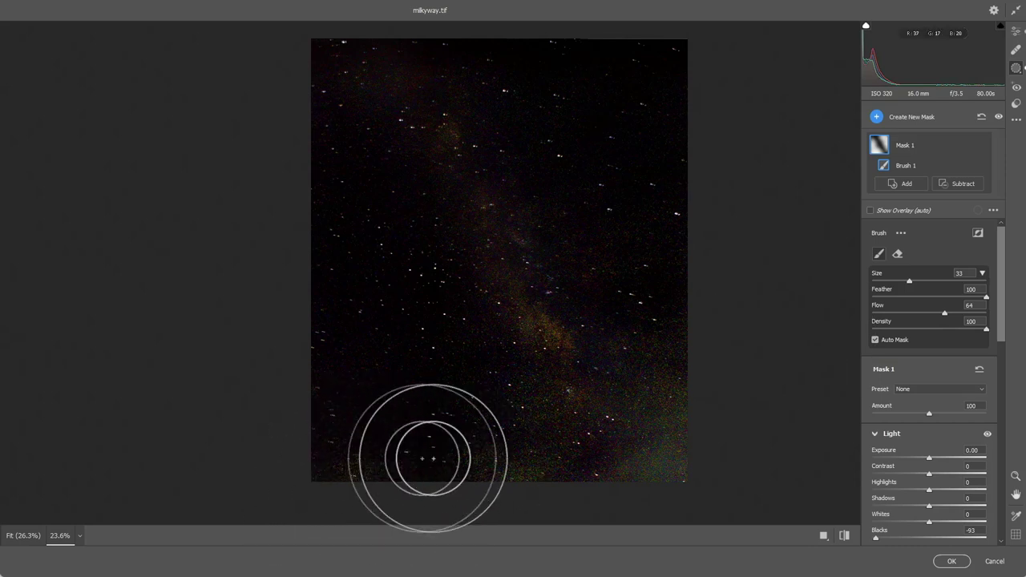
{"action": "mouse_move", "coordinate": [442, 458]}
{"action": "left_mouse_down"}
{"action": "mouse_move", "coordinate": [377, 469]}
{"action": "mouse_move", "coordinate": [412, 493]}
{"action": "mouse_move", "coordinate": [323, 417]}
{"action": "left_mouse_up"}
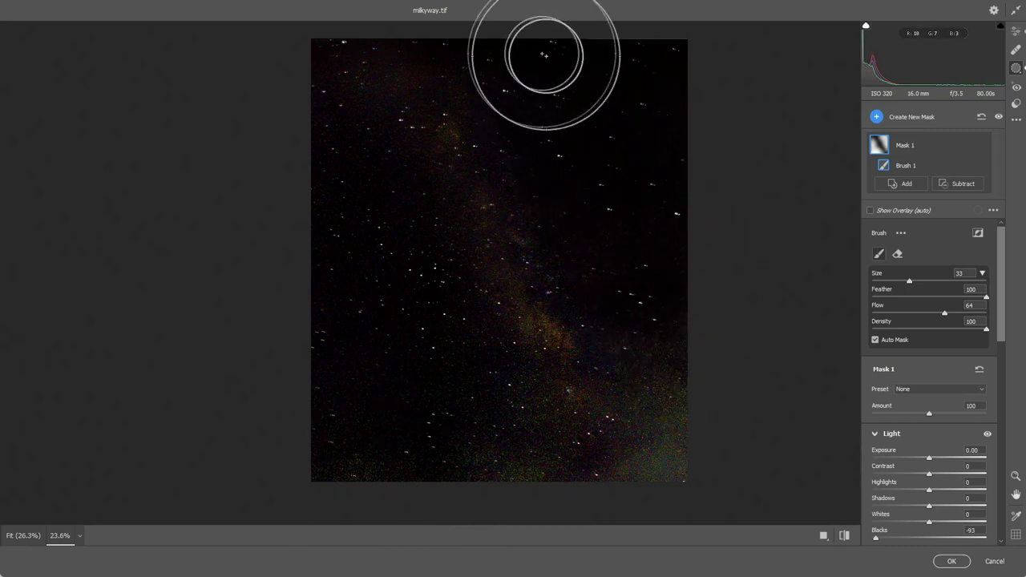
{"action": "left_click", "coordinate": [949, 562]}
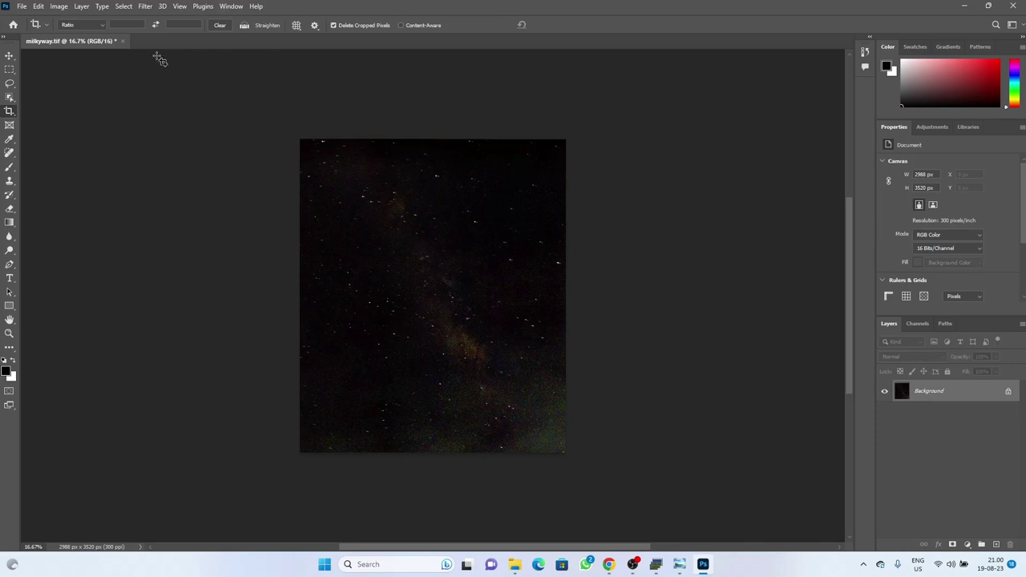
Denoise the image with Topaz DeNoise AI, comparing the Low Light and Severe Noise models and applying Low Light.
{"action": "left_click", "coordinate": [150, 8]}
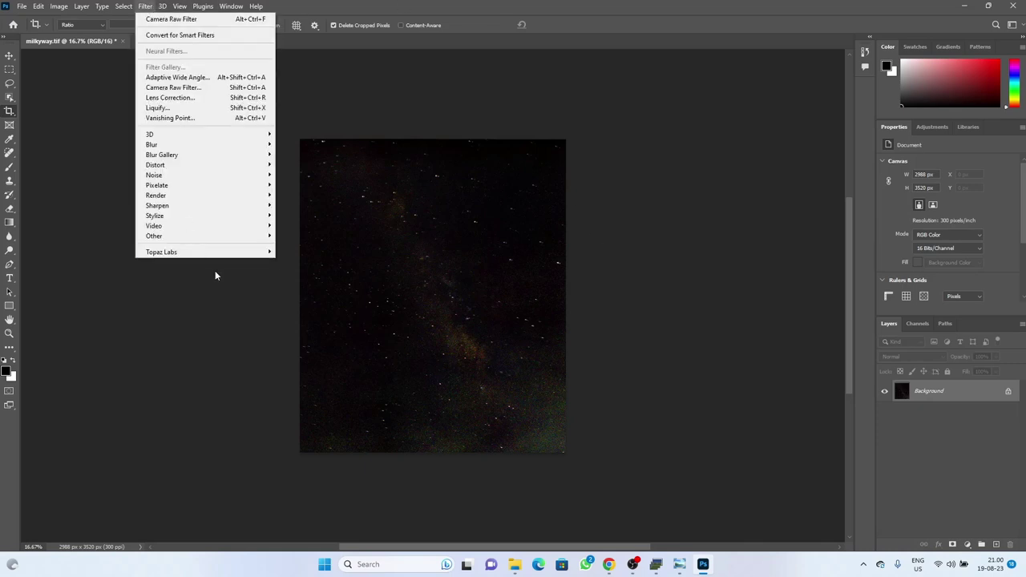
{"action": "mouse_move", "coordinate": [247, 256]}
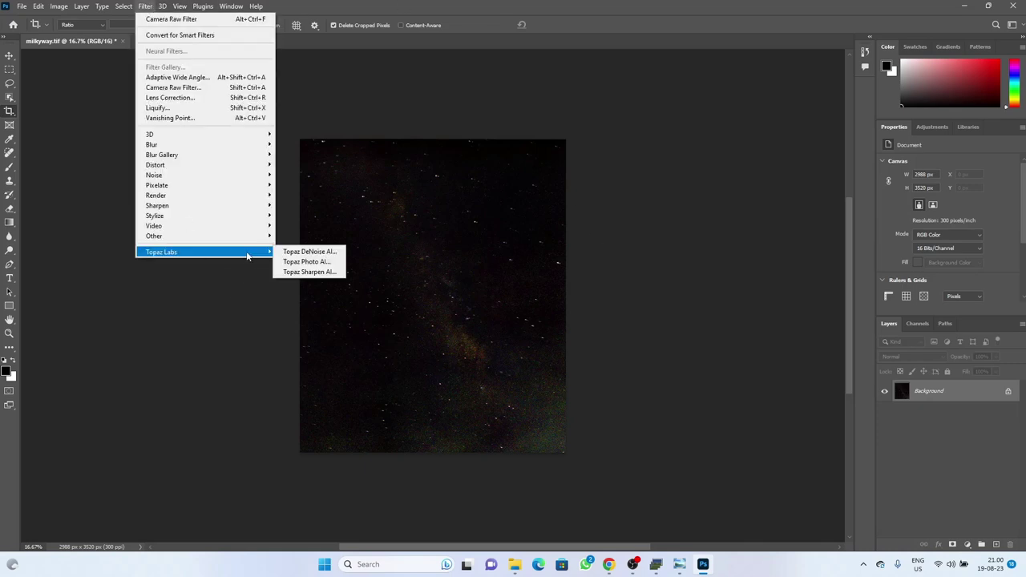
{"action": "left_click", "coordinate": [329, 253]}
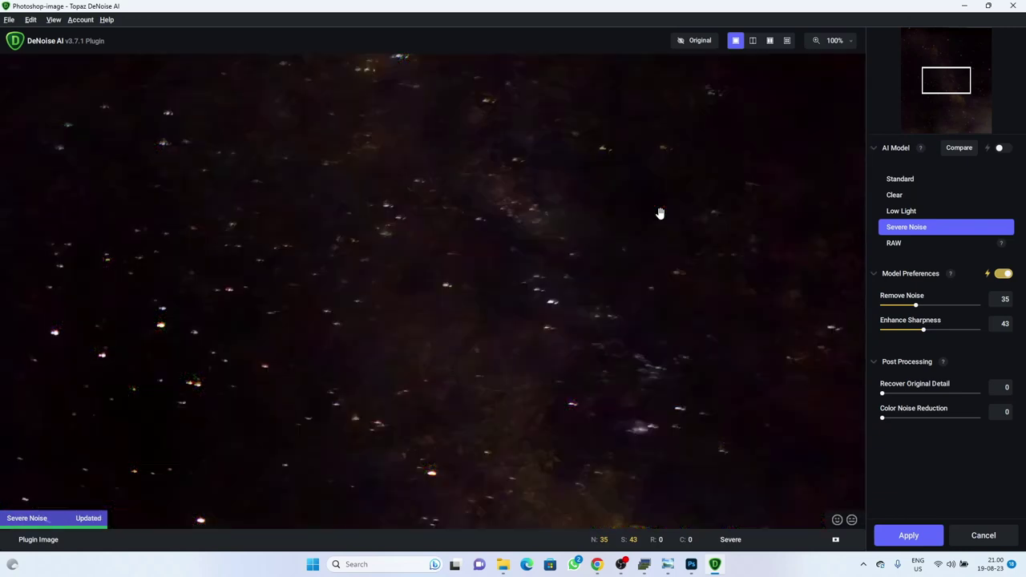
{"action": "left_click", "coordinate": [933, 215]}
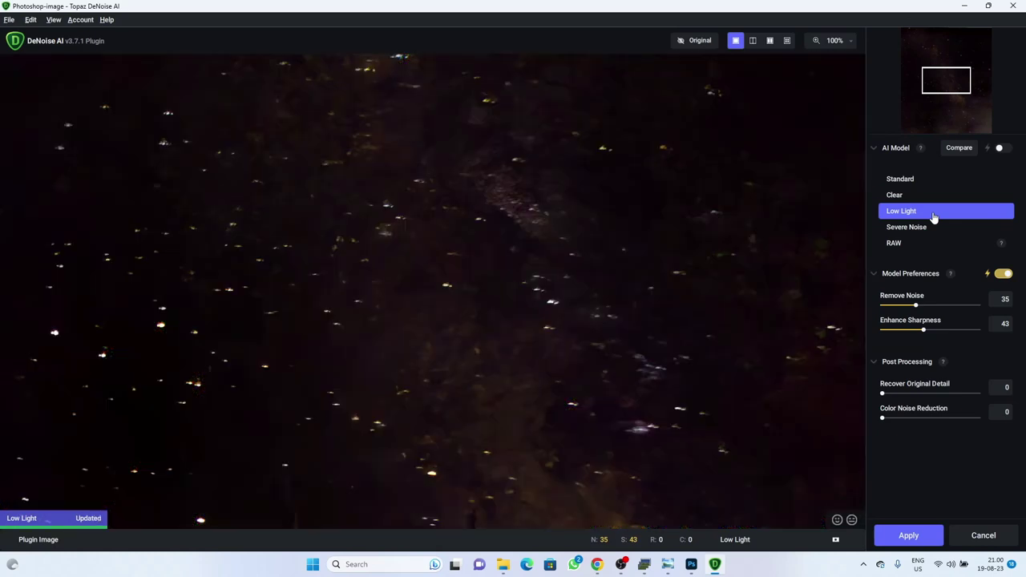
{"action": "left_click", "coordinate": [933, 228]}
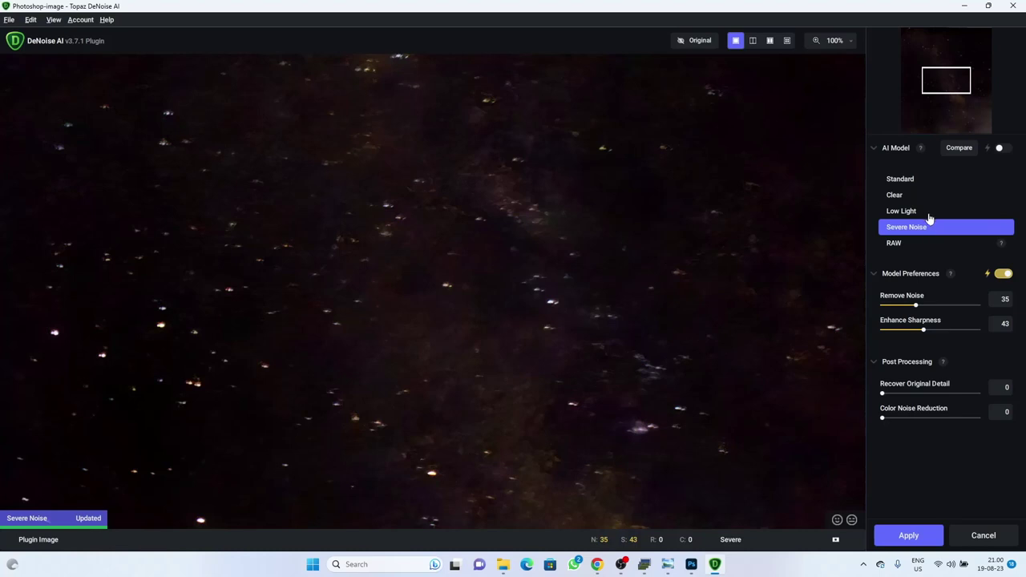
{"action": "left_click", "coordinate": [928, 216]}
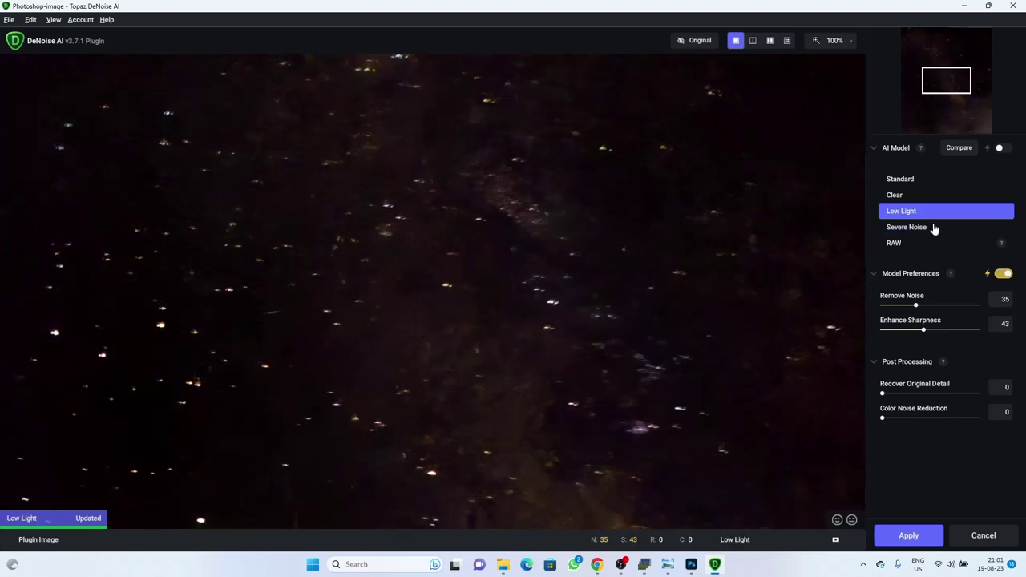
{"action": "left_click", "coordinate": [932, 229]}
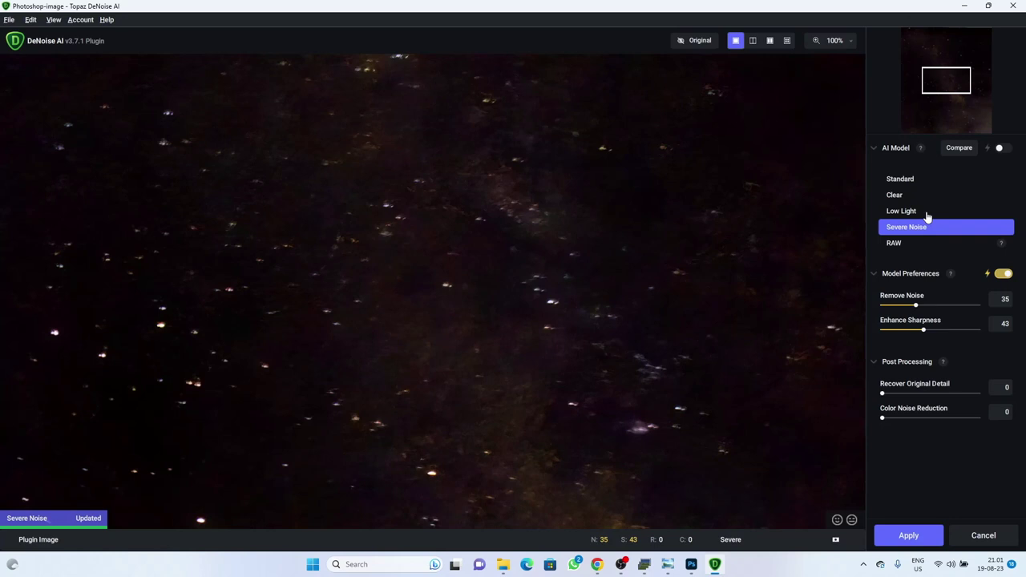
{"action": "left_click", "coordinate": [928, 214]}
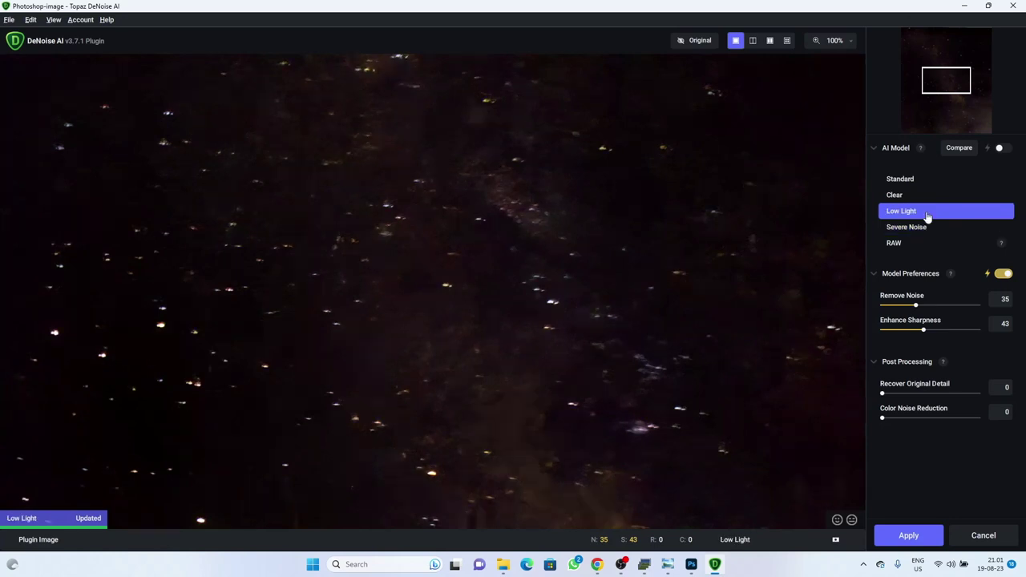
{"action": "left_click", "coordinate": [910, 537]}
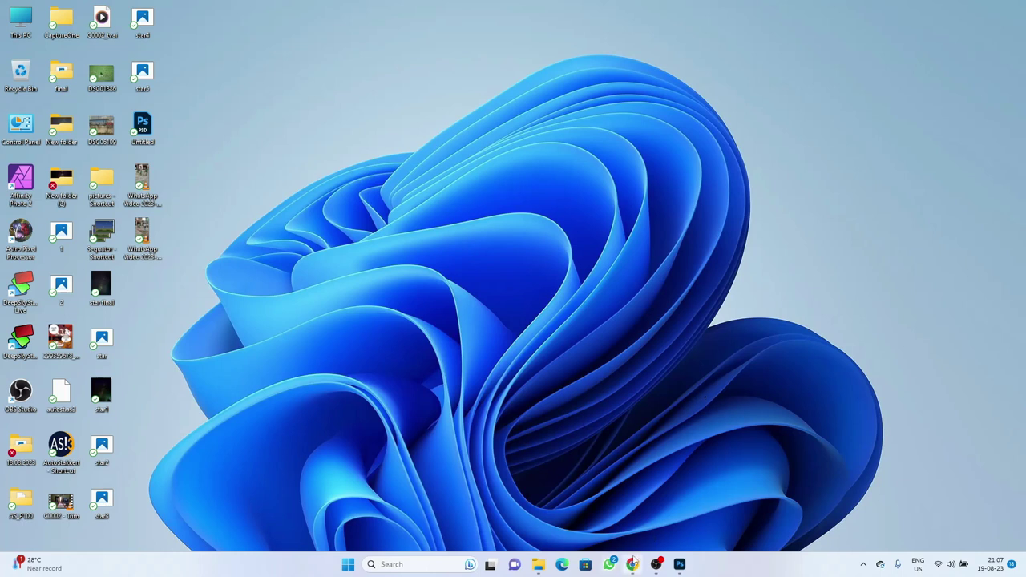
View the raw photo _DSC1620 from New folder (2) and return to the desktop.
{"action": "mouse_move", "coordinate": [540, 568]}
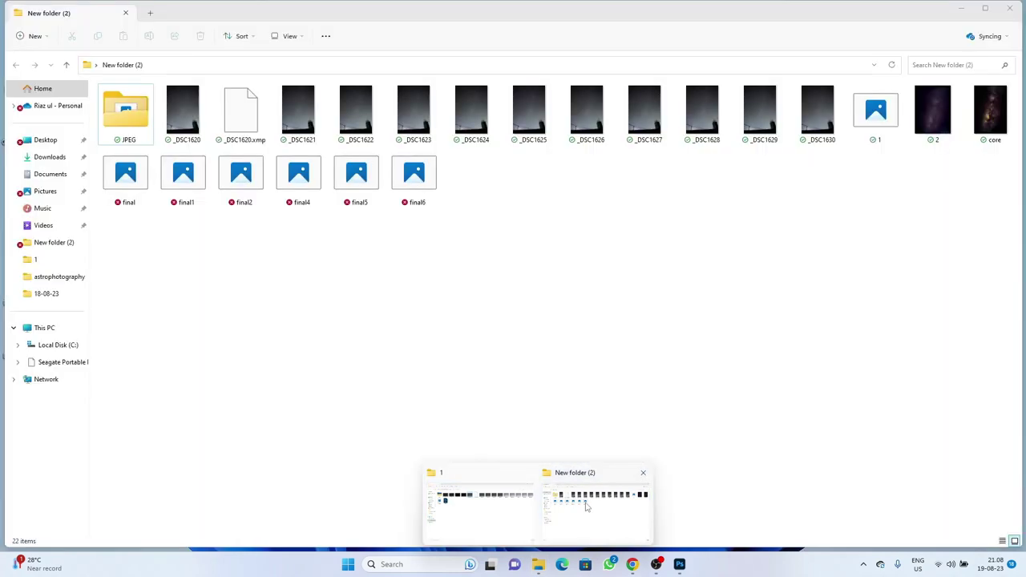
{"action": "left_click", "coordinate": [578, 499]}
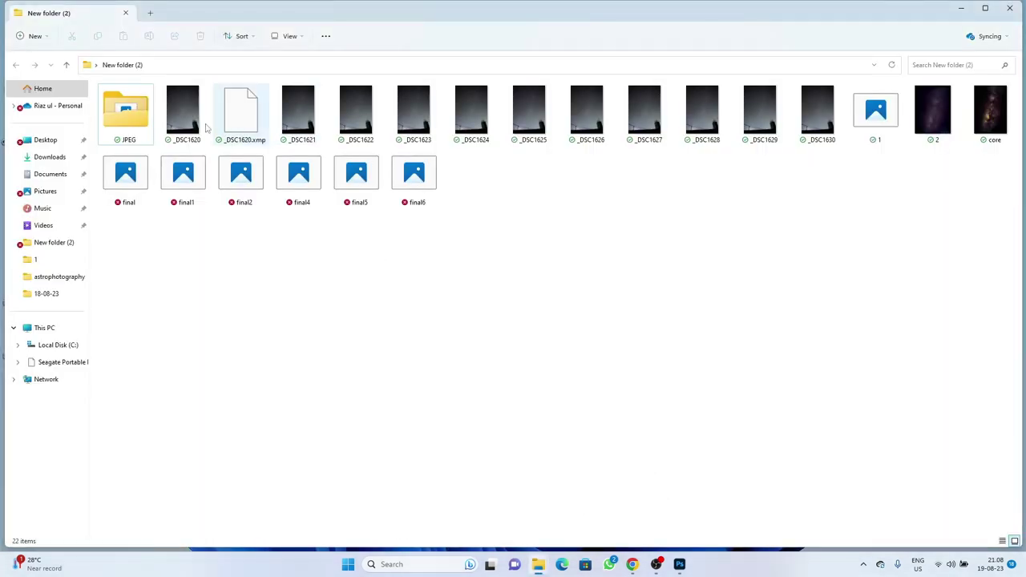
{"action": "double_click", "coordinate": [179, 112]}
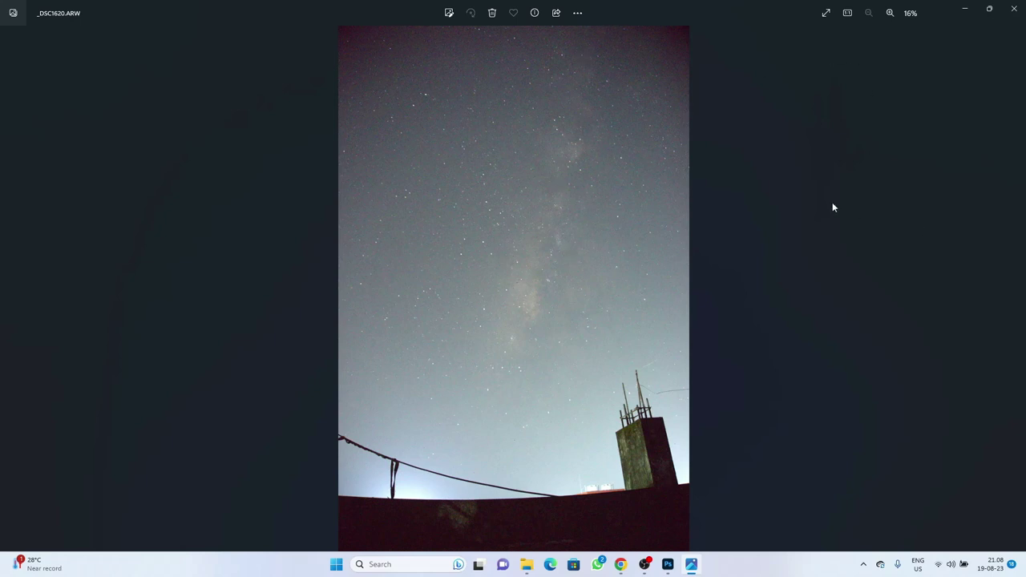
{"action": "left_click", "coordinate": [968, 9]}
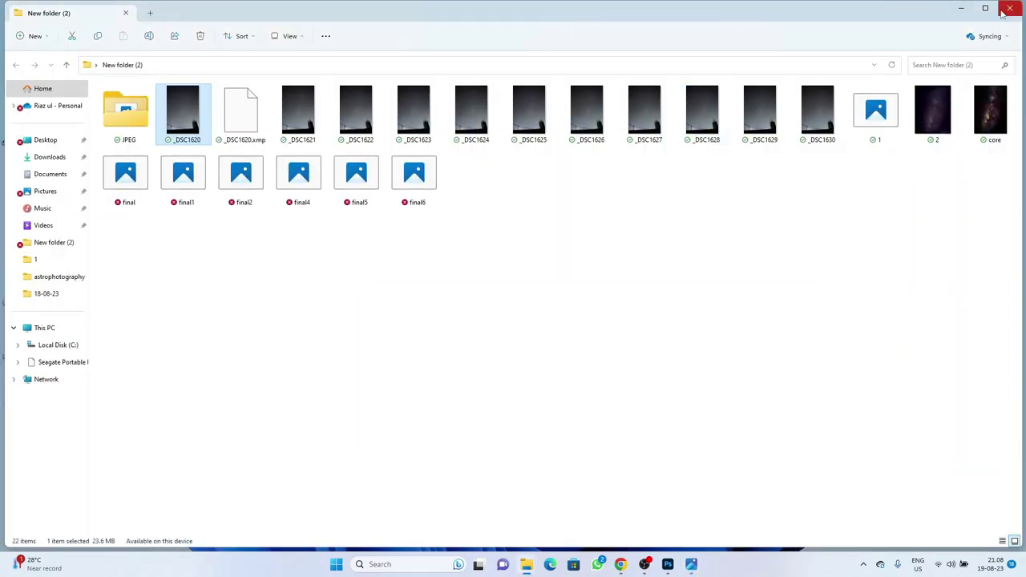
{"action": "left_click", "coordinate": [968, 7]}
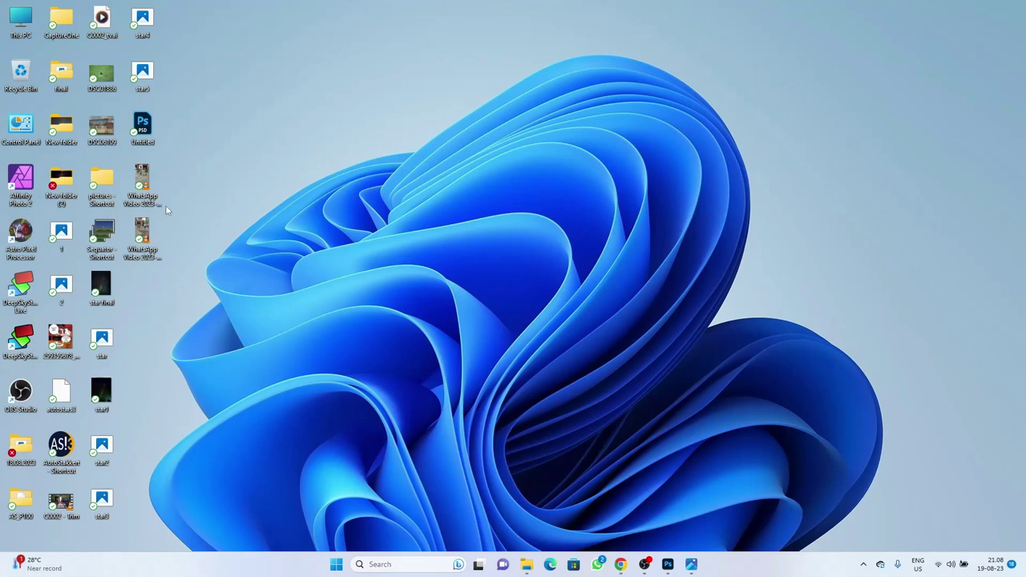
Launch Sequator and load the raw photos _DSC1620 through _DSC1630 from New folder (2) as star images.
{"action": "double_click", "coordinate": [104, 232]}
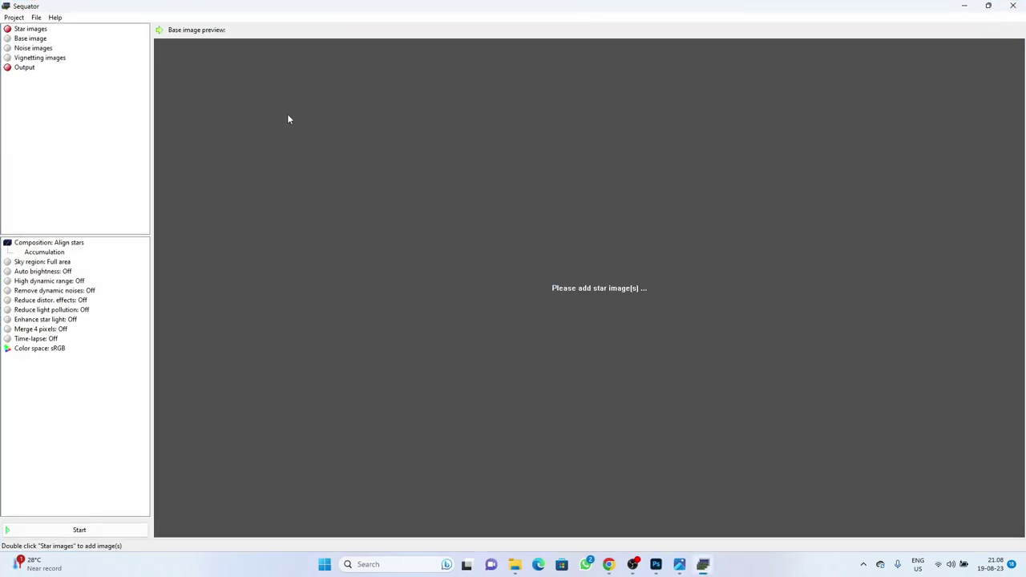
{"action": "double_click", "coordinate": [6, 31]}
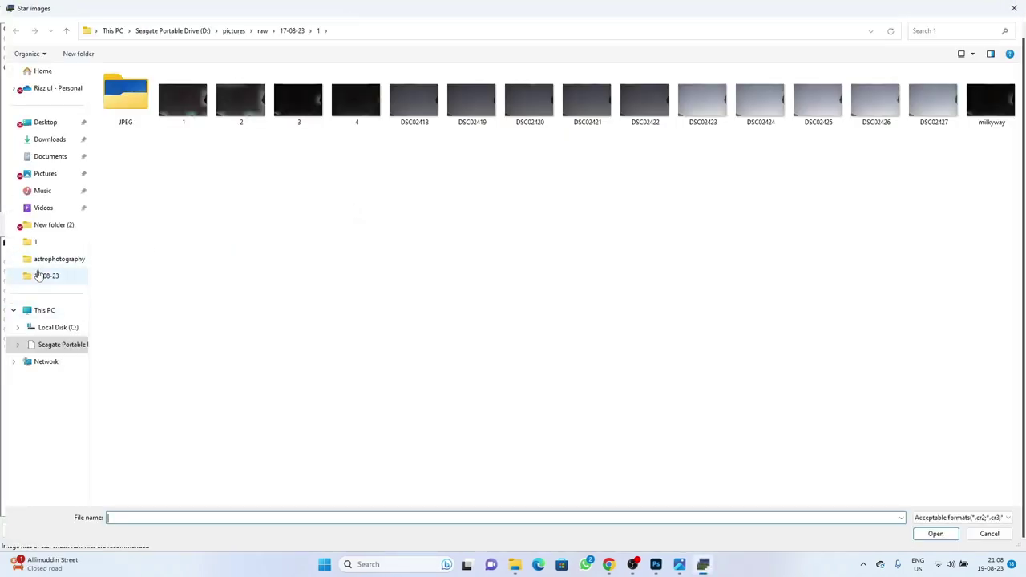
{"action": "left_click", "coordinate": [31, 228]}
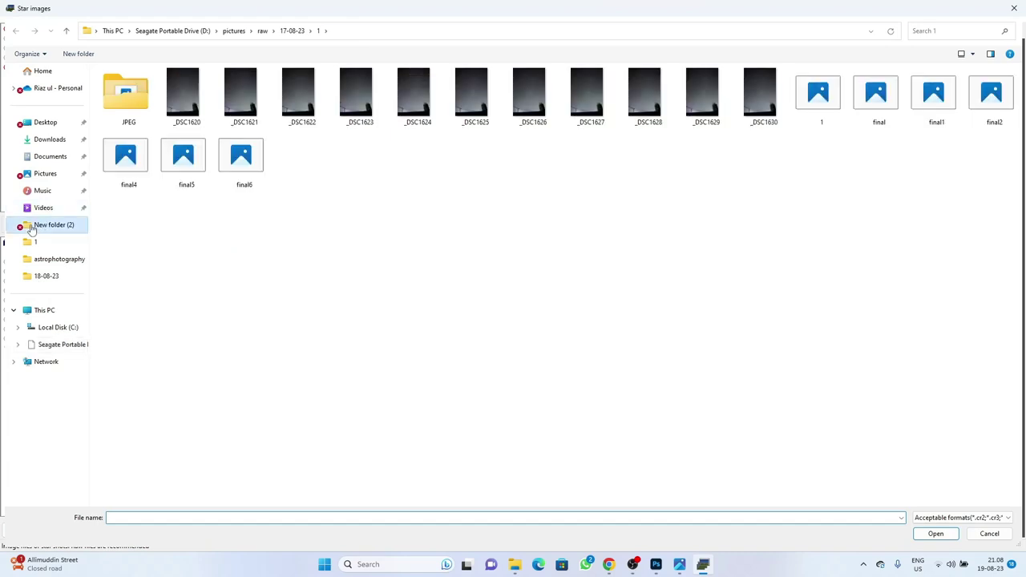
{"action": "left_click", "coordinate": [185, 91]}
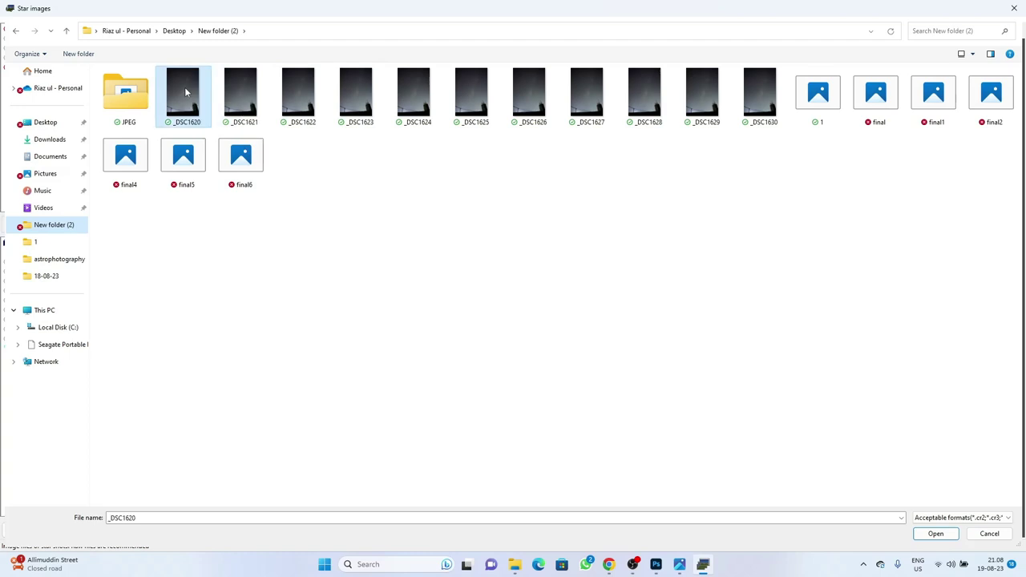
{"action": "left_click", "coordinate": [240, 95], "text": "ctrl"}
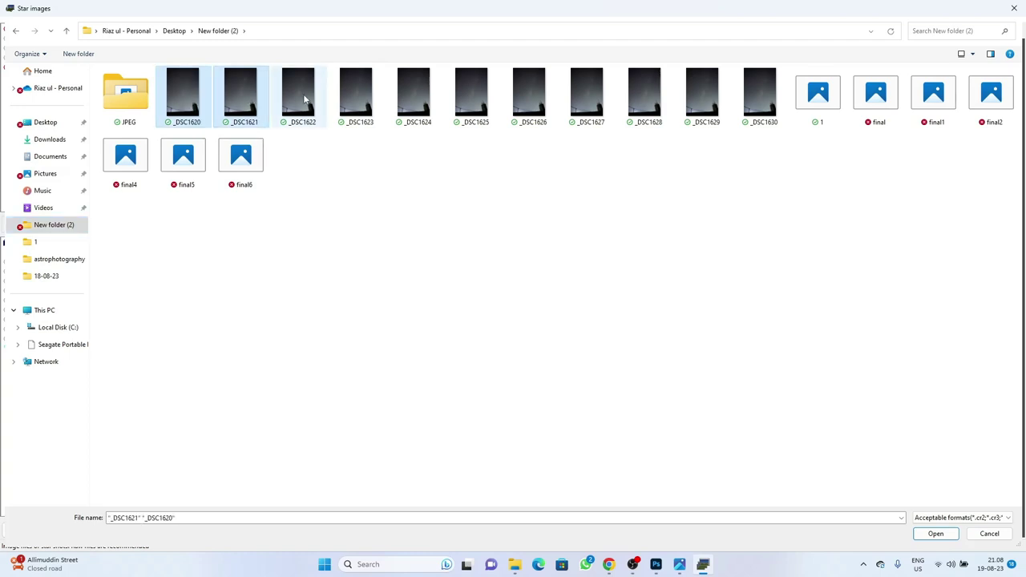
{"action": "left_click", "coordinate": [303, 94], "text": "ctrl"}
{"action": "left_click", "coordinate": [365, 95], "text": "ctrl"}
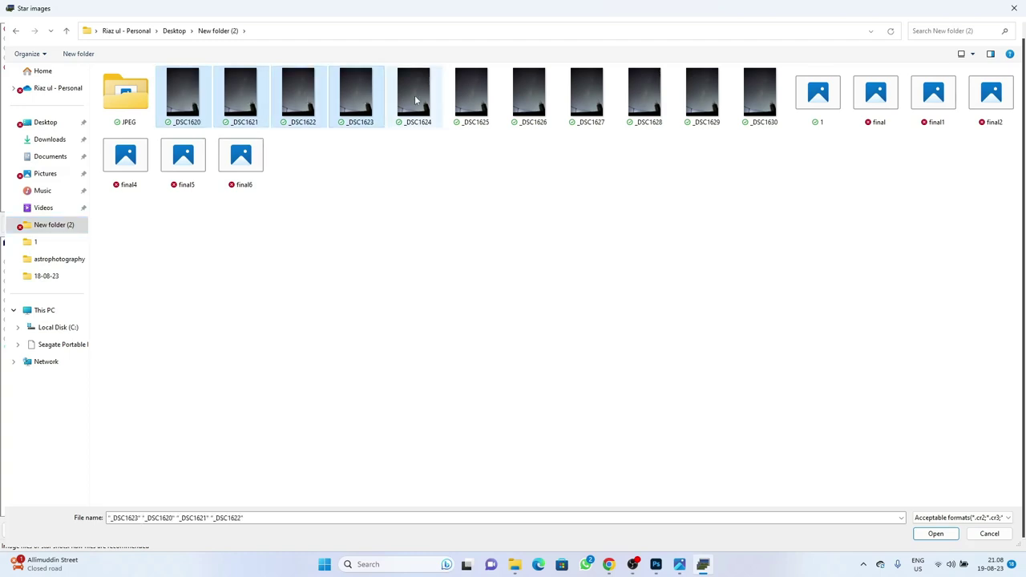
{"action": "left_click", "coordinate": [415, 95], "text": "ctrl"}
{"action": "left_click", "coordinate": [460, 95], "text": "ctrl"}
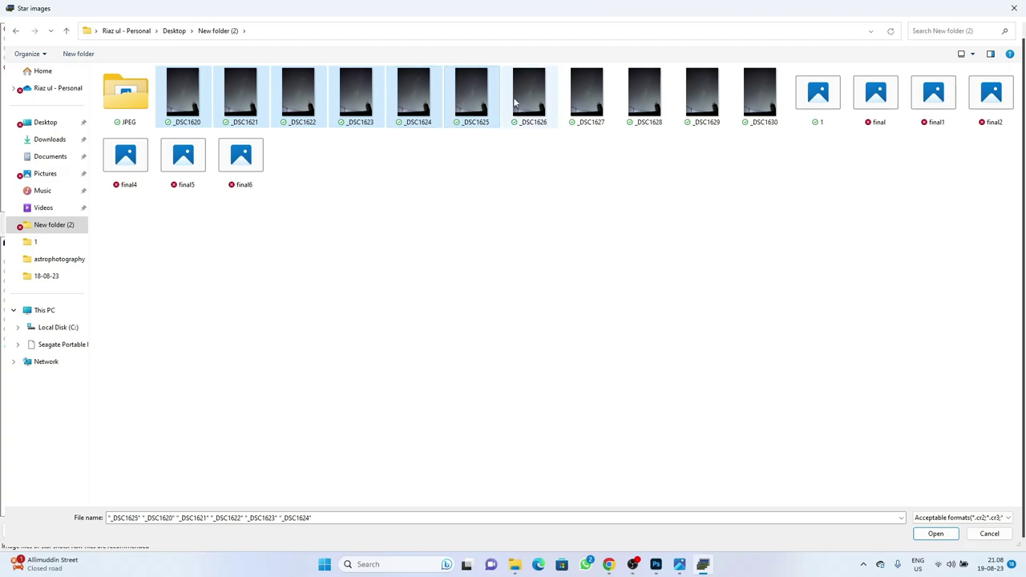
{"action": "left_click", "coordinate": [527, 101], "text": "ctrl"}
{"action": "left_click", "coordinate": [581, 96], "text": "ctrl"}
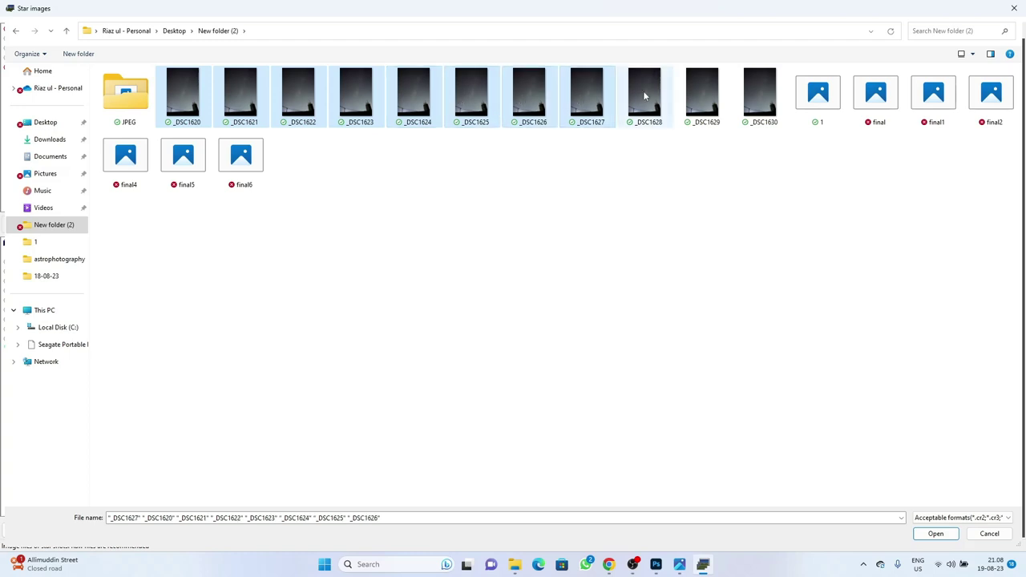
{"action": "left_click", "coordinate": [644, 91], "text": "ctrl"}
{"action": "left_click", "coordinate": [695, 98], "text": "ctrl"}
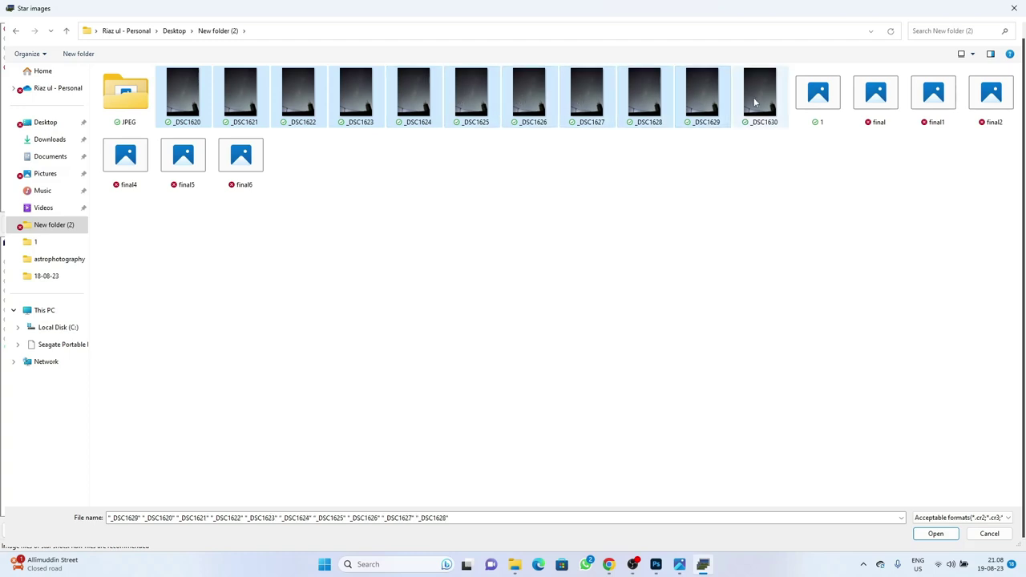
{"action": "left_click", "coordinate": [754, 97], "text": "ctrl"}
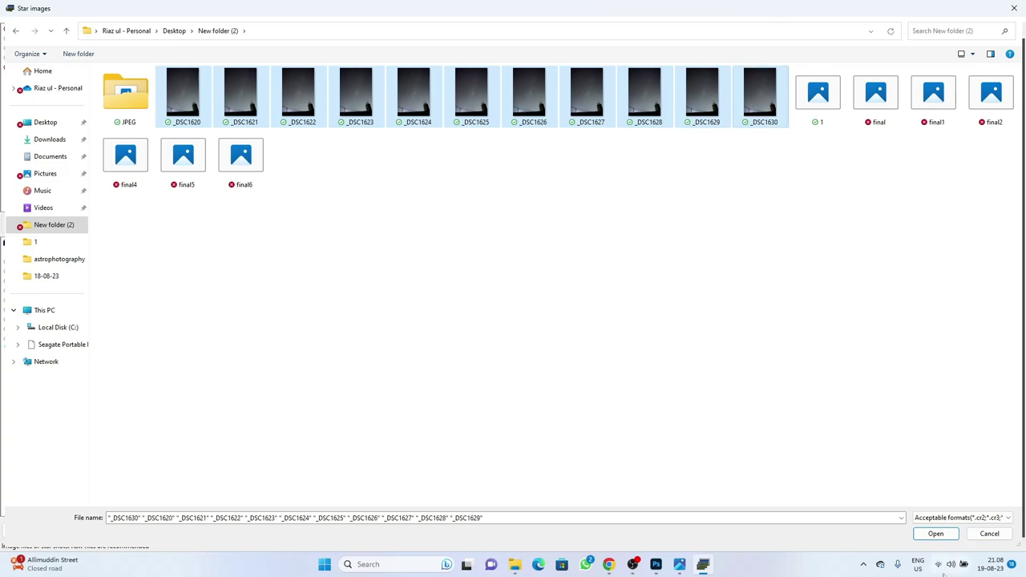
{"action": "left_click", "coordinate": [935, 534]}
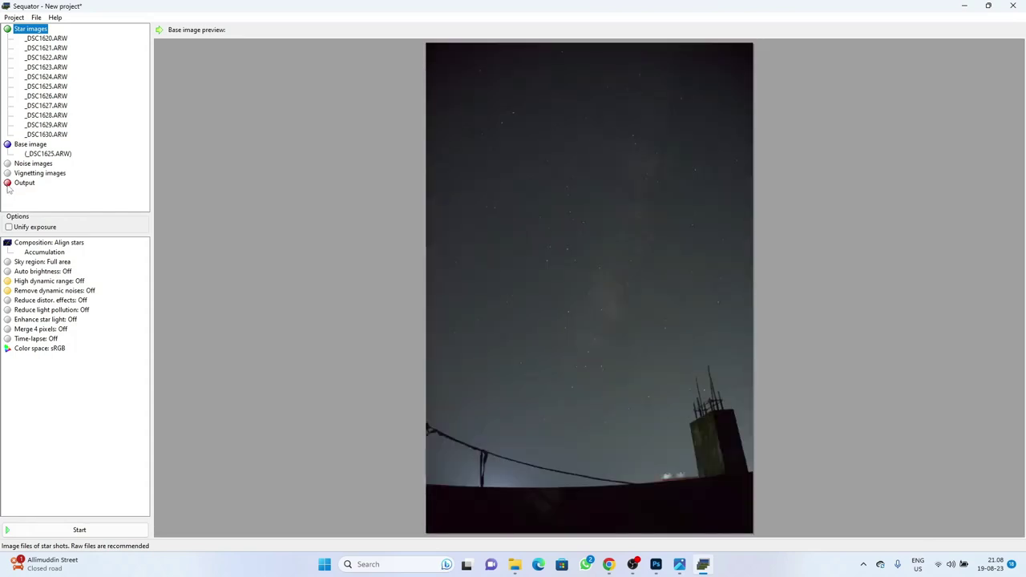
Set the stack's output to an uncompressed TIFF file named milkyway1 in New folder (2).
{"action": "left_click", "coordinate": [8, 188]}
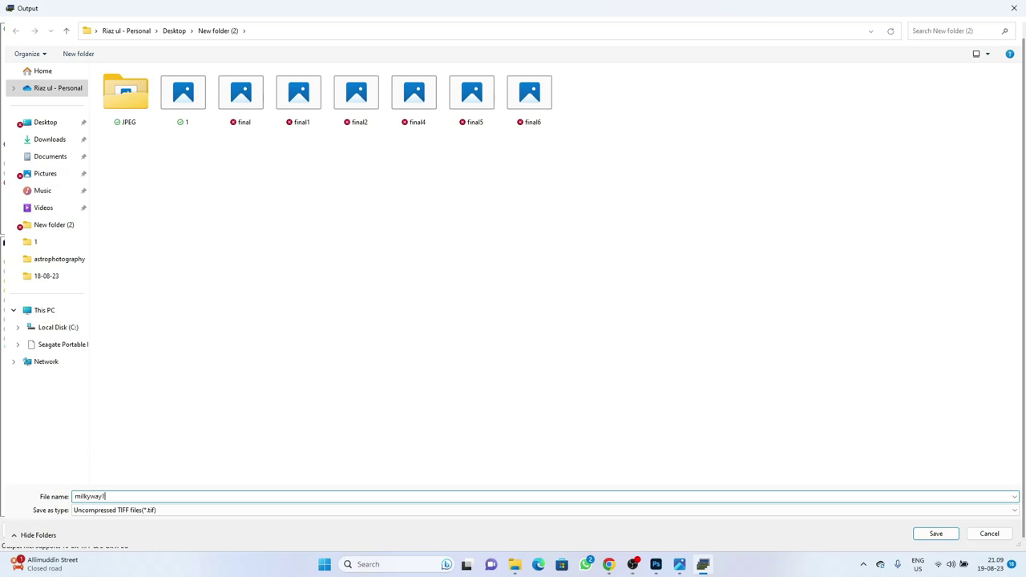
{"action": "key", "text": "Return"}
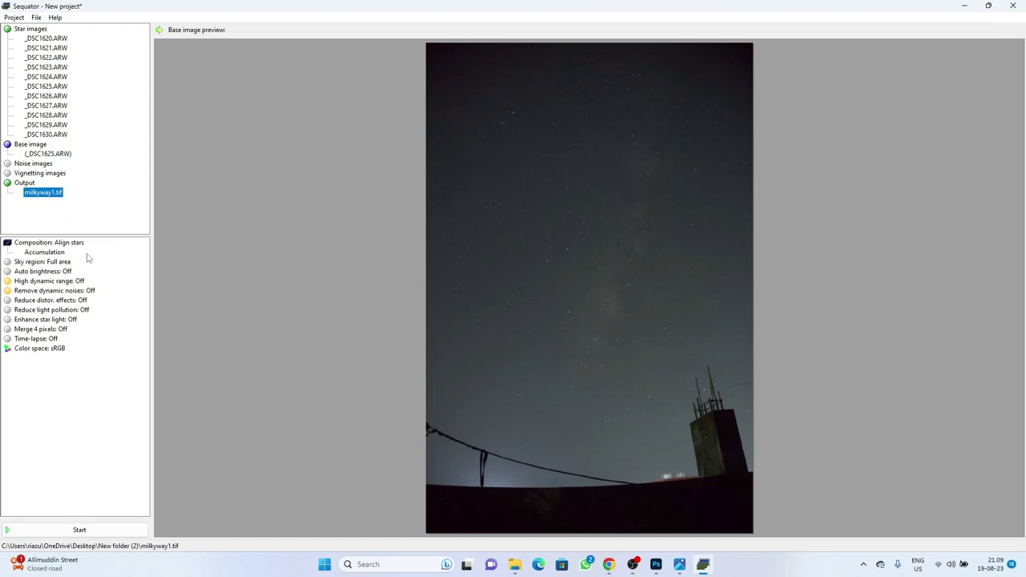
Define the sky region with an irregular mask and auxiliary highlight, painting over the sky above the rooftop and cable.
{"action": "left_click", "coordinate": [60, 263]}
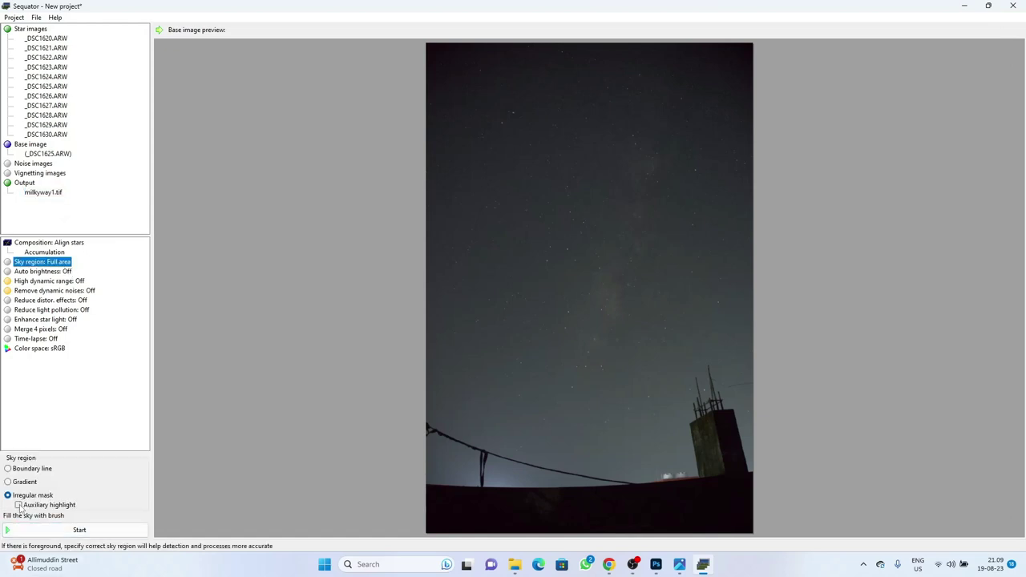
{"action": "left_click", "coordinate": [19, 505]}
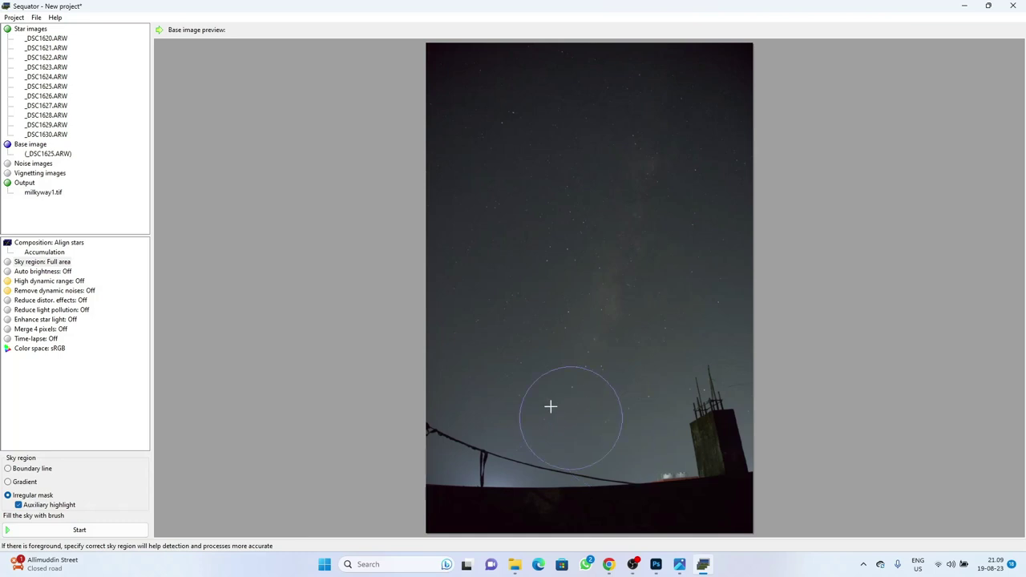
{"action": "mouse_move", "coordinate": [450, 373]}
{"action": "left_mouse_down"}
{"action": "mouse_move", "coordinate": [618, 417]}
{"action": "mouse_move", "coordinate": [621, 408]}
{"action": "left_mouse_up"}
{"action": "left_click_drag", "start_coordinate": [634, 346], "coordinate": [707, 333]}
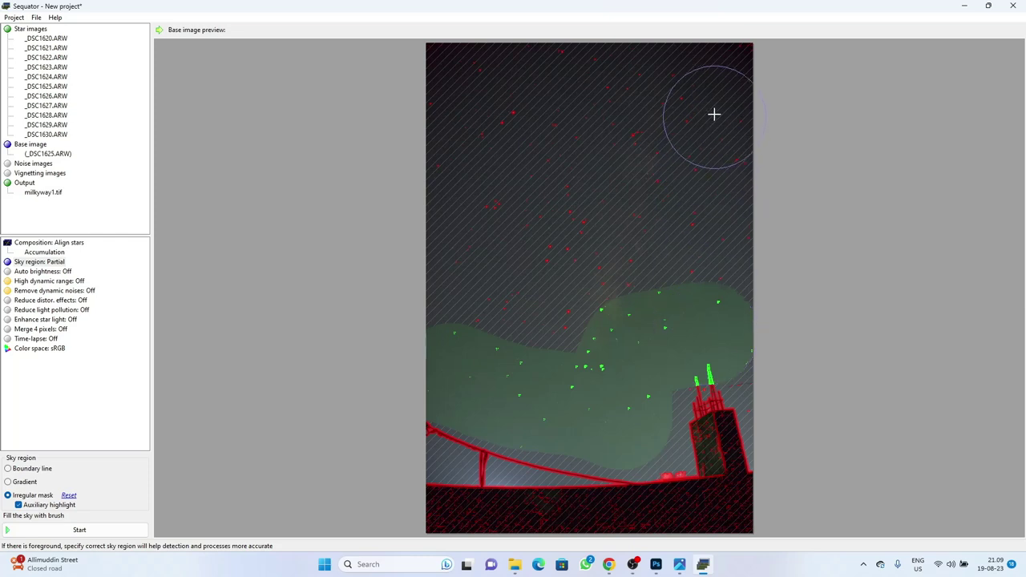
{"action": "left_click", "coordinate": [704, 289]}
{"action": "mouse_move", "coordinate": [704, 288]}
{"action": "left_mouse_down"}
{"action": "mouse_move", "coordinate": [717, 76]}
{"action": "mouse_move", "coordinate": [542, 66]}
{"action": "mouse_move", "coordinate": [469, 75]}
{"action": "mouse_move", "coordinate": [458, 297]}
{"action": "mouse_move", "coordinate": [483, 276]}
{"action": "mouse_move", "coordinate": [561, 122]}
{"action": "mouse_move", "coordinate": [518, 209]}
{"action": "mouse_move", "coordinate": [524, 285]}
{"action": "mouse_move", "coordinate": [557, 312]}
{"action": "mouse_move", "coordinate": [638, 225]}
{"action": "mouse_move", "coordinate": [637, 140]}
{"action": "mouse_move", "coordinate": [615, 156]}
{"action": "mouse_move", "coordinate": [585, 216]}
{"action": "mouse_move", "coordinate": [602, 258]}
{"action": "left_mouse_up"}
{"action": "scroll", "coordinate": [602, 258], "scroll_direction": "down", "scroll_amount": 4}
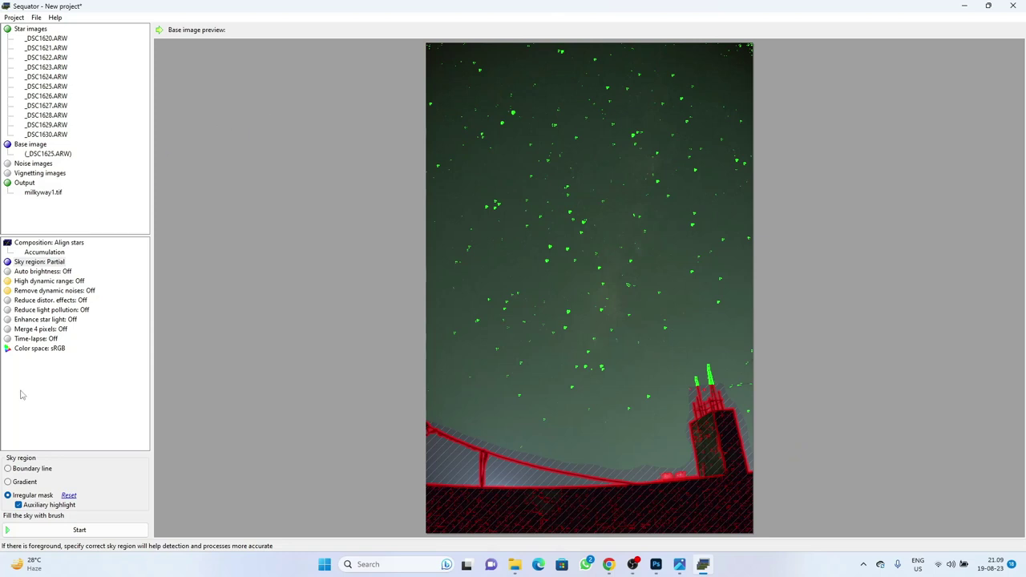
Turn on auto brightness, high dynamic range and dynamic noise removal, and set distortion effect reduction to Complex.
{"action": "left_click", "coordinate": [69, 273]}
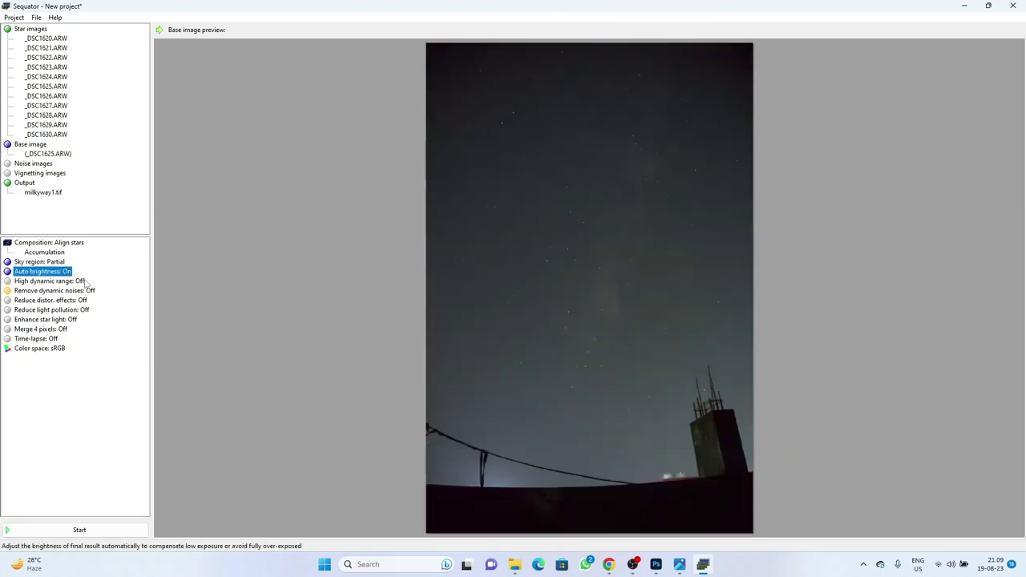
{"action": "left_click", "coordinate": [84, 281]}
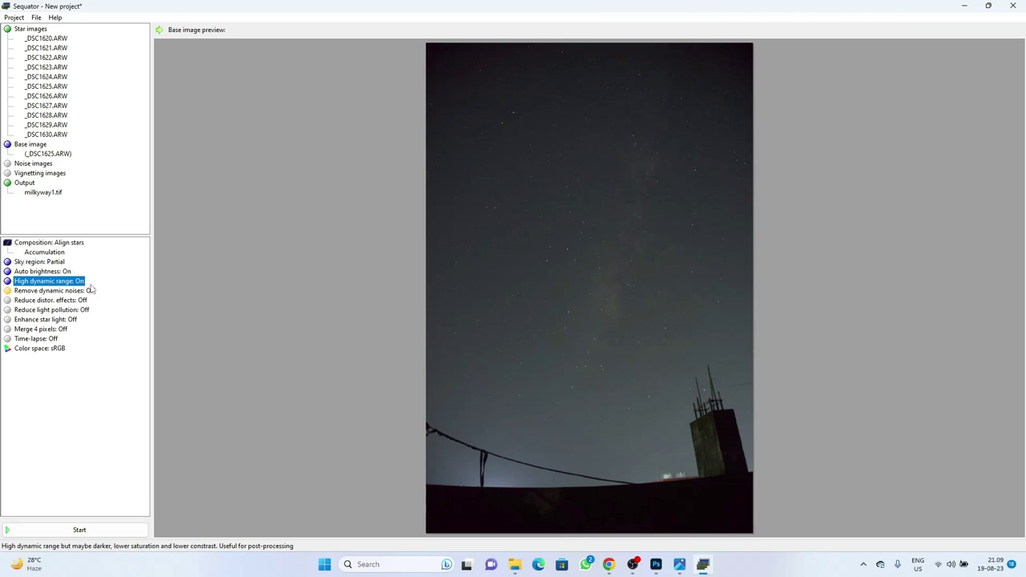
{"action": "left_click", "coordinate": [91, 292]}
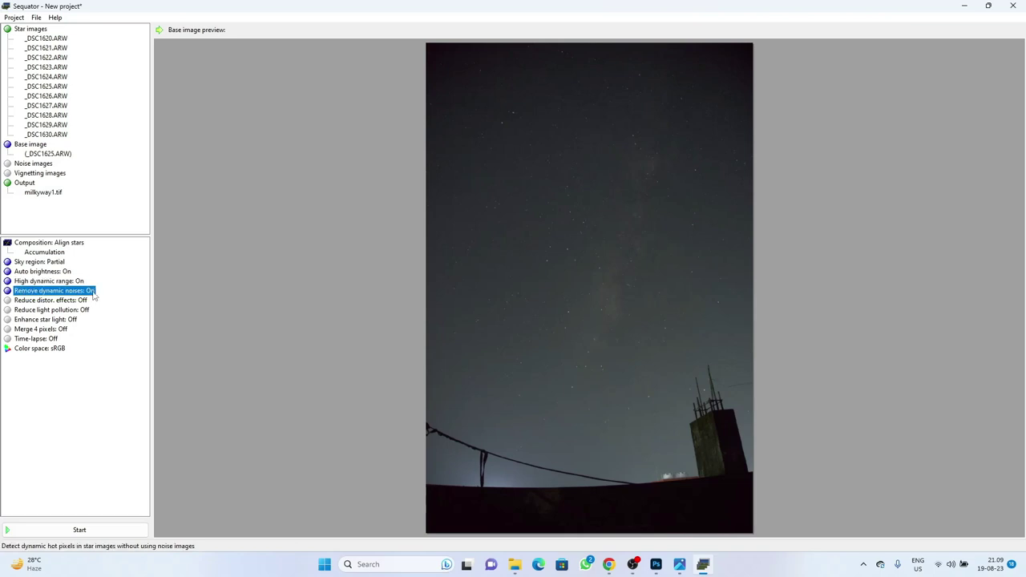
{"action": "left_click", "coordinate": [84, 302]}
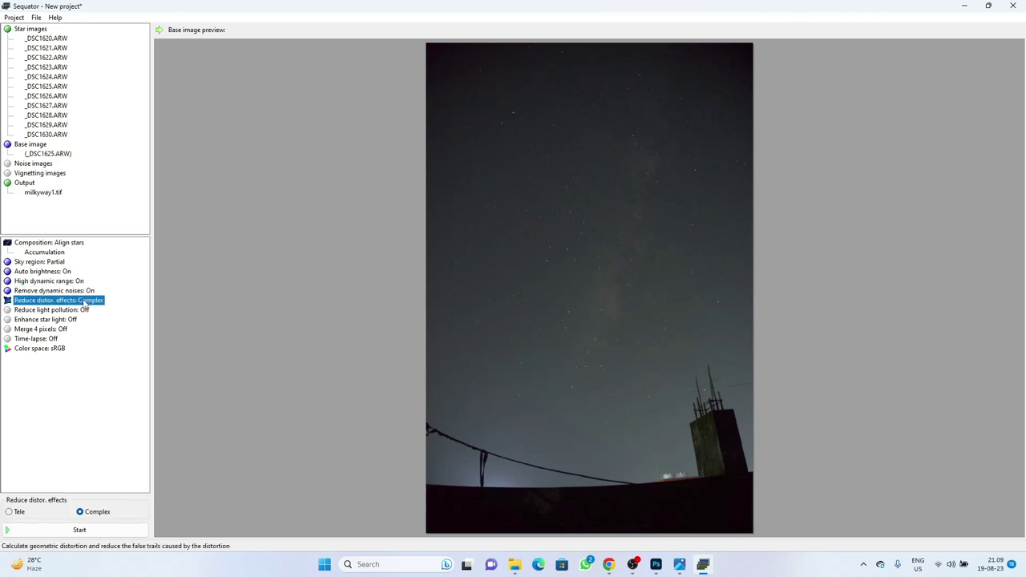
Change distortion effect reduction to Tele, set light pollution reduction to Uneven, and turn on star light enhancement.
{"action": "left_click", "coordinate": [9, 513]}
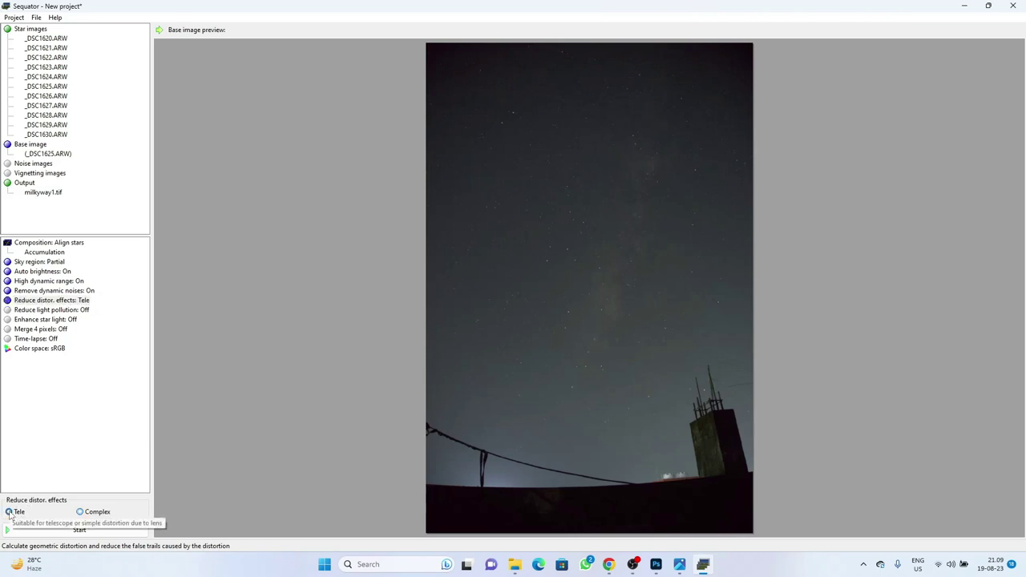
{"action": "left_click", "coordinate": [85, 311]}
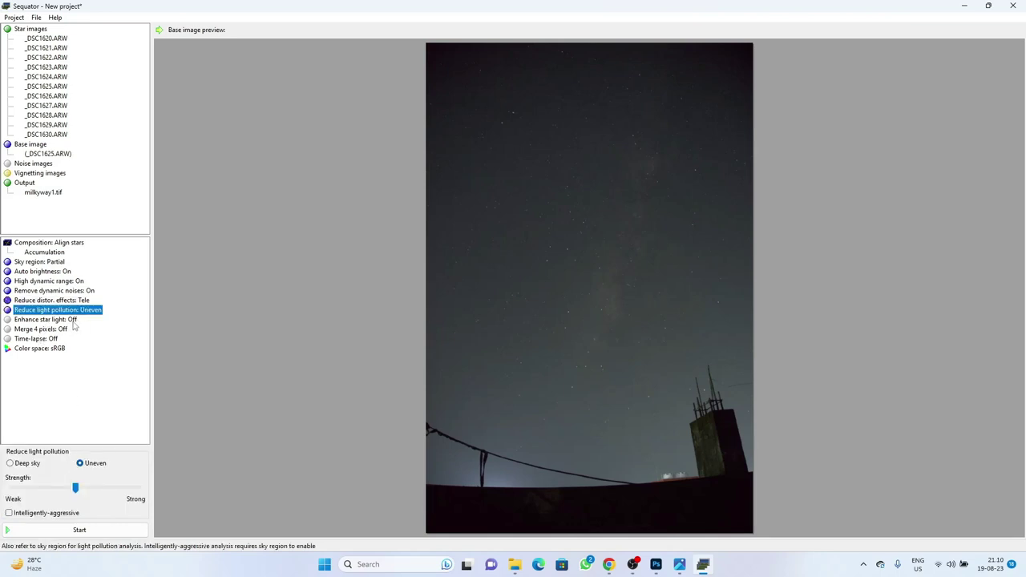
{"action": "left_click", "coordinate": [74, 321]}
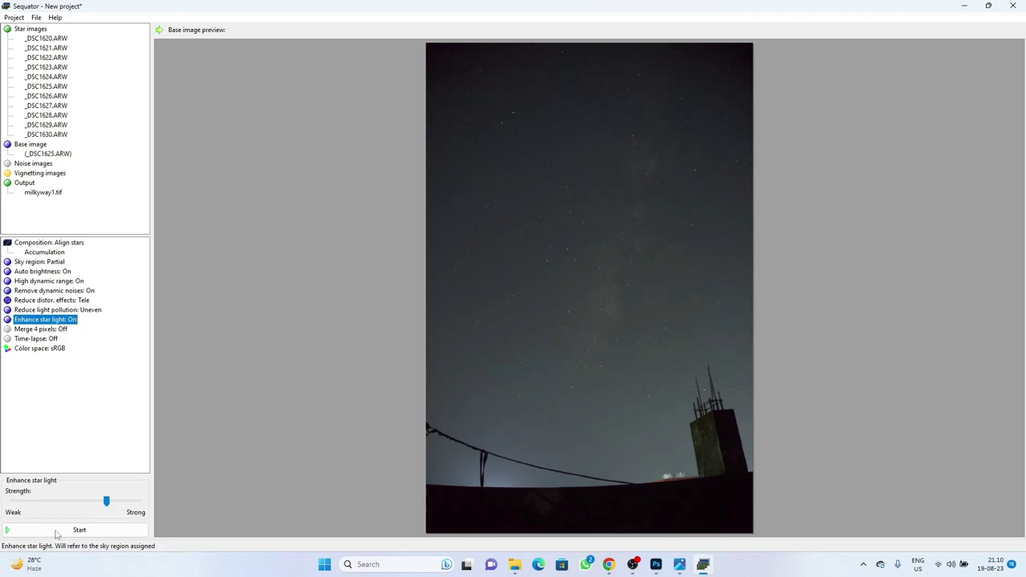
Run the stacking and open the resulting milkyway1.tif in Photoshop.
{"action": "left_click", "coordinate": [80, 530]}
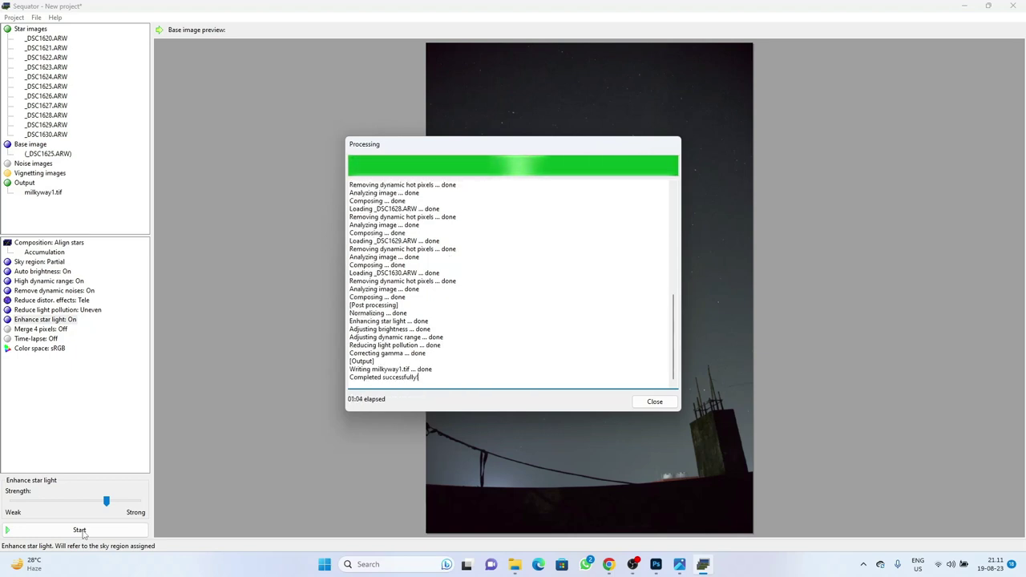
{"action": "left_click", "coordinate": [639, 404]}
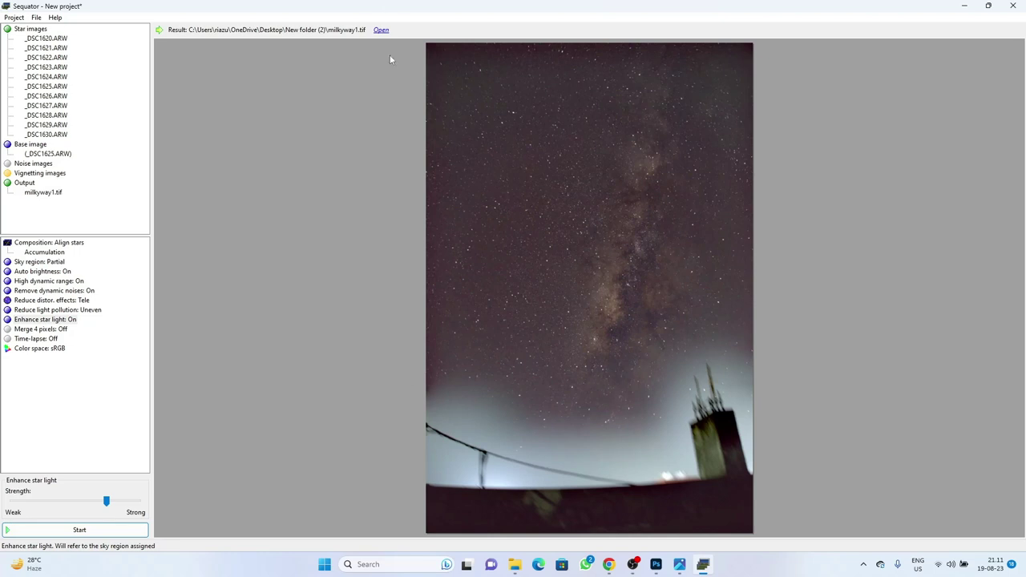
{"action": "left_click", "coordinate": [381, 30]}
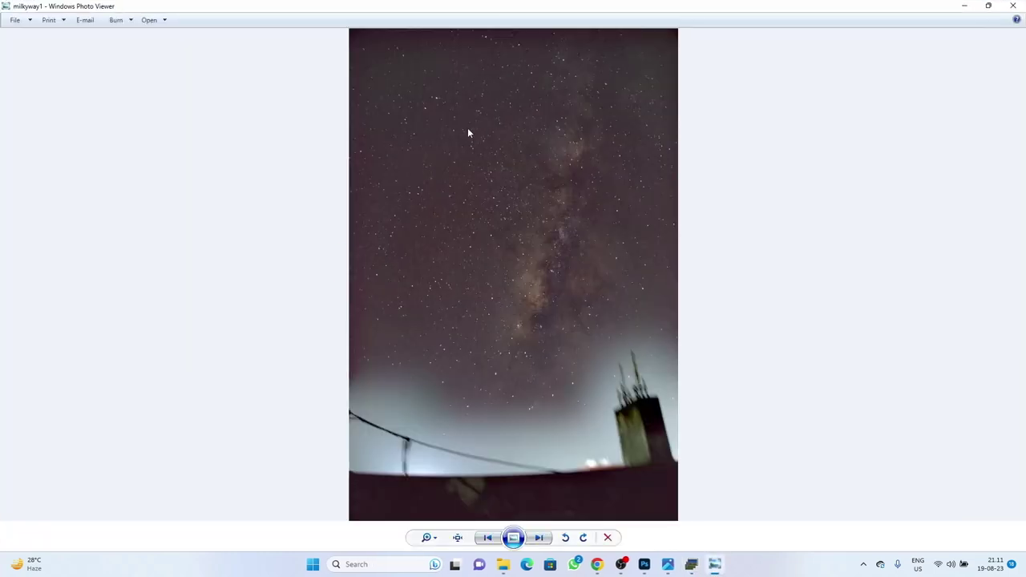
{"action": "right_click", "coordinate": [463, 106]}
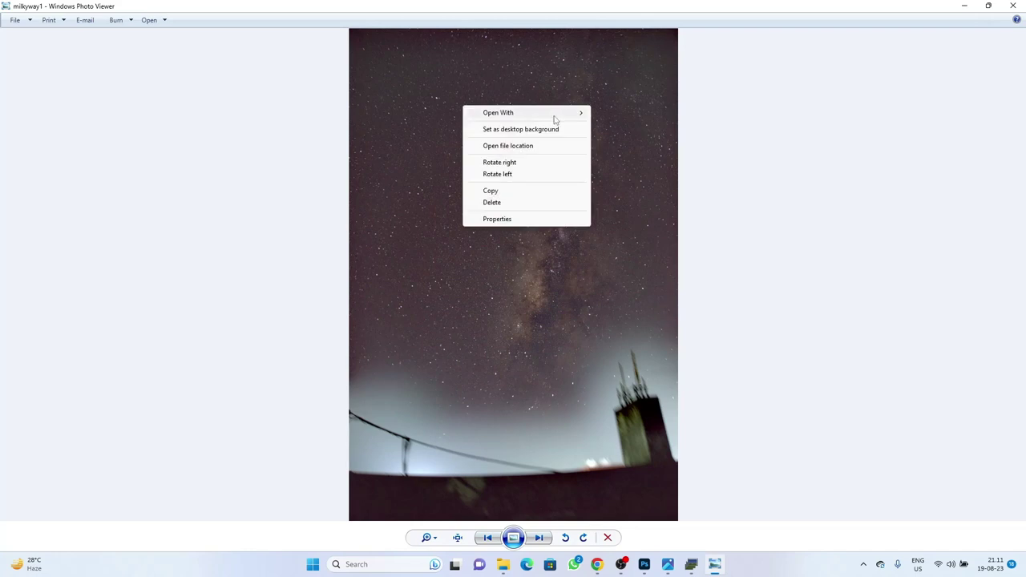
{"action": "mouse_move", "coordinate": [556, 113]}
{"action": "left_click", "coordinate": [618, 113]}
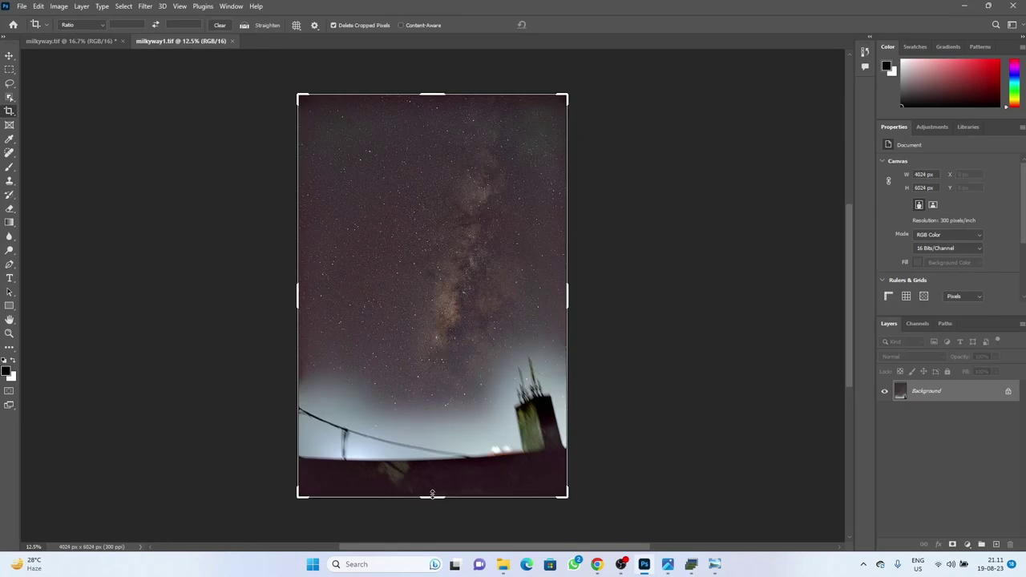
Crop the image to about 3176 x 4552 px, cutting away the rooftop and cable below and narrowing the sides.
{"action": "left_click_drag", "start_coordinate": [433, 497], "coordinate": [438, 447]}
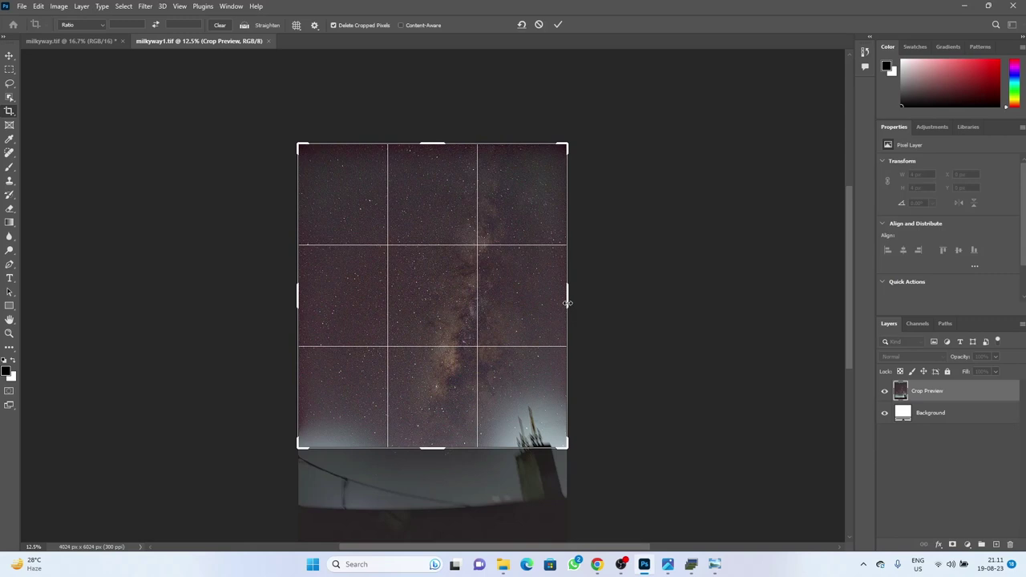
{"action": "left_click_drag", "start_coordinate": [297, 297], "coordinate": [325, 301]}
{"action": "key", "text": "Return"}
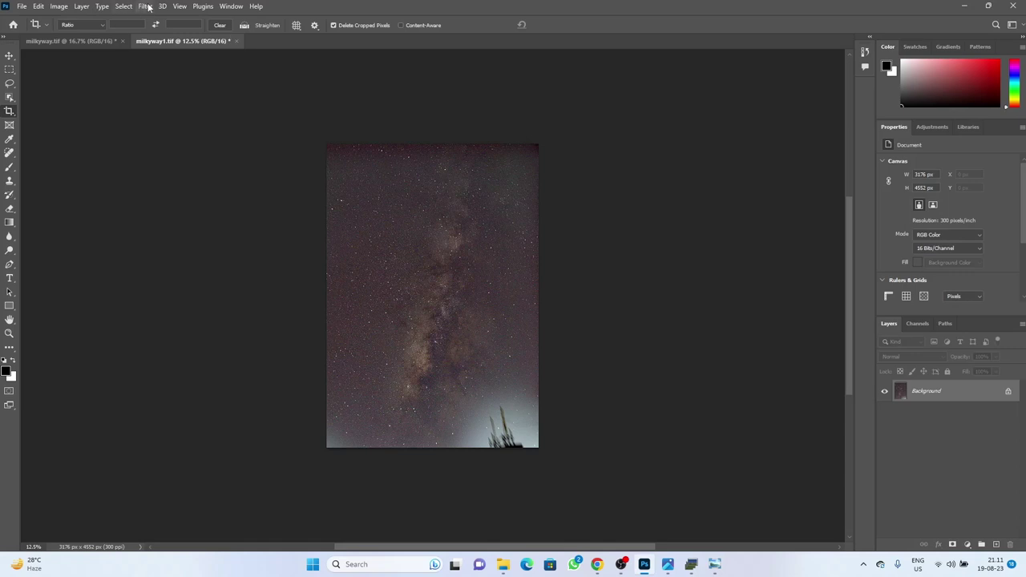
In the Camera Raw Filter, set Blacks to +50, Shadows to +36, Contrast to +75 and Temperature to -8.
{"action": "left_click", "coordinate": [147, 6]}
{"action": "left_click", "coordinate": [218, 86]}
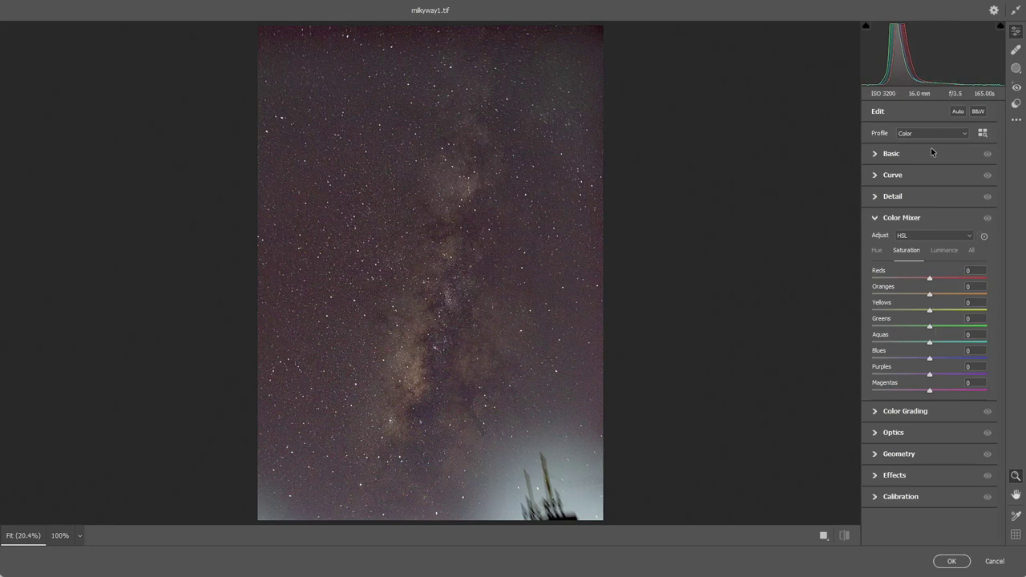
{"action": "left_click", "coordinate": [930, 155]}
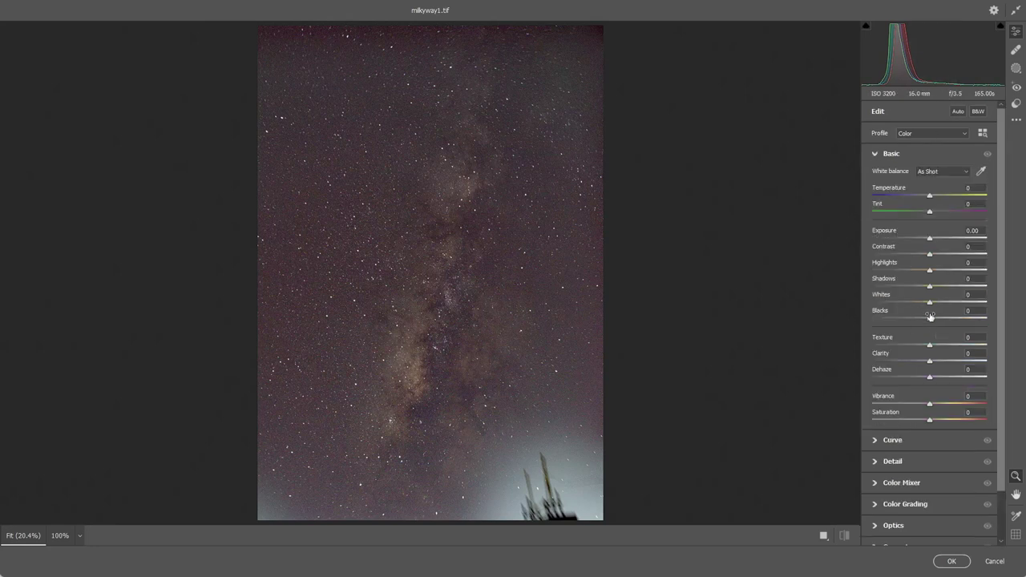
{"action": "left_click_drag", "start_coordinate": [930, 319], "coordinate": [959, 318]}
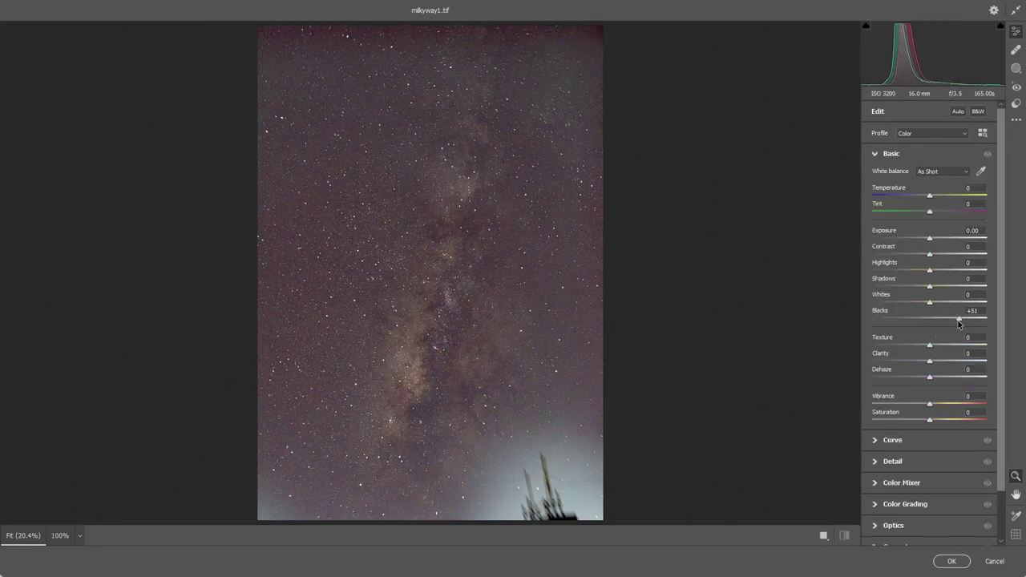
{"action": "left_click_drag", "start_coordinate": [931, 287], "coordinate": [951, 287]}
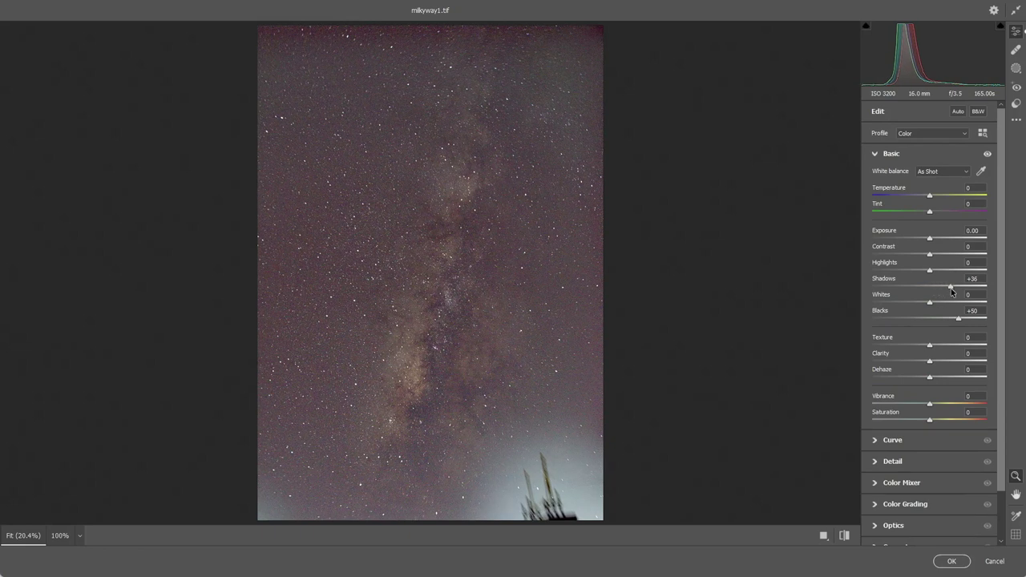
{"action": "left_click_drag", "start_coordinate": [930, 255], "coordinate": [973, 260]}
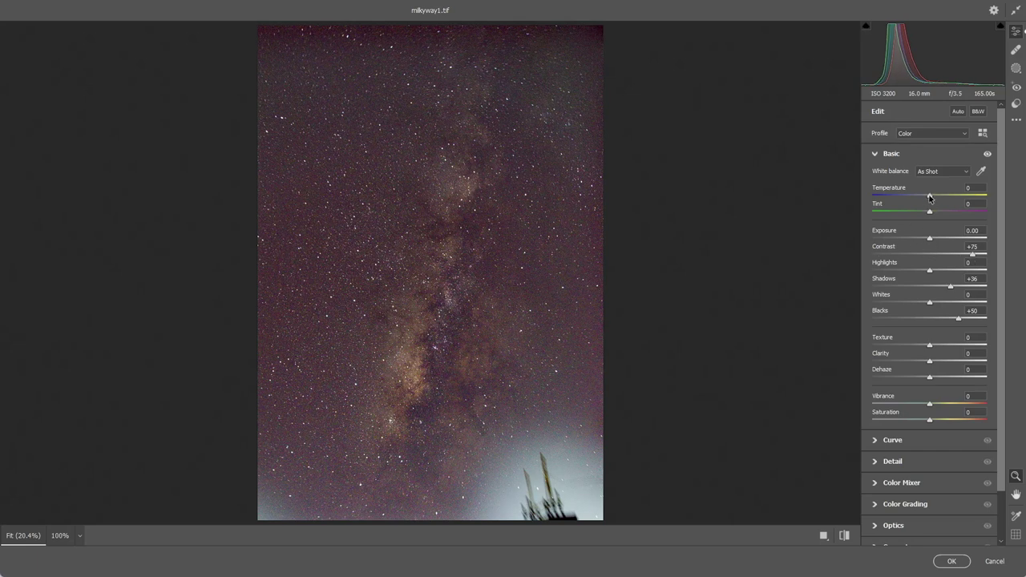
{"action": "left_click_drag", "start_coordinate": [931, 196], "coordinate": [927, 196]}
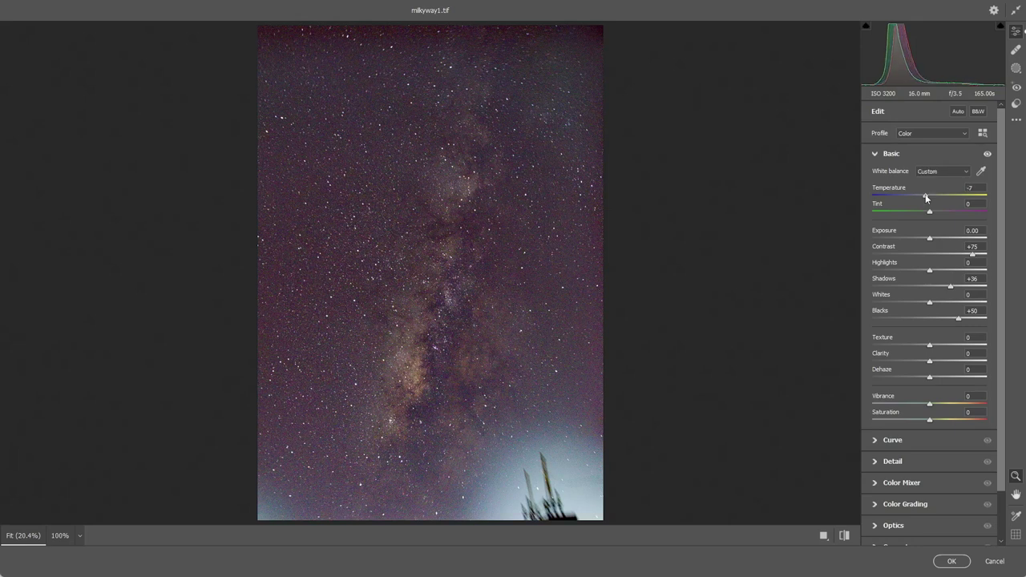
Raise the HSL luminance of Yellows to +47 and Oranges to +56 in the Color Mixer.
{"action": "left_click", "coordinate": [936, 481]}
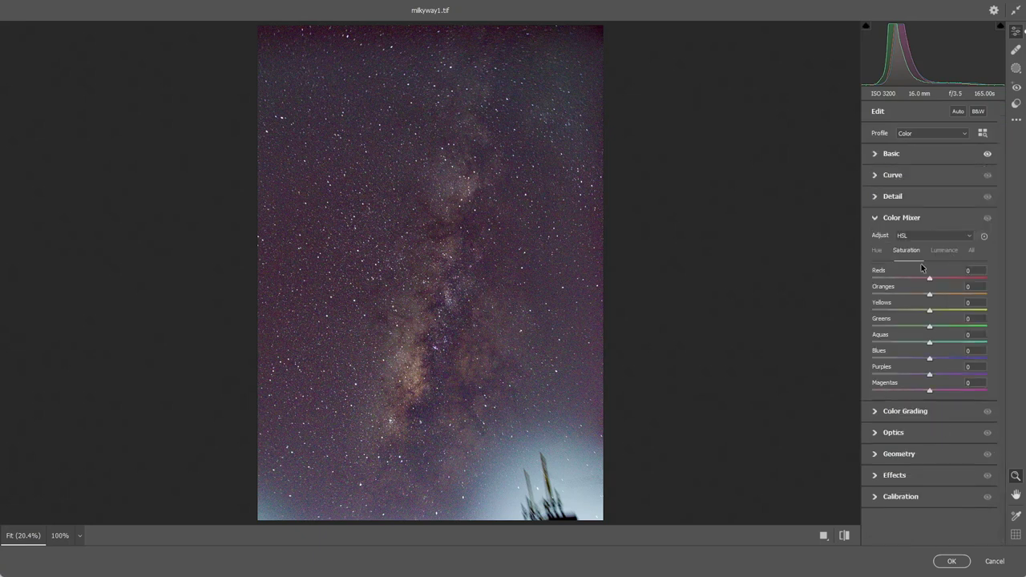
{"action": "left_click", "coordinate": [942, 250]}
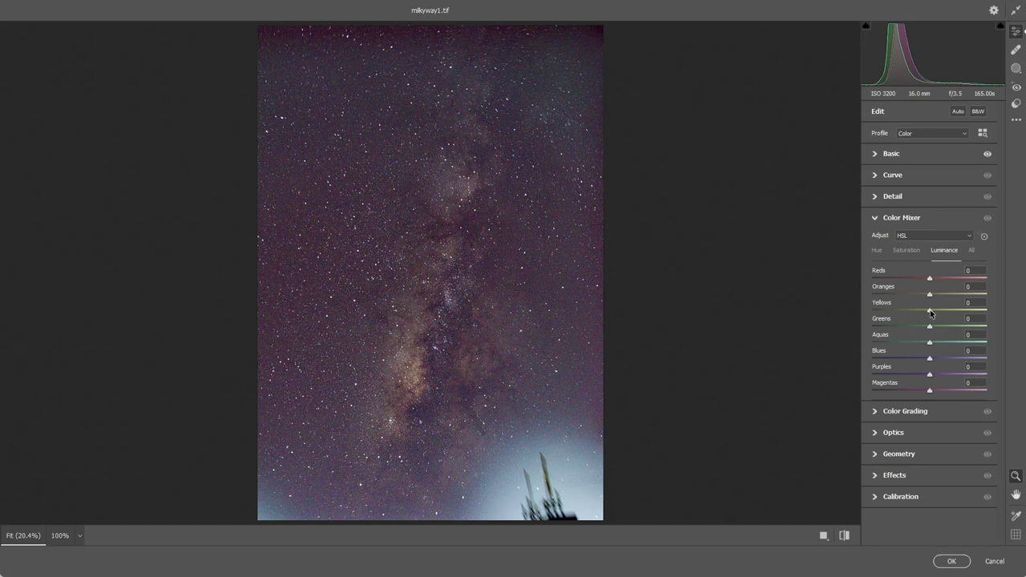
{"action": "left_click_drag", "start_coordinate": [931, 312], "coordinate": [956, 313]}
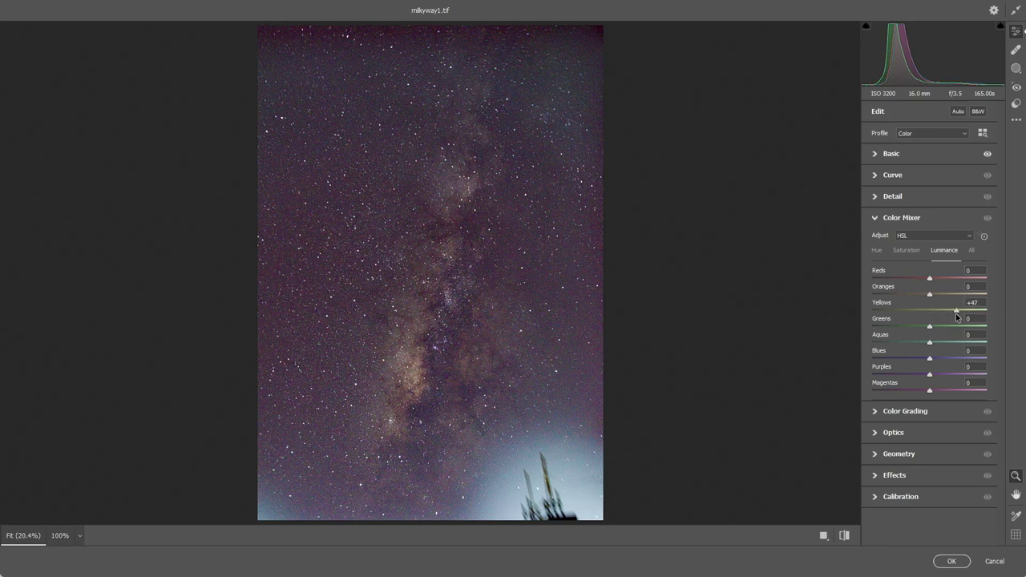
{"action": "left_click_drag", "start_coordinate": [930, 294], "coordinate": [961, 296]}
Set HSL saturation to Yellows +65, Oranges +82 and Purples -99, lower Magentas, and reduce the luminance of Purples.
{"action": "left_click", "coordinate": [909, 251]}
{"action": "left_click_drag", "start_coordinate": [930, 310], "coordinate": [968, 310]}
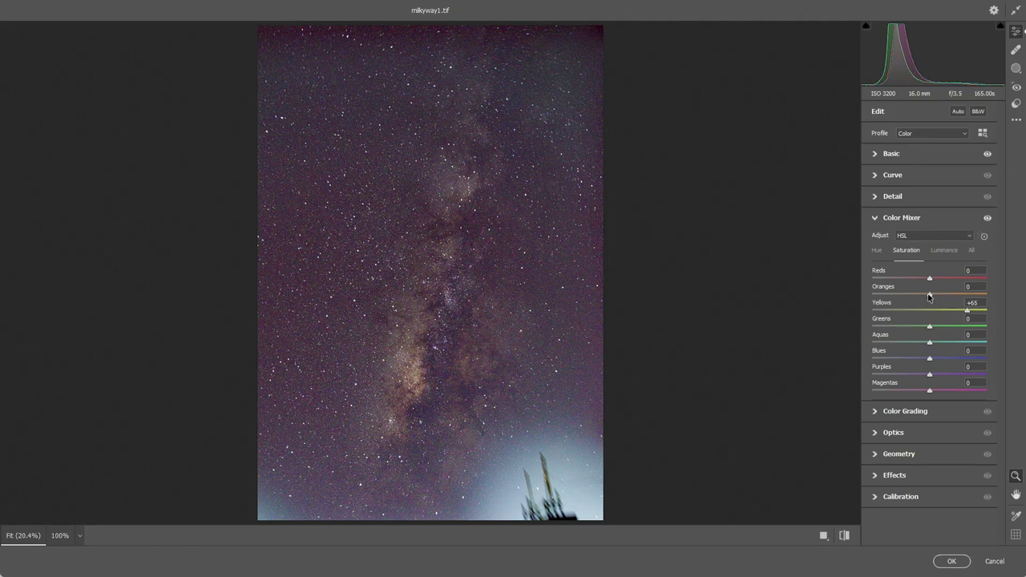
{"action": "left_click_drag", "start_coordinate": [964, 298], "coordinate": [976, 294]}
{"action": "left_click_drag", "start_coordinate": [930, 375], "coordinate": [874, 379]}
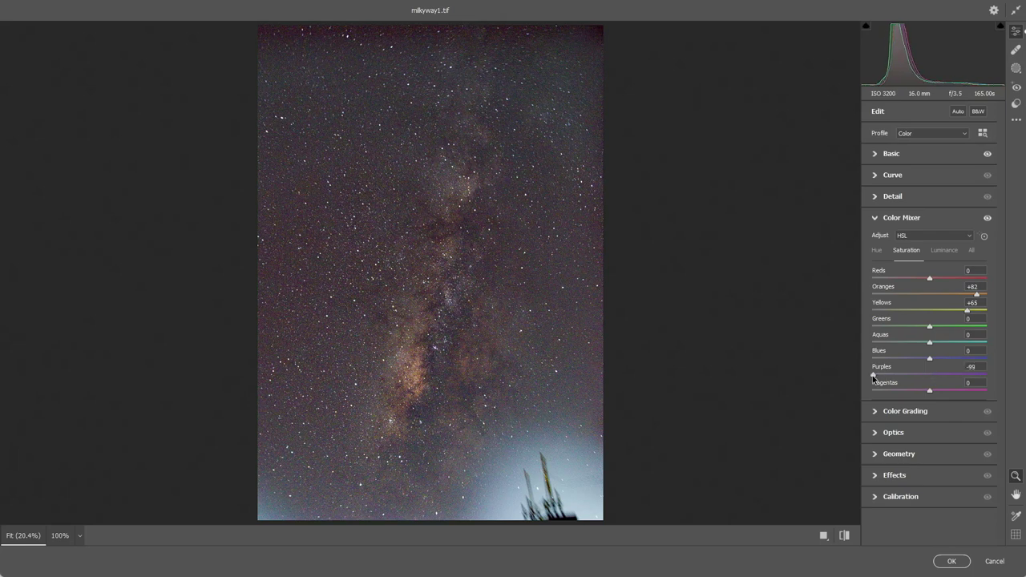
{"action": "left_click_drag", "start_coordinate": [929, 395], "coordinate": [907, 400]}
{"action": "left_click", "coordinate": [948, 251]}
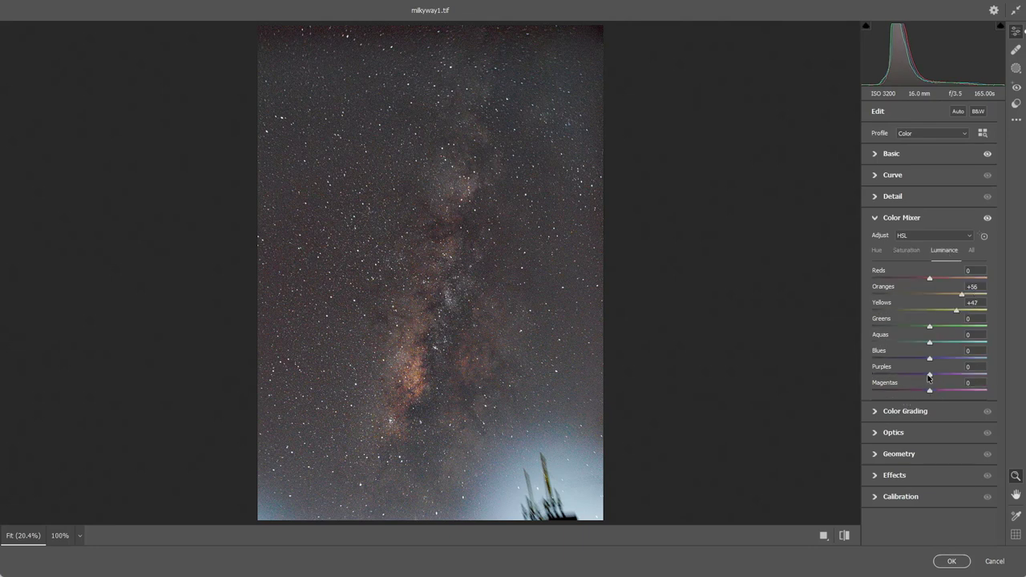
{"action": "left_click_drag", "start_coordinate": [930, 376], "coordinate": [891, 393]}
{"action": "left_click", "coordinate": [931, 160]}
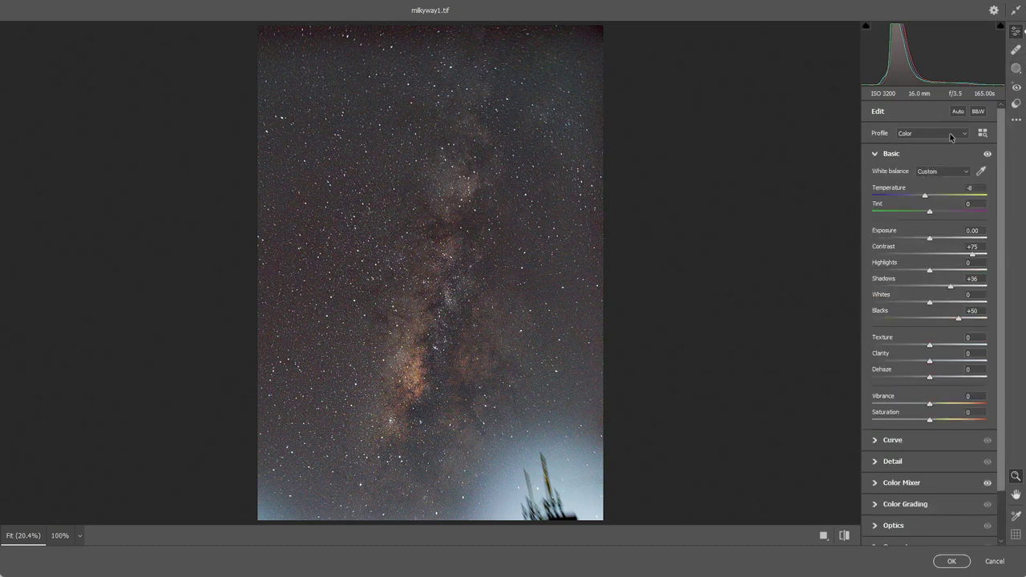
Start a new brush mask with Blacks at -69 and Shadows at -63.
{"action": "left_click", "coordinate": [1017, 71]}
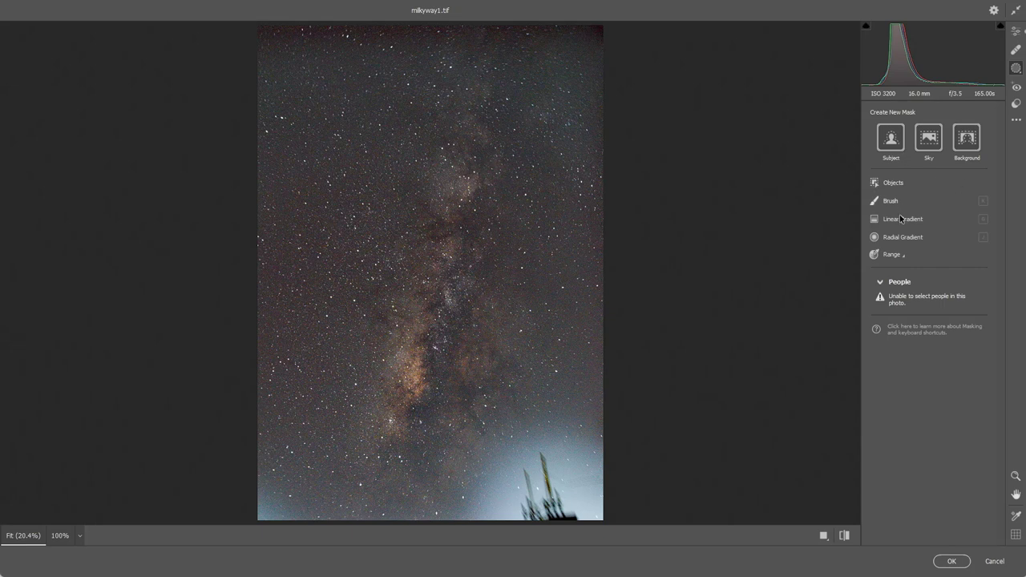
{"action": "left_click", "coordinate": [900, 204]}
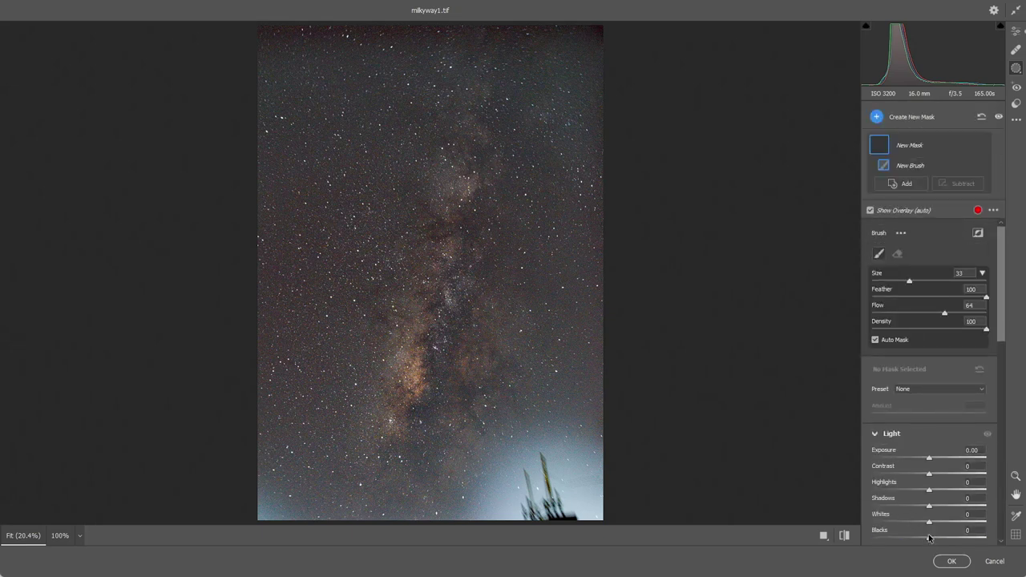
{"action": "left_click_drag", "start_coordinate": [929, 539], "coordinate": [889, 542]}
{"action": "left_click_drag", "start_coordinate": [929, 509], "coordinate": [894, 510]}
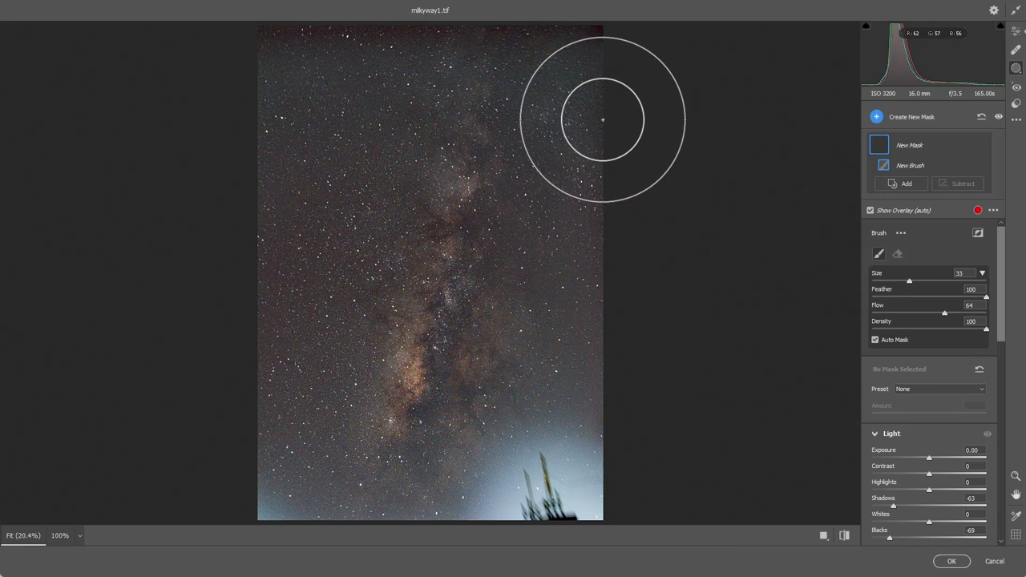
Paint the mask over the sky on both sides of the Milky Way with brush size 19, and apply the Camera Raw edits.
{"action": "left_click_drag", "start_coordinate": [603, 120], "coordinate": [586, 110]}
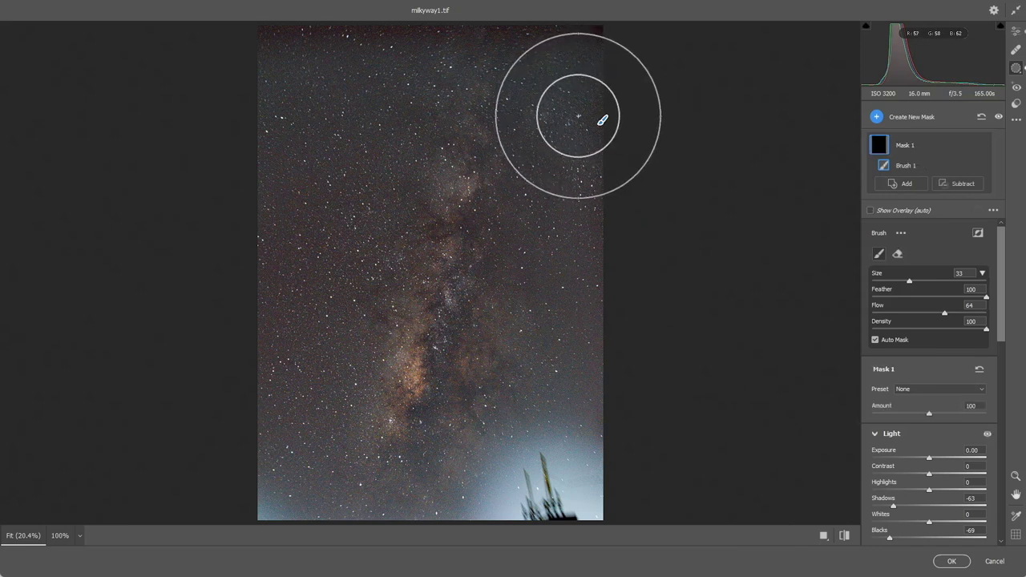
{"action": "left_click_drag", "start_coordinate": [912, 283], "coordinate": [893, 283]}
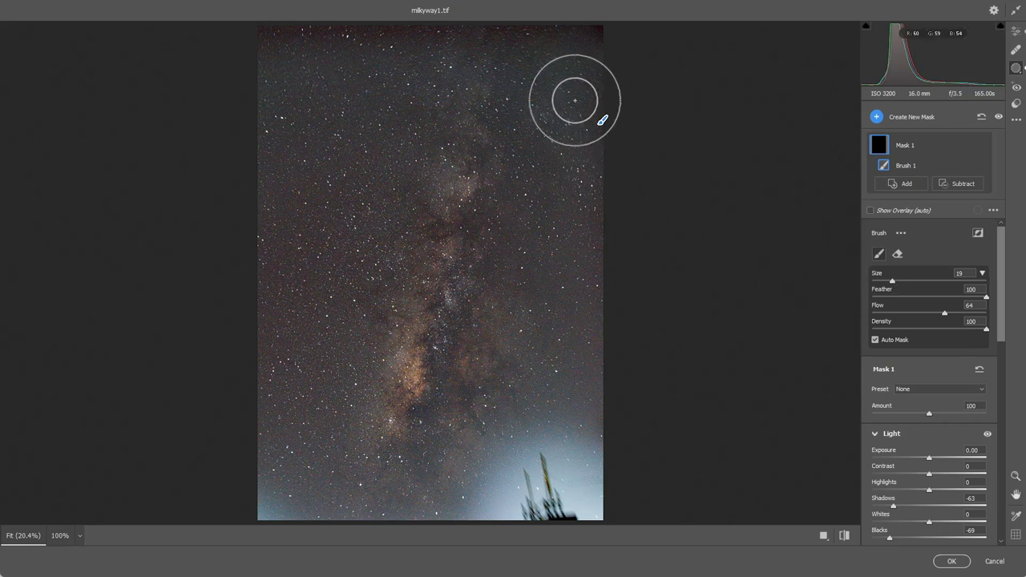
{"action": "mouse_move", "coordinate": [573, 99]}
{"action": "left_mouse_down"}
{"action": "mouse_move", "coordinate": [566, 217]}
{"action": "mouse_move", "coordinate": [568, 87]}
{"action": "mouse_move", "coordinate": [575, 218]}
{"action": "mouse_move", "coordinate": [554, 295]}
{"action": "mouse_move", "coordinate": [588, 156]}
{"action": "mouse_move", "coordinate": [570, 356]}
{"action": "mouse_move", "coordinate": [577, 259]}
{"action": "mouse_move", "coordinate": [546, 392]}
{"action": "left_mouse_up"}
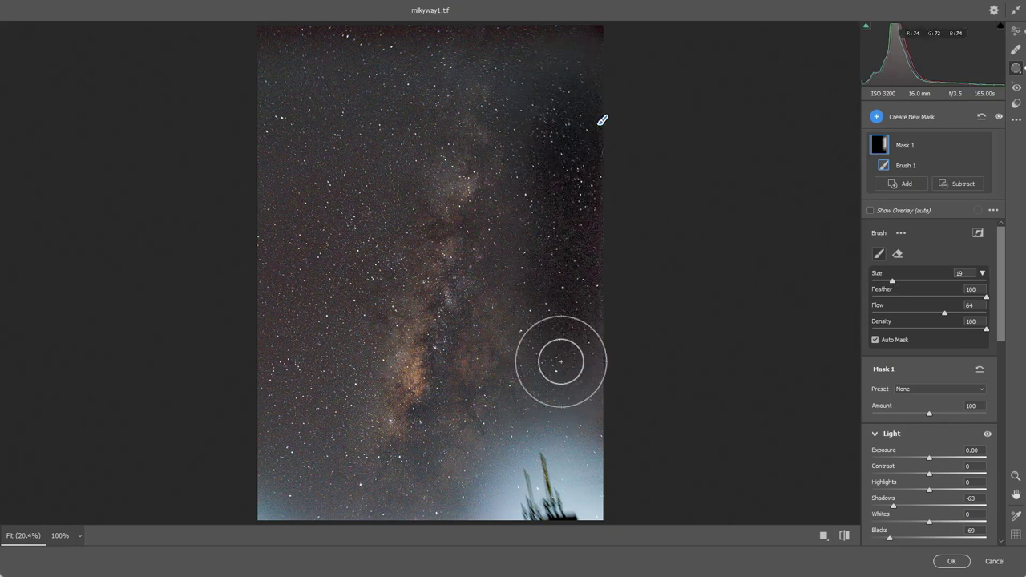
{"action": "mouse_move", "coordinate": [570, 328]}
{"action": "left_mouse_down"}
{"action": "mouse_move", "coordinate": [558, 453]}
{"action": "mouse_move", "coordinate": [583, 361]}
{"action": "mouse_move", "coordinate": [508, 497]}
{"action": "mouse_move", "coordinate": [566, 444]}
{"action": "mouse_move", "coordinate": [519, 496]}
{"action": "mouse_move", "coordinate": [564, 350]}
{"action": "mouse_move", "coordinate": [500, 451]}
{"action": "mouse_move", "coordinate": [486, 508]}
{"action": "mouse_move", "coordinate": [589, 331]}
{"action": "mouse_move", "coordinate": [580, 428]}
{"action": "mouse_move", "coordinate": [600, 219]}
{"action": "mouse_move", "coordinate": [599, 387]}
{"action": "mouse_move", "coordinate": [604, 186]}
{"action": "mouse_move", "coordinate": [589, 48]}
{"action": "left_mouse_up"}
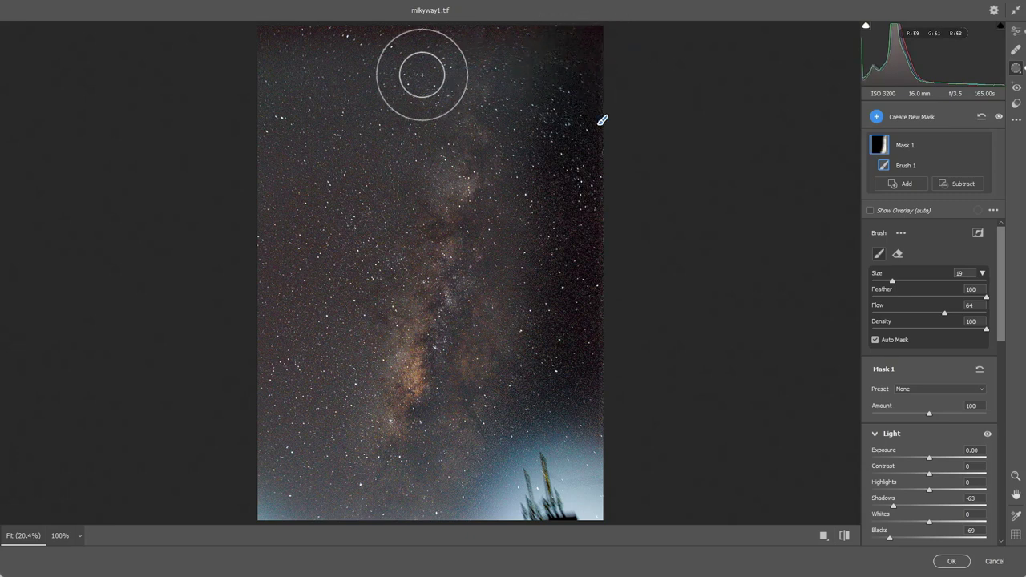
{"action": "mouse_move", "coordinate": [417, 41]}
{"action": "left_mouse_down"}
{"action": "mouse_move", "coordinate": [375, 113]}
{"action": "mouse_move", "coordinate": [331, 231]}
{"action": "mouse_move", "coordinate": [389, 108]}
{"action": "mouse_move", "coordinate": [367, 187]}
{"action": "mouse_move", "coordinate": [384, 34]}
{"action": "mouse_move", "coordinate": [299, 168]}
{"action": "mouse_move", "coordinate": [322, 28]}
{"action": "mouse_move", "coordinate": [278, 125]}
{"action": "mouse_move", "coordinate": [288, 58]}
{"action": "mouse_move", "coordinate": [284, 172]}
{"action": "mouse_move", "coordinate": [355, 141]}
{"action": "mouse_move", "coordinate": [376, 198]}
{"action": "mouse_move", "coordinate": [369, 204]}
{"action": "mouse_move", "coordinate": [357, 184]}
{"action": "mouse_move", "coordinate": [299, 228]}
{"action": "mouse_move", "coordinate": [297, 291]}
{"action": "mouse_move", "coordinate": [303, 261]}
{"action": "mouse_move", "coordinate": [293, 284]}
{"action": "mouse_move", "coordinate": [327, 262]}
{"action": "mouse_move", "coordinate": [309, 338]}
{"action": "mouse_move", "coordinate": [286, 216]}
{"action": "mouse_move", "coordinate": [265, 437]}
{"action": "mouse_move", "coordinate": [279, 366]}
{"action": "mouse_move", "coordinate": [314, 395]}
{"action": "mouse_move", "coordinate": [351, 216]}
{"action": "mouse_move", "coordinate": [323, 390]}
{"action": "mouse_move", "coordinate": [337, 341]}
{"action": "mouse_move", "coordinate": [302, 465]}
{"action": "mouse_move", "coordinate": [306, 400]}
{"action": "mouse_move", "coordinate": [328, 467]}
{"action": "mouse_move", "coordinate": [344, 460]}
{"action": "mouse_move", "coordinate": [306, 412]}
{"action": "mouse_move", "coordinate": [285, 354]}
{"action": "mouse_move", "coordinate": [283, 551]}
{"action": "mouse_move", "coordinate": [317, 291]}
{"action": "mouse_move", "coordinate": [334, 354]}
{"action": "mouse_move", "coordinate": [365, 126]}
{"action": "mouse_move", "coordinate": [350, 178]}
{"action": "mouse_move", "coordinate": [372, 101]}
{"action": "mouse_move", "coordinate": [418, 28]}
{"action": "mouse_move", "coordinate": [325, 60]}
{"action": "mouse_move", "coordinate": [277, 48]}
{"action": "mouse_move", "coordinate": [379, 30]}
{"action": "mouse_move", "coordinate": [284, 68]}
{"action": "mouse_move", "coordinate": [296, 198]}
{"action": "mouse_move", "coordinate": [296, 94]}
{"action": "mouse_move", "coordinate": [274, 264]}
{"action": "mouse_move", "coordinate": [286, 146]}
{"action": "mouse_move", "coordinate": [291, 307]}
{"action": "mouse_move", "coordinate": [304, 213]}
{"action": "left_mouse_up"}
{"action": "mouse_move", "coordinate": [550, 257]}
{"action": "left_mouse_down"}
{"action": "mouse_move", "coordinate": [576, 113]}
{"action": "mouse_move", "coordinate": [535, 286]}
{"action": "mouse_move", "coordinate": [593, 52]}
{"action": "mouse_move", "coordinate": [579, 101]}
{"action": "mouse_move", "coordinate": [585, 67]}
{"action": "mouse_move", "coordinate": [563, 417]}
{"action": "mouse_move", "coordinate": [575, 361]}
{"action": "mouse_move", "coordinate": [506, 431]}
{"action": "mouse_move", "coordinate": [508, 447]}
{"action": "mouse_move", "coordinate": [399, 531]}
{"action": "mouse_move", "coordinate": [477, 438]}
{"action": "mouse_move", "coordinate": [488, 443]}
{"action": "mouse_move", "coordinate": [389, 545]}
{"action": "mouse_move", "coordinate": [412, 486]}
{"action": "mouse_move", "coordinate": [358, 543]}
{"action": "mouse_move", "coordinate": [345, 449]}
{"action": "left_mouse_up"}
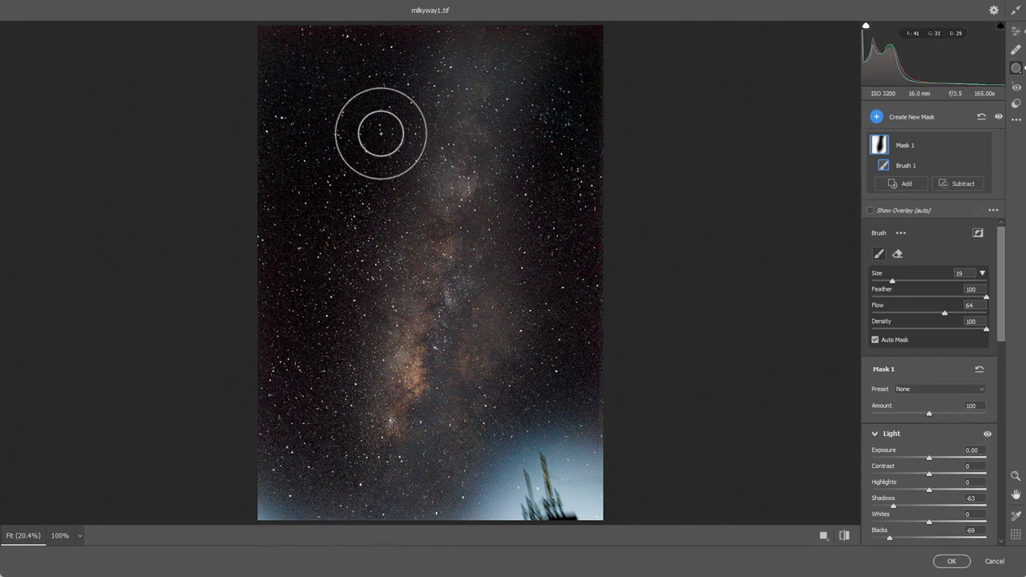
{"action": "mouse_move", "coordinate": [555, 222]}
{"action": "left_mouse_down"}
{"action": "mouse_move", "coordinate": [532, 300]}
{"action": "mouse_move", "coordinate": [525, 256]}
{"action": "mouse_move", "coordinate": [510, 367]}
{"action": "mouse_move", "coordinate": [527, 392]}
{"action": "left_mouse_up"}
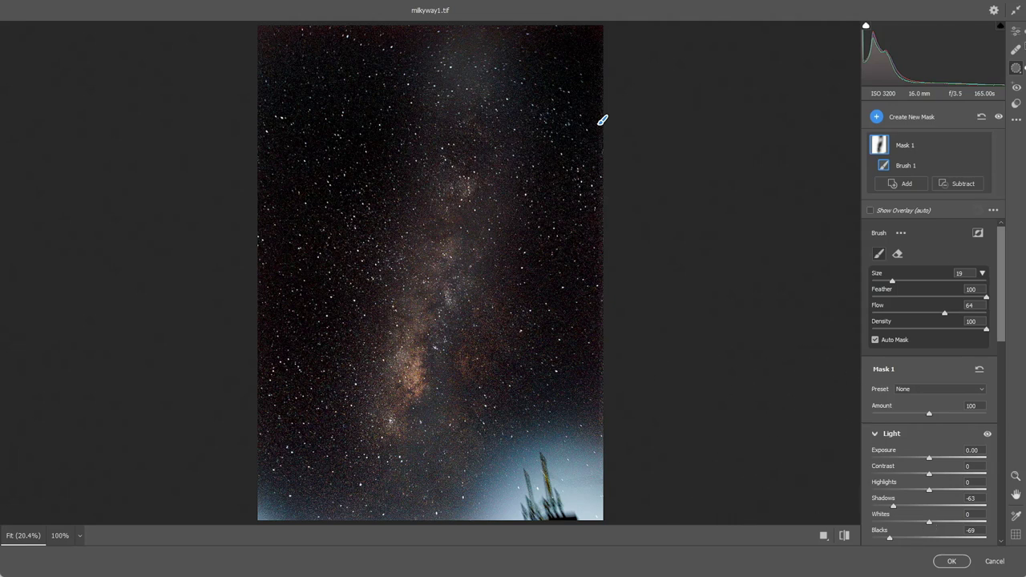
{"action": "left_click", "coordinate": [951, 561]}
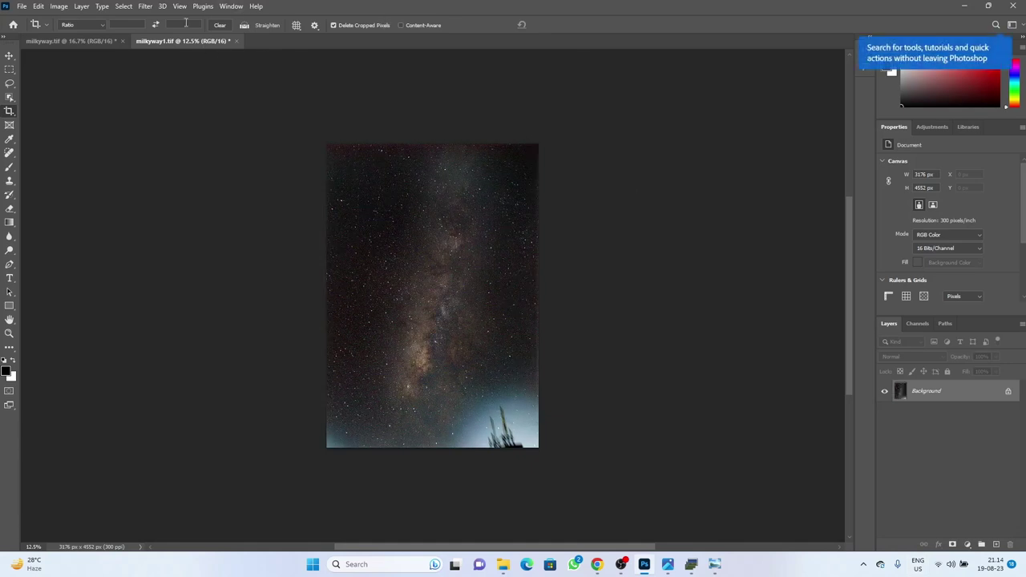
Denoise the milkyway1.tif image with the Topaz DeNoise AI plugin, checking against the original and applying the Severe Noise model.
{"action": "left_click", "coordinate": [146, 8]}
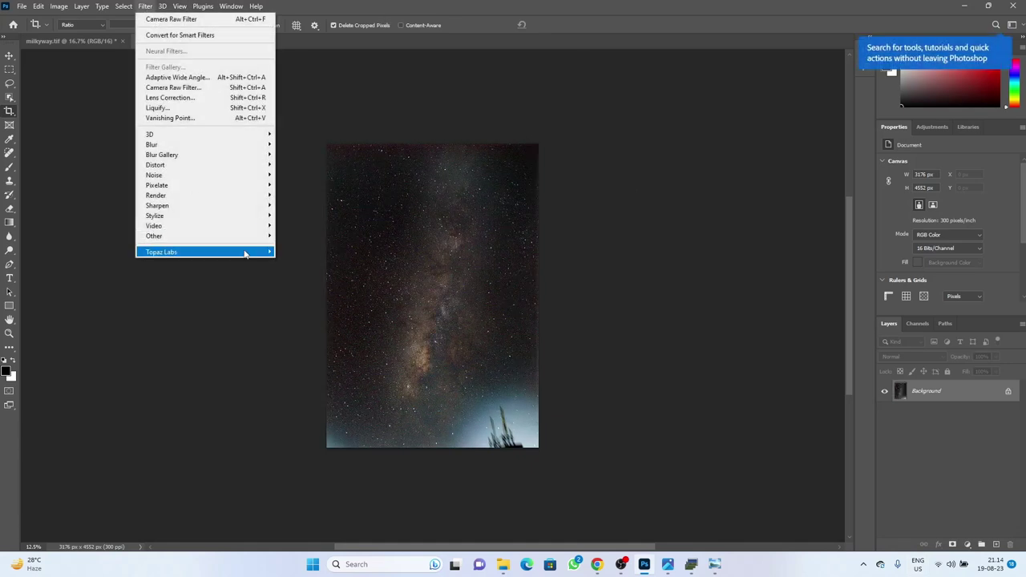
{"action": "mouse_move", "coordinate": [245, 254]}
{"action": "left_click", "coordinate": [303, 255]}
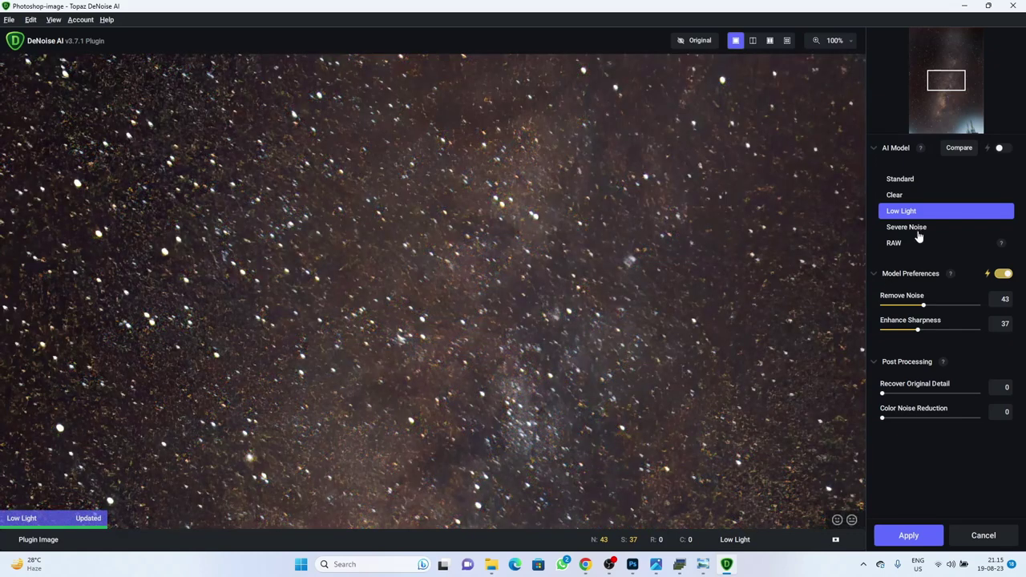
{"action": "left_click", "coordinate": [704, 42]}
{"action": "left_click", "coordinate": [706, 41]}
{"action": "left_click", "coordinate": [937, 230]}
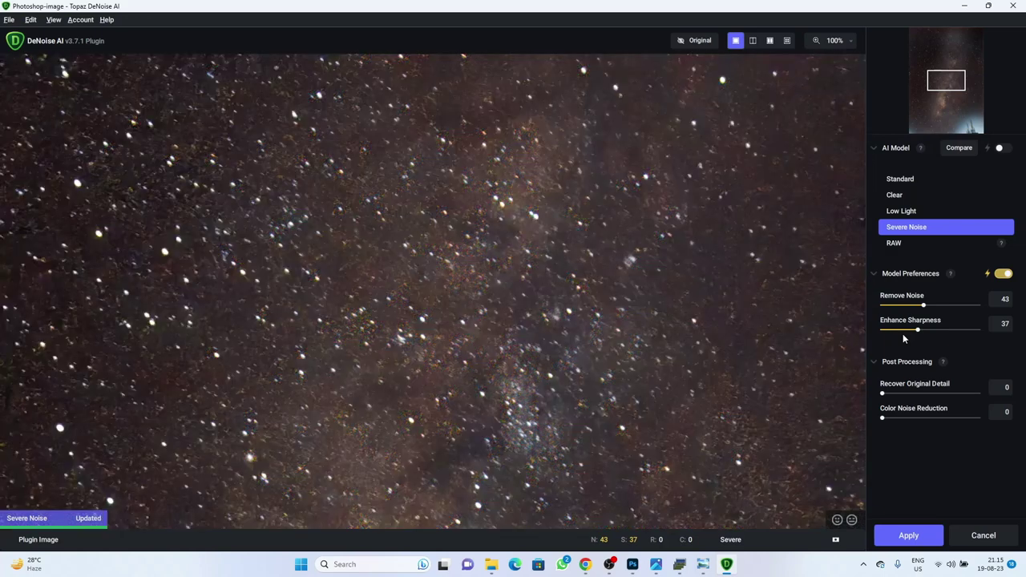
{"action": "left_click", "coordinate": [904, 535]}
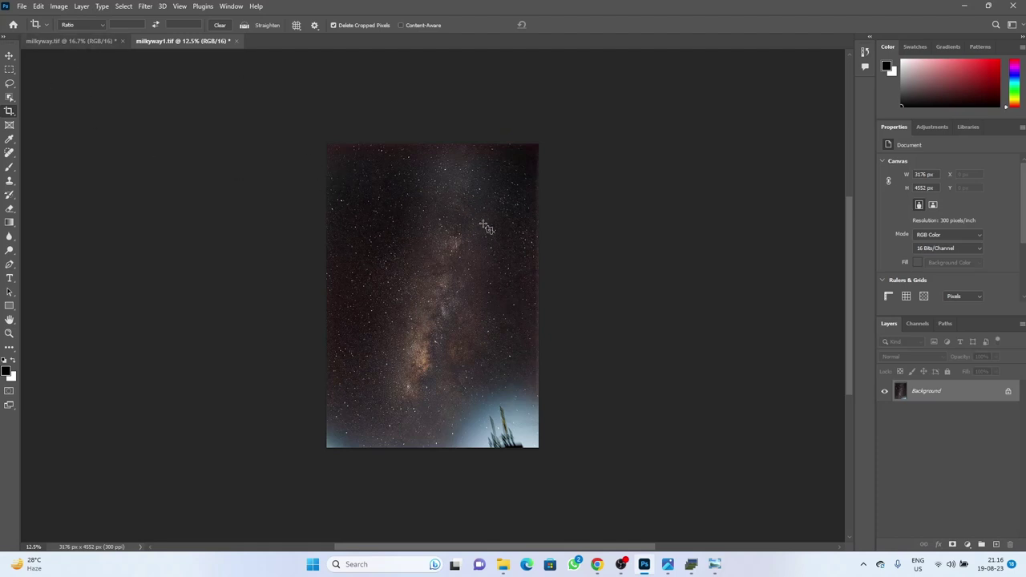
Compare the two edited Milky Way images by switching between milkyway.tif and milkyway1.tif.
{"action": "left_click", "coordinate": [67, 41]}
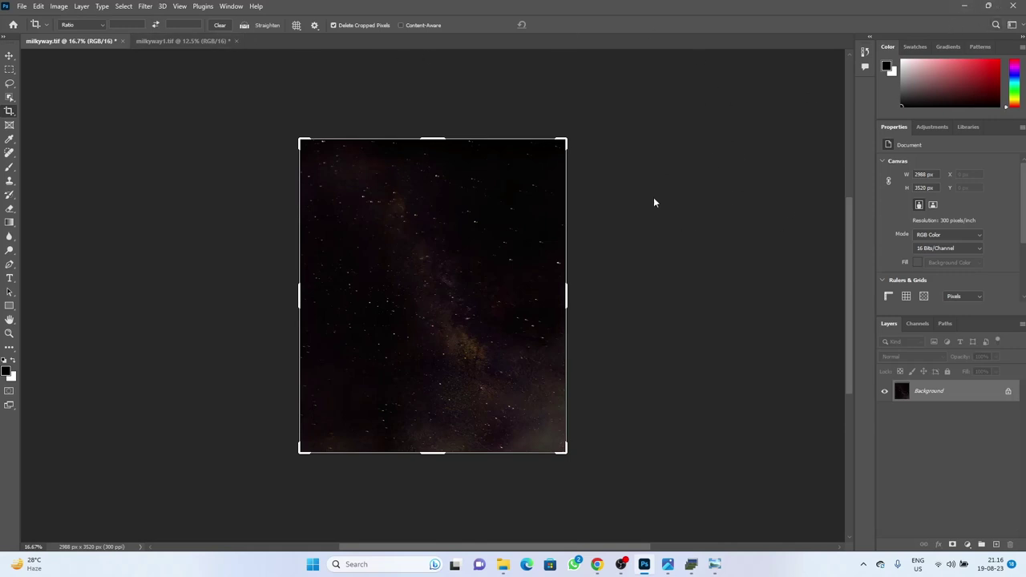
{"action": "left_click", "coordinate": [197, 40]}
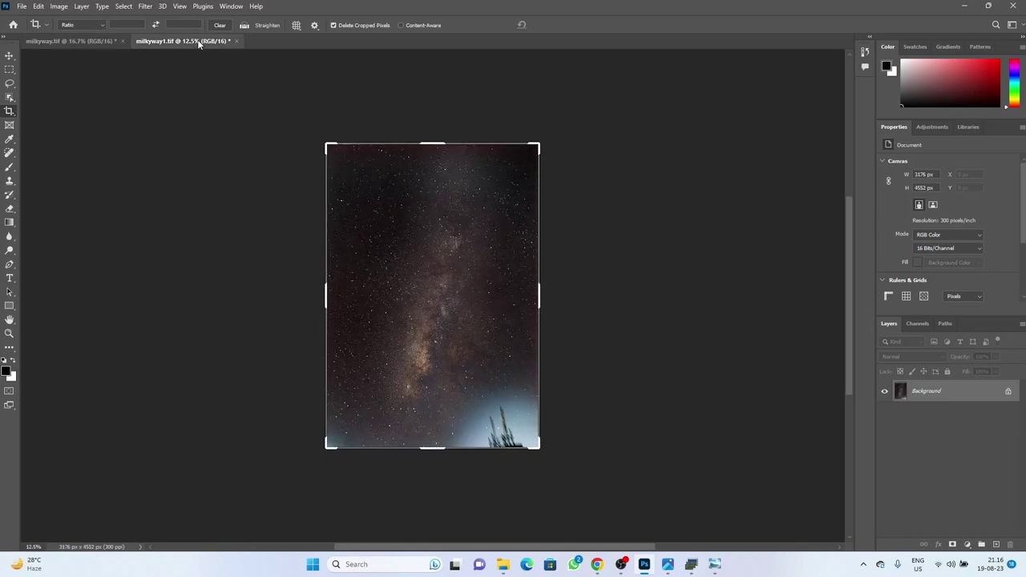
{"action": "left_click", "coordinate": [70, 42]}
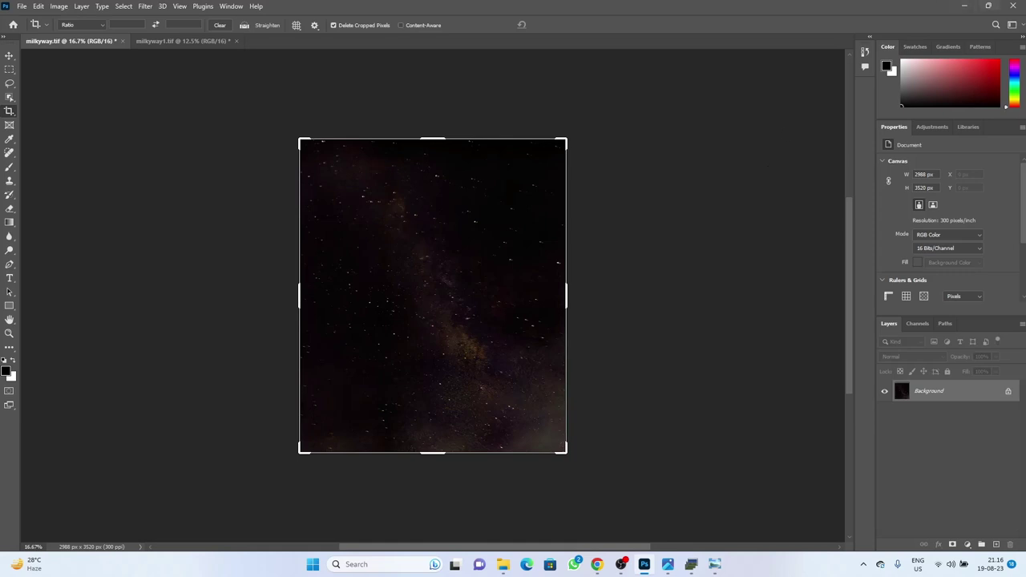
Minimize Photoshop, close the milkyway1 photo viewer, and exit Sequator without saving the project.
{"action": "left_click", "coordinate": [963, 8]}
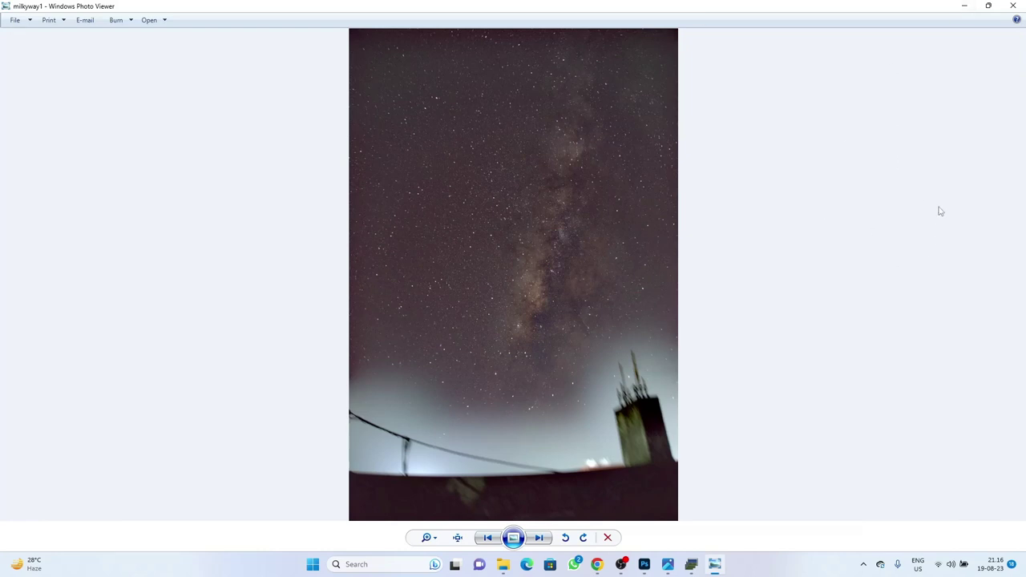
{"action": "left_click", "coordinate": [1015, 5]}
{"action": "left_click", "coordinate": [1015, 6]}
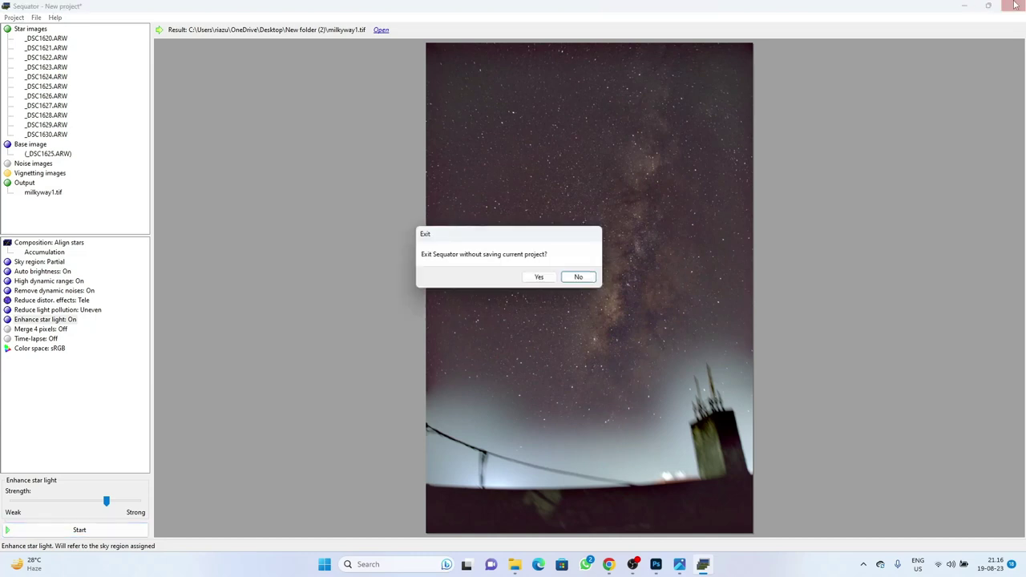
{"action": "left_click", "coordinate": [541, 278]}
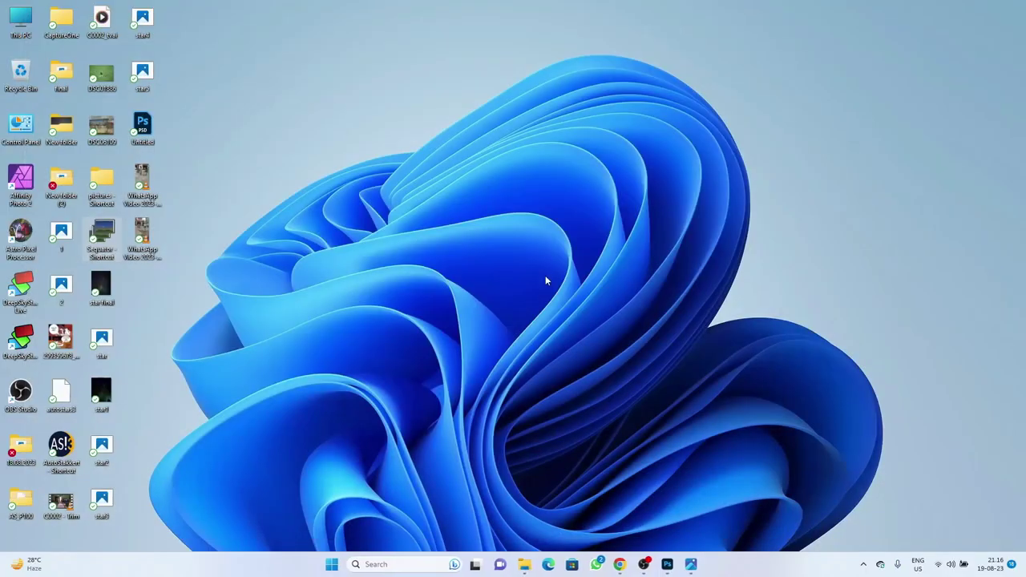
{"action": "mouse_move", "coordinate": [644, 568]}
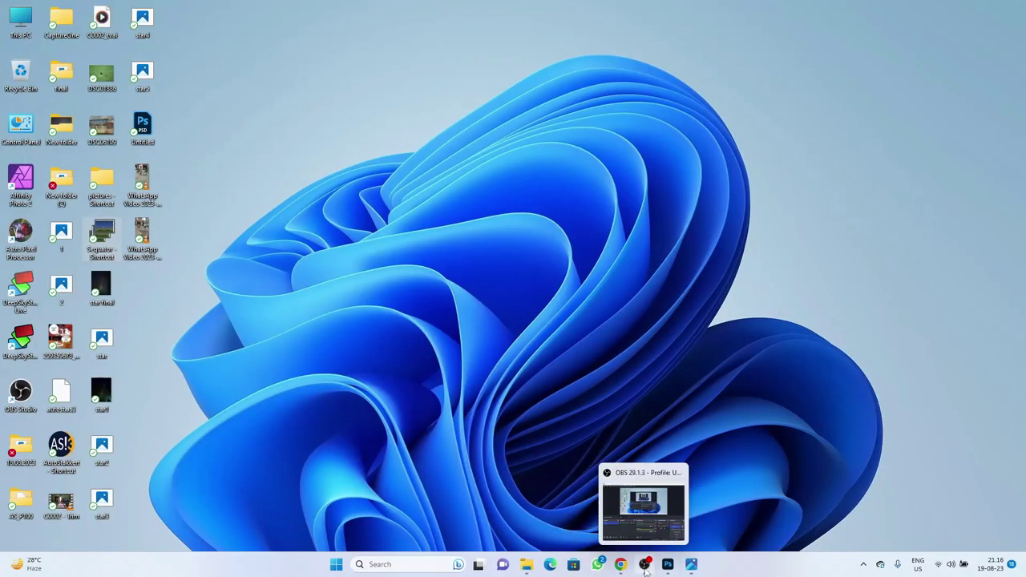